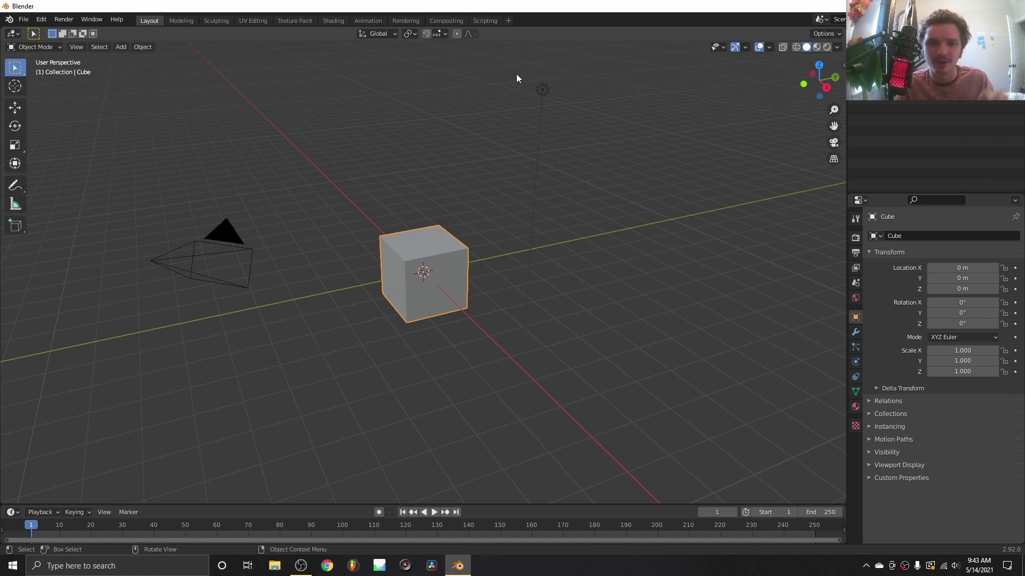
# Step: Toggle the program window to fullscreen
pyautogui.press('q')
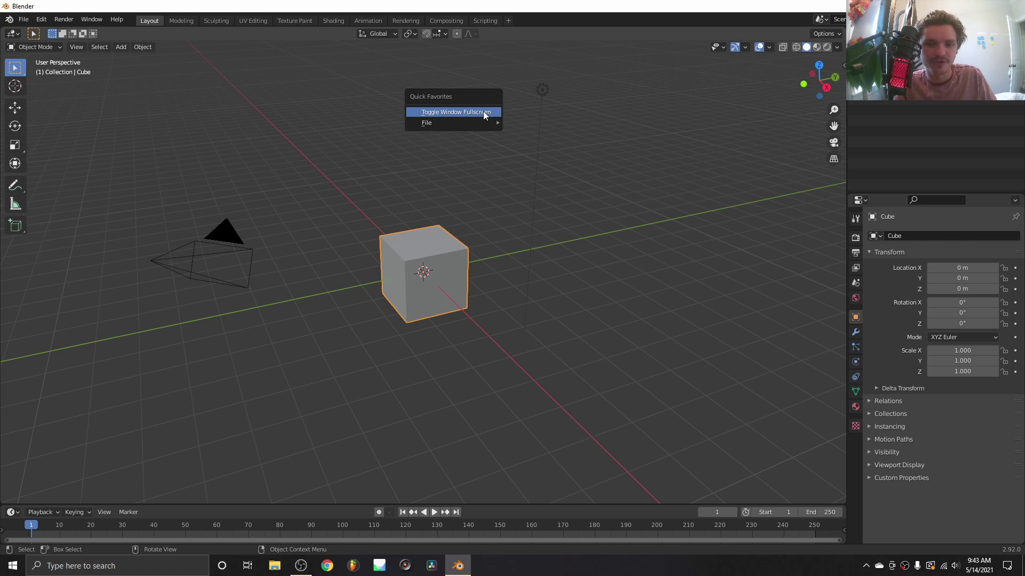
pyautogui.click(483, 111)
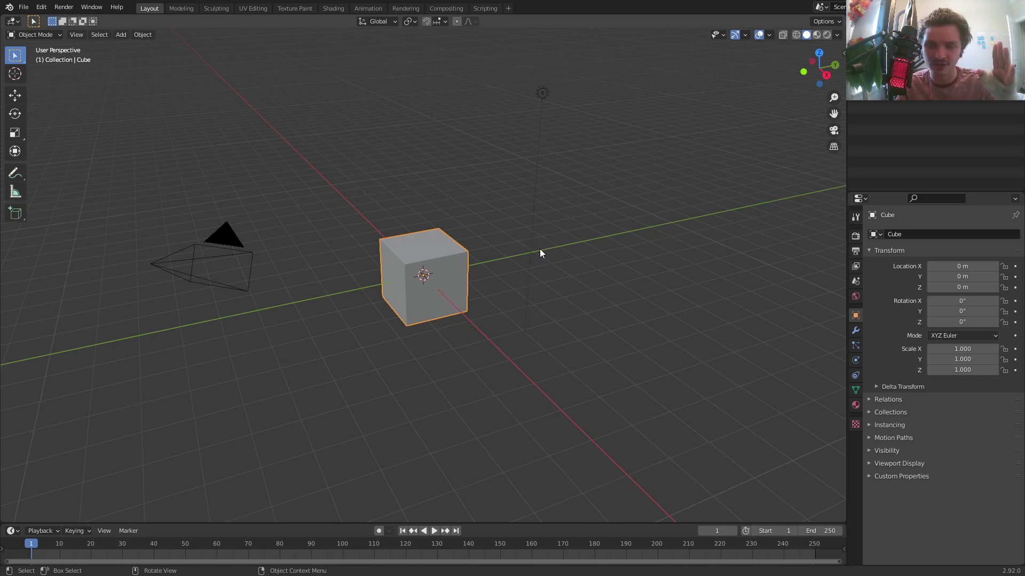
# Step: Set the scene's render engine to Cycles and its device to GPU Compute
pyautogui.click(855, 236)
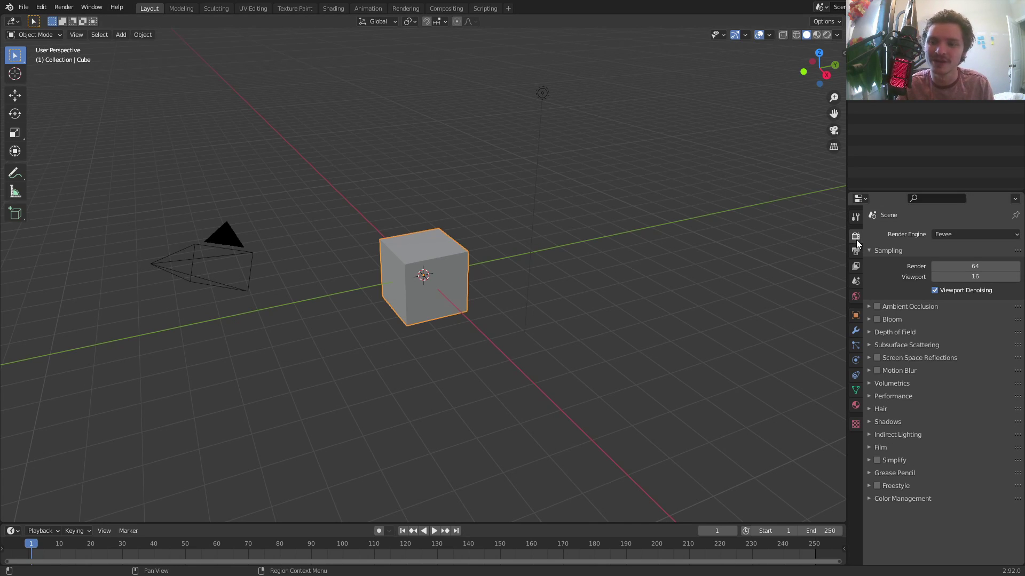
pyautogui.click(947, 235)
pyautogui.click(949, 270)
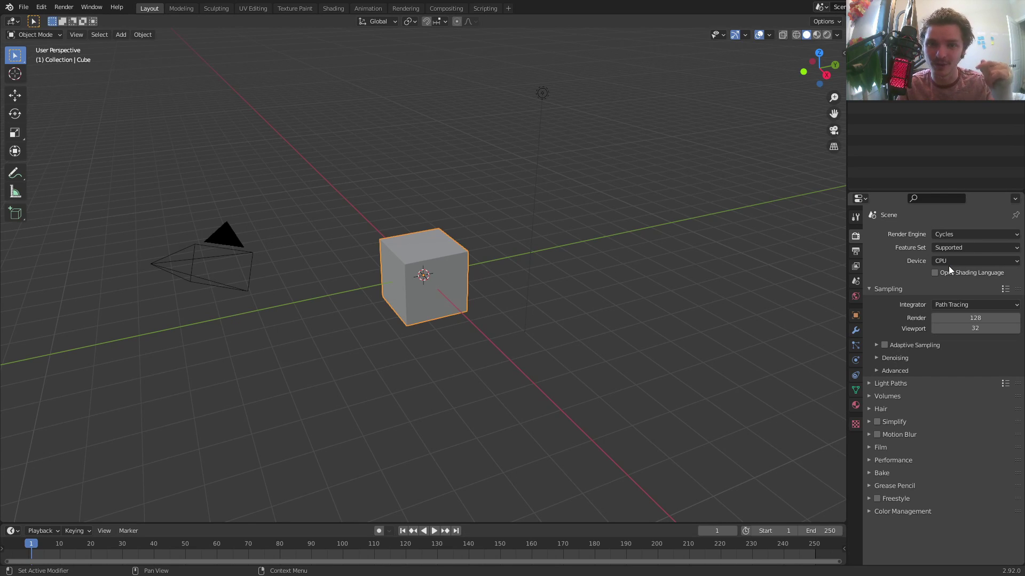
pyautogui.click(952, 260)
pyautogui.click(950, 282)
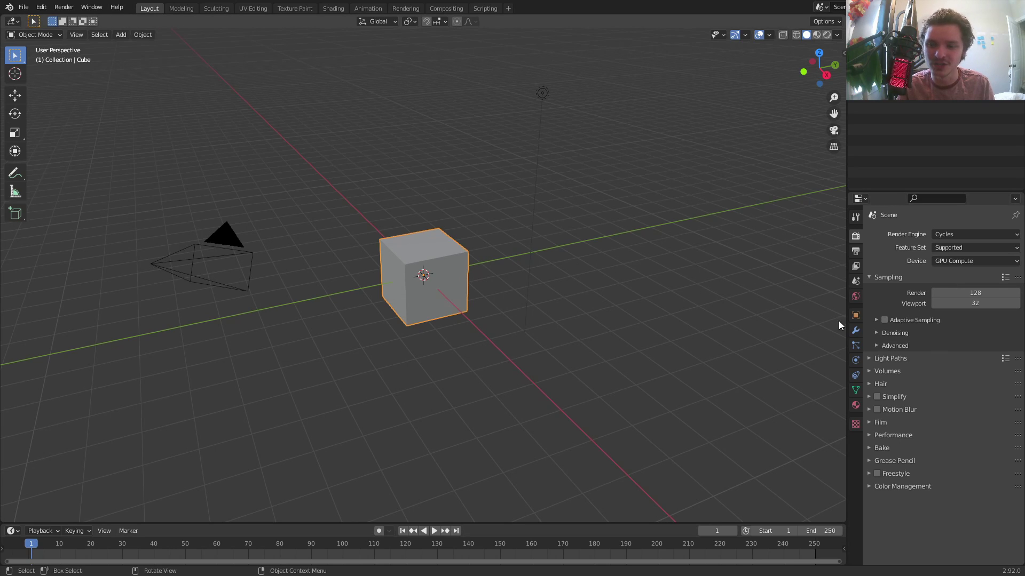
# Step: Add a Subdivision modifier to the cube with both the viewport and render levels at 7
pyautogui.click(855, 329)
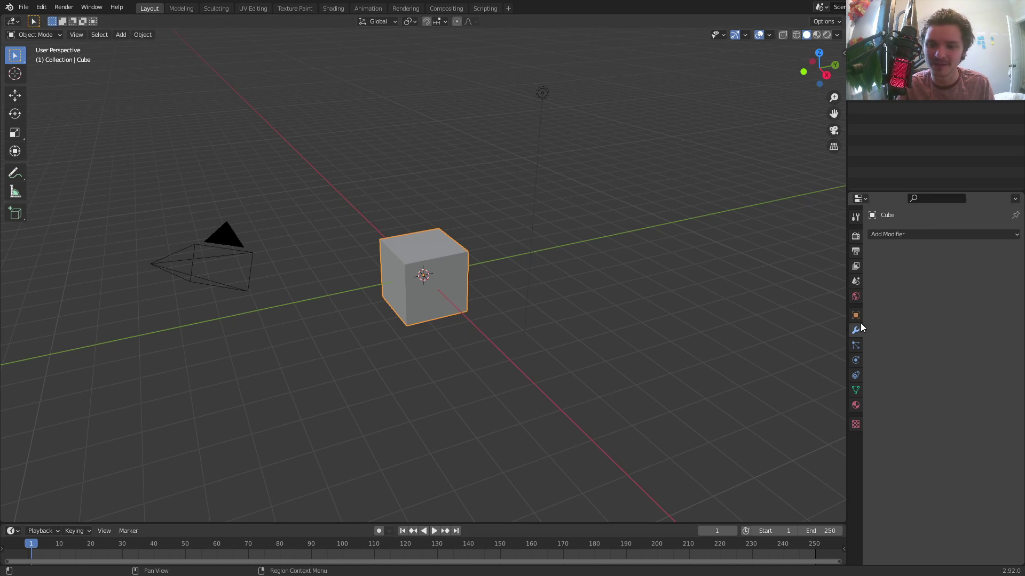
pyautogui.click(905, 236)
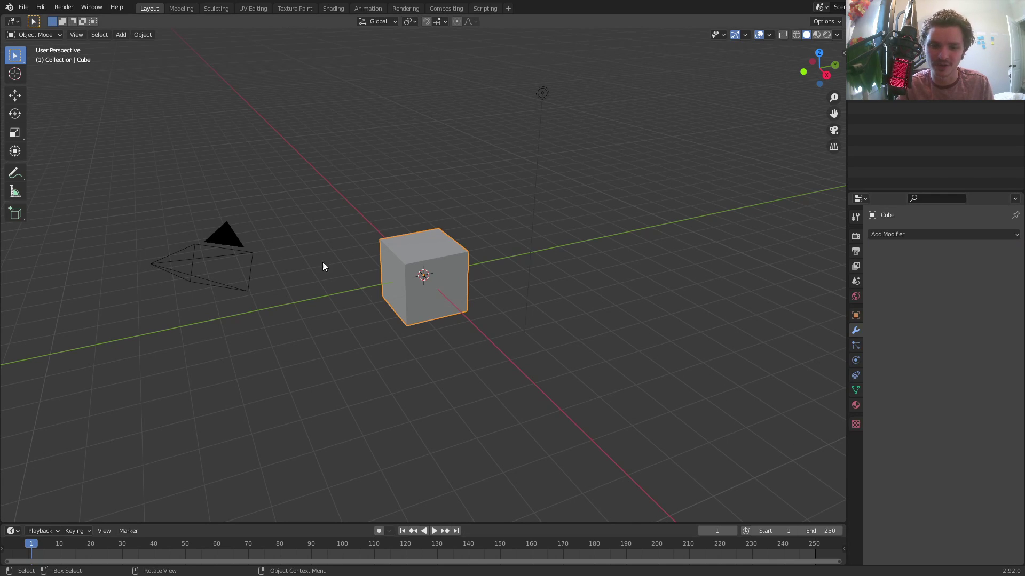
pyautogui.press('ctrl')
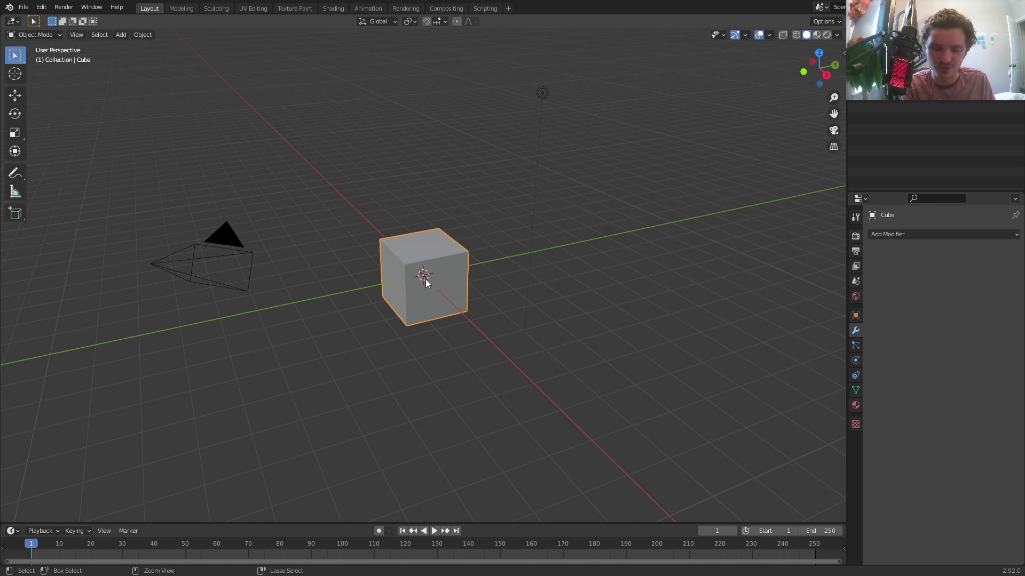
pyautogui.hotkey('ctrl', '3')
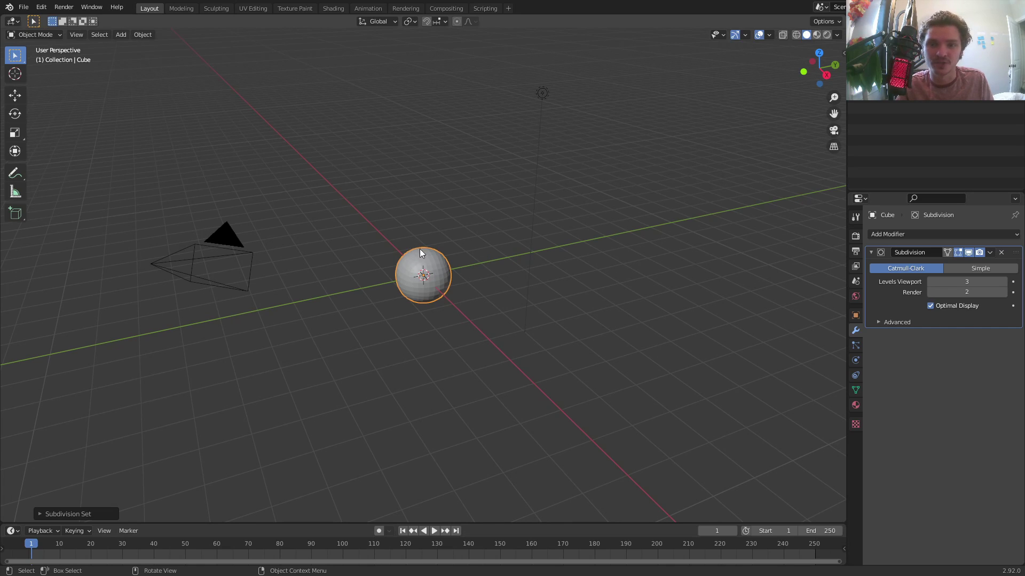
pyautogui.click(1003, 292)
pyautogui.click(966, 282)
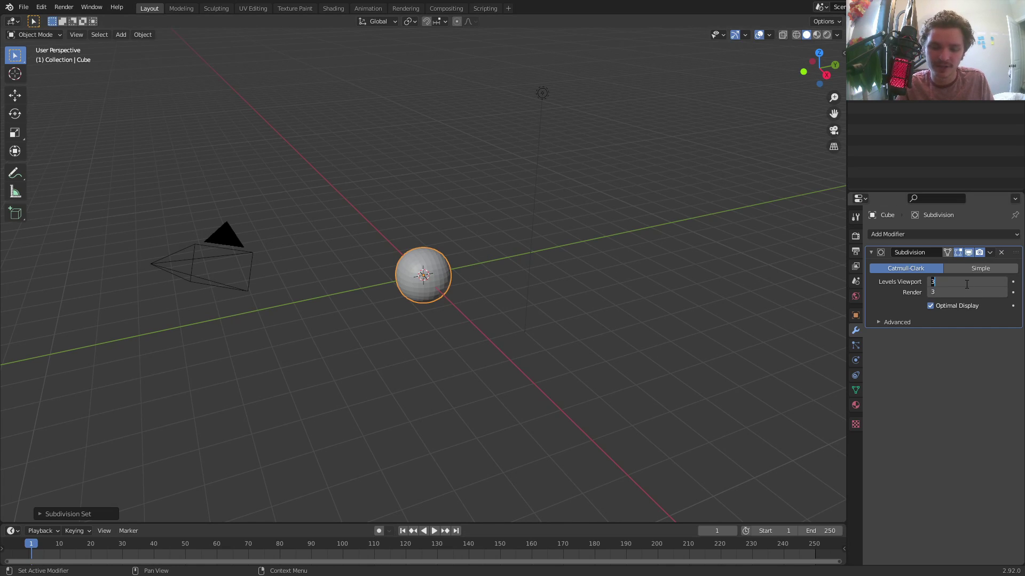
pyautogui.write('7')
pyautogui.press('Return')
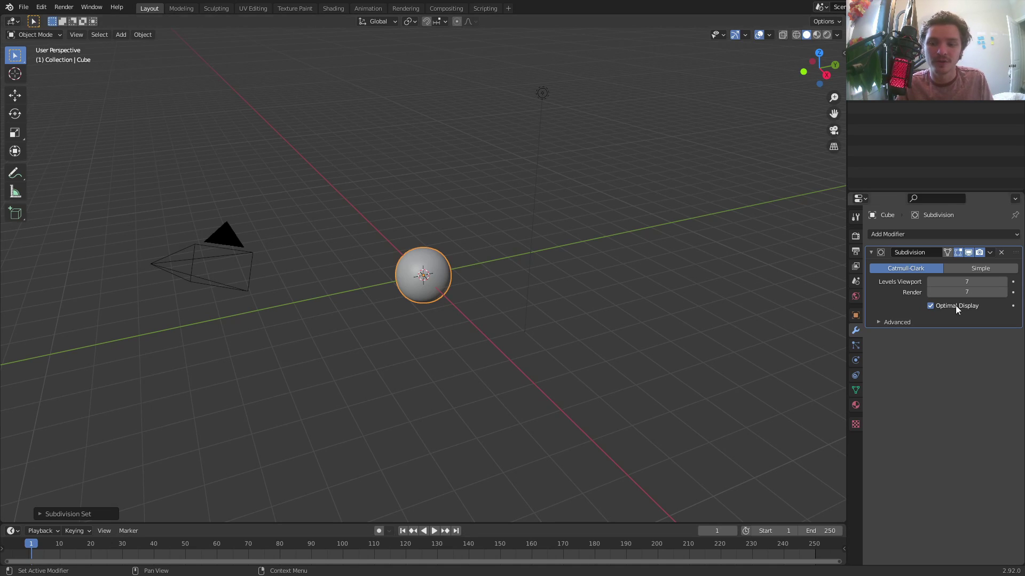
# Step: Assign an Environment Texture to the world color and load leadenhall_market_2k.hdr from the HDRIs folder
pyautogui.click(855, 297)
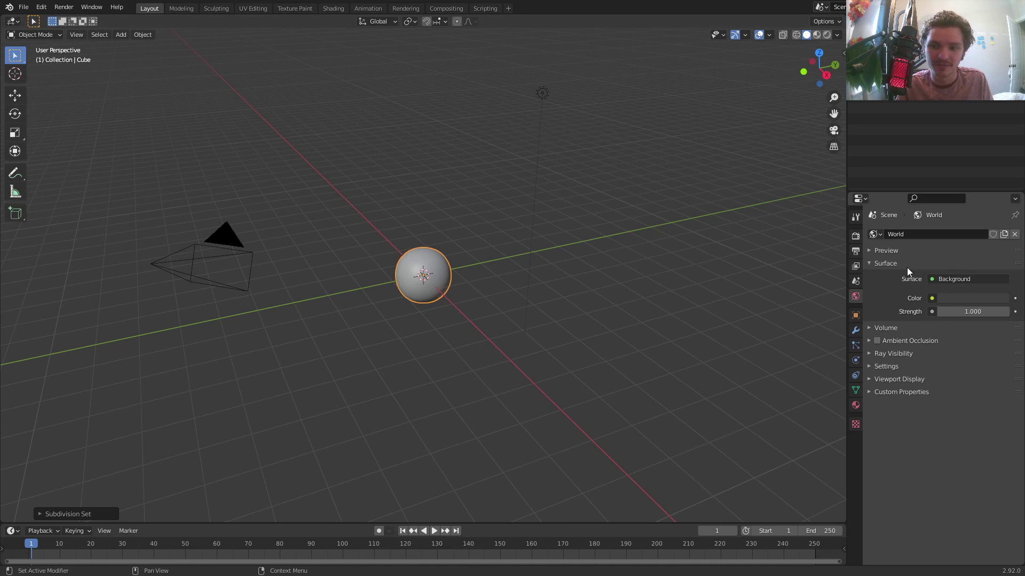
pyautogui.click(936, 297)
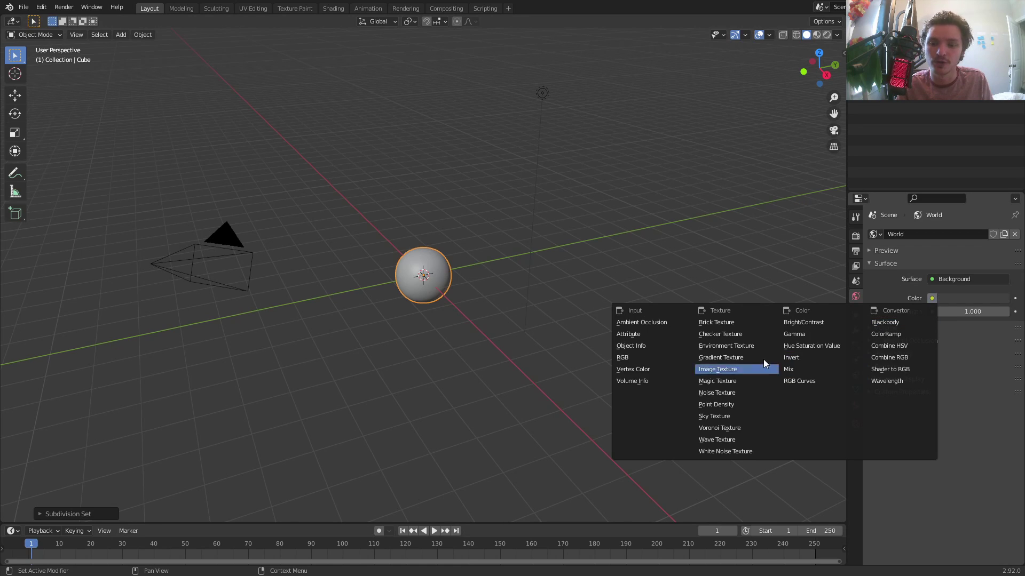
pyautogui.click(753, 344)
pyautogui.click(978, 311)
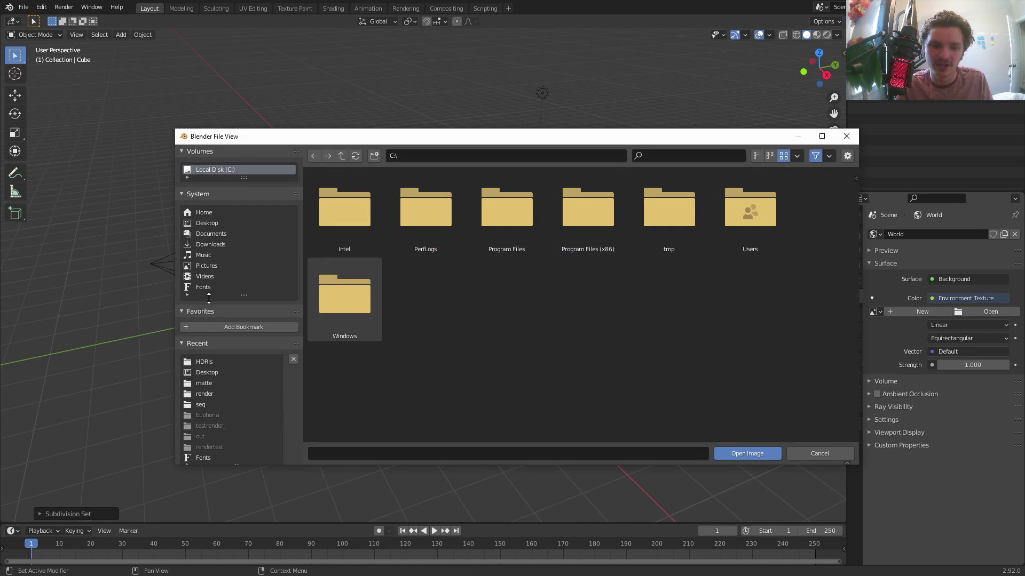
pyautogui.click(204, 362)
pyautogui.doubleClick(339, 295)
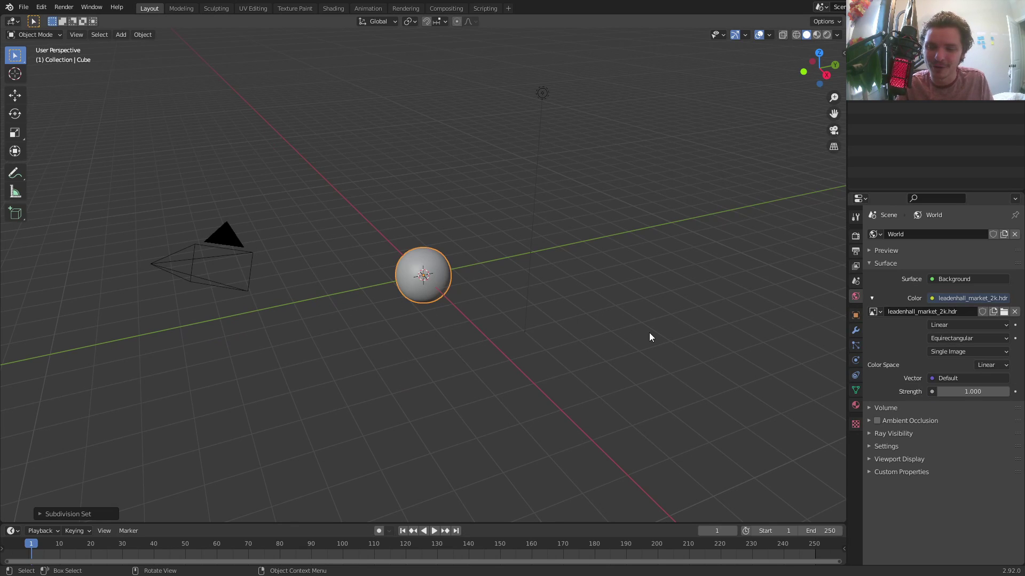
# Step: Set the cube material's surface displacement method to Displacement Only in its settings
pyautogui.click(855, 405)
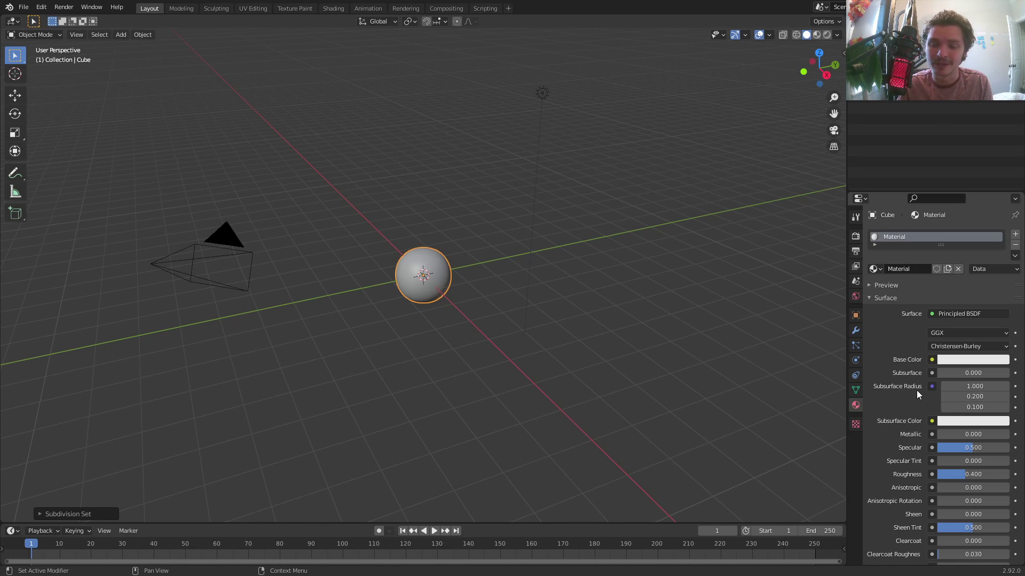
pyautogui.scroll(-8, 966, 326)
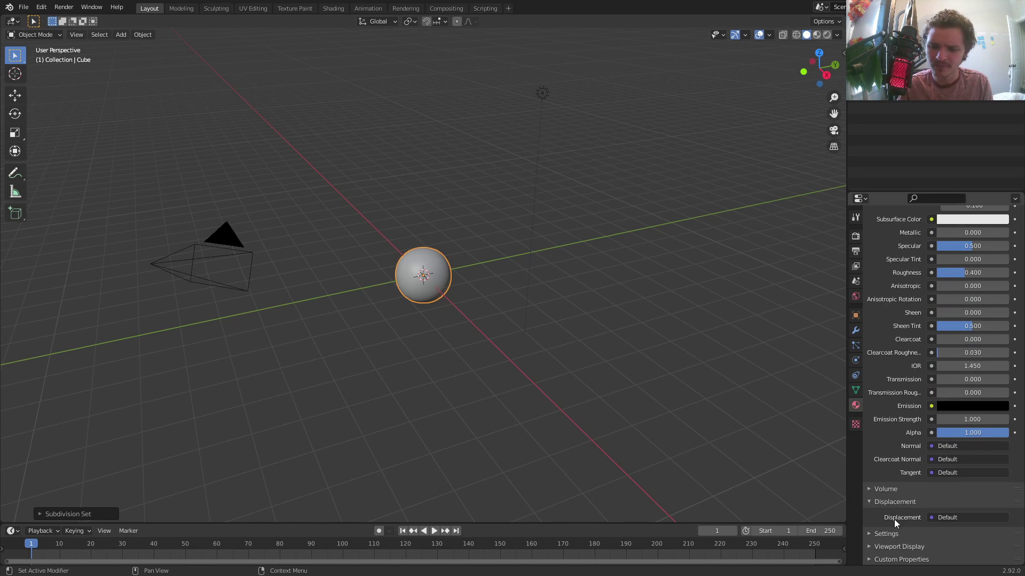
pyautogui.click(894, 534)
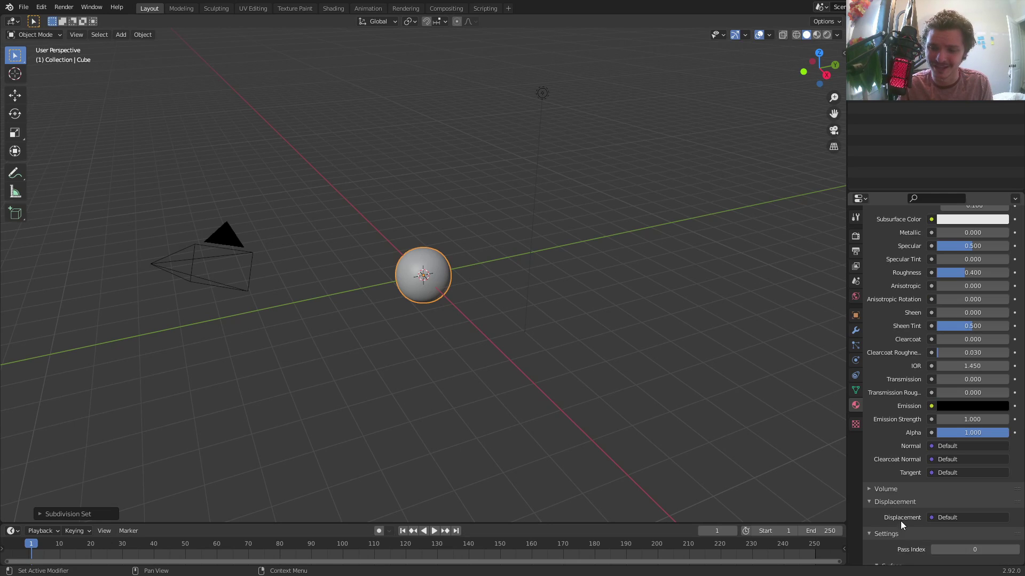
pyautogui.scroll(-6, 907, 512)
pyautogui.click(937, 480)
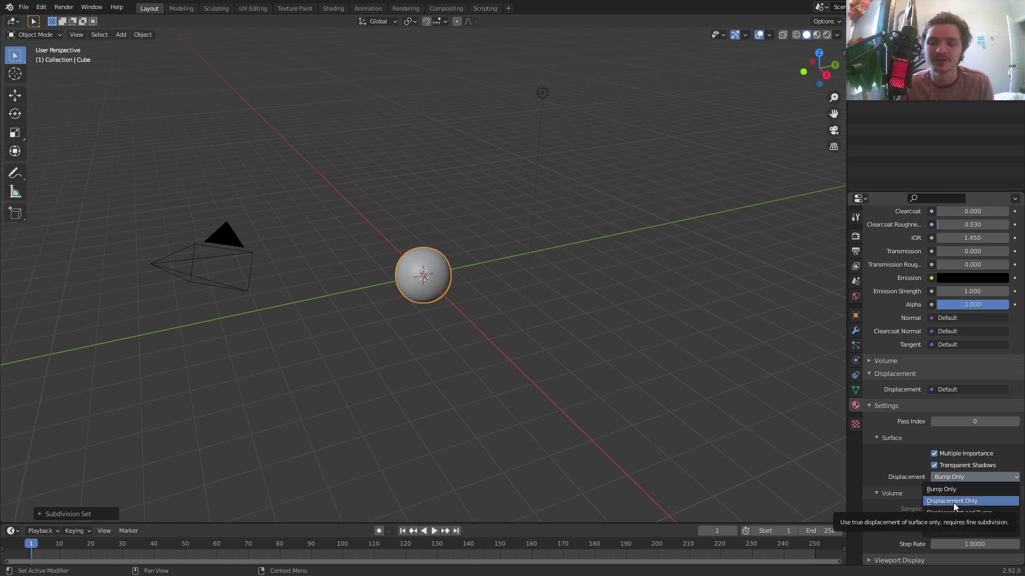
pyautogui.click(953, 501)
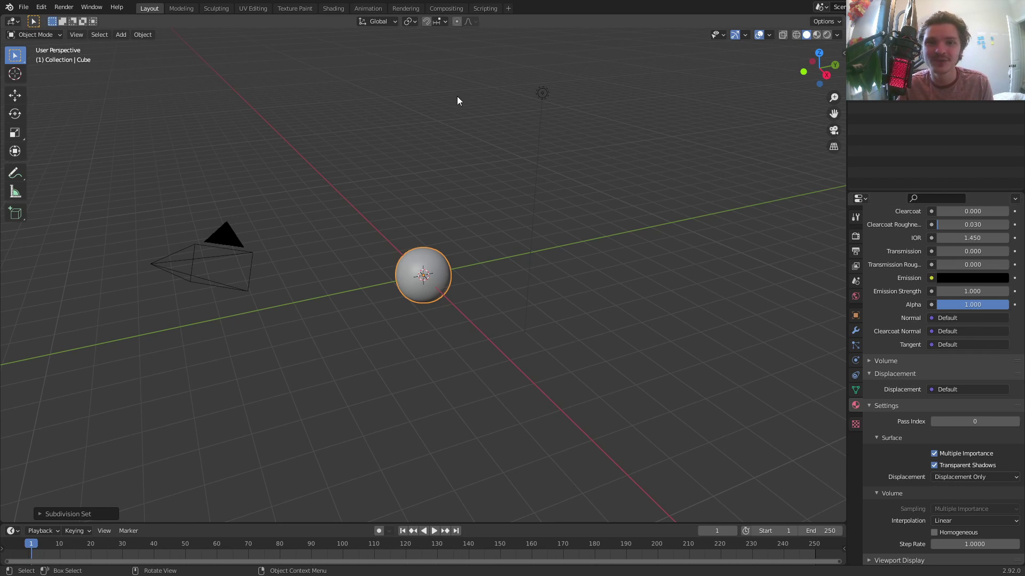
# Step: Switch to the Shading workspace and display the 3D viewport with rendered shading
pyautogui.click(333, 8)
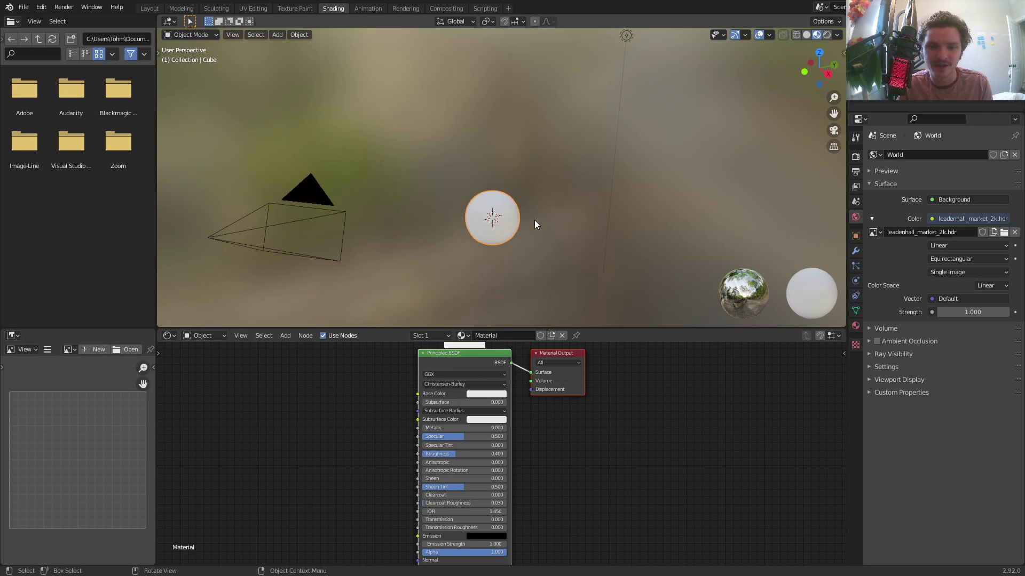
pyautogui.click(827, 37)
pyautogui.scroll(-3, 587, 131)
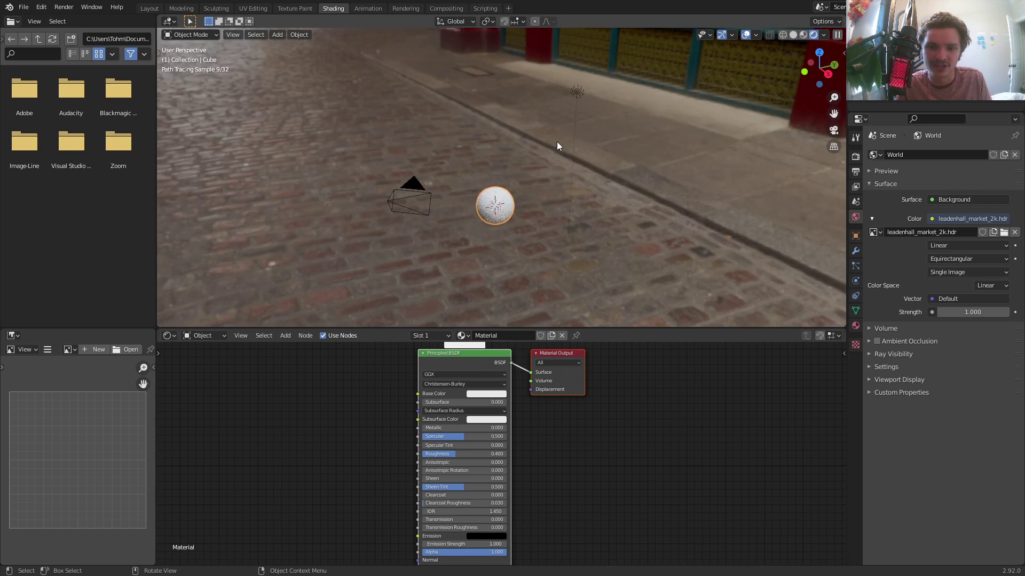
# Step: Delete the default light from the scene
pyautogui.press('x')
pyautogui.click(614, 69)
pyautogui.scroll(2, 539, 165)
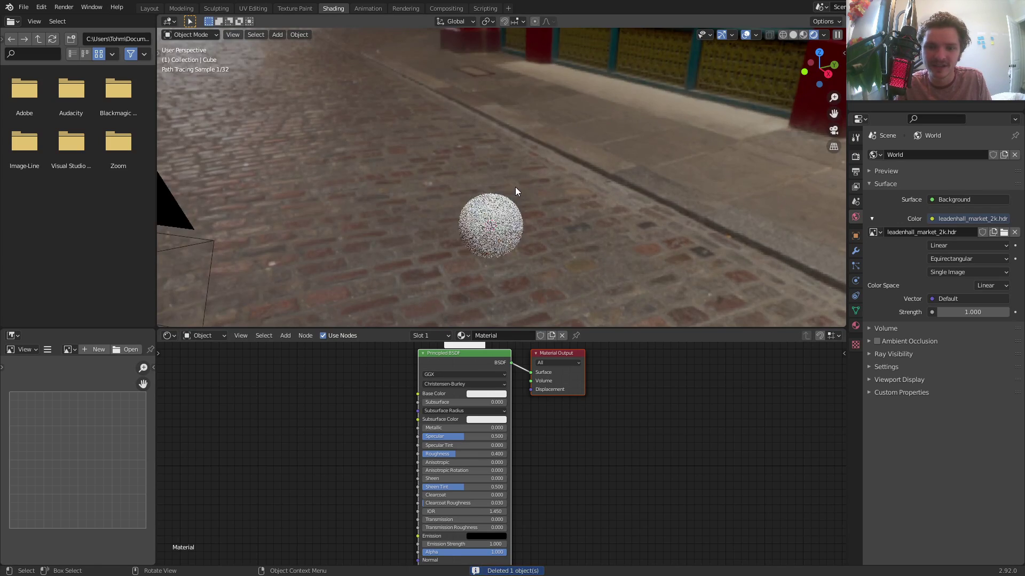
pyautogui.moveTo(514, 187); pyautogui.dragTo(479, 221, button='middle')
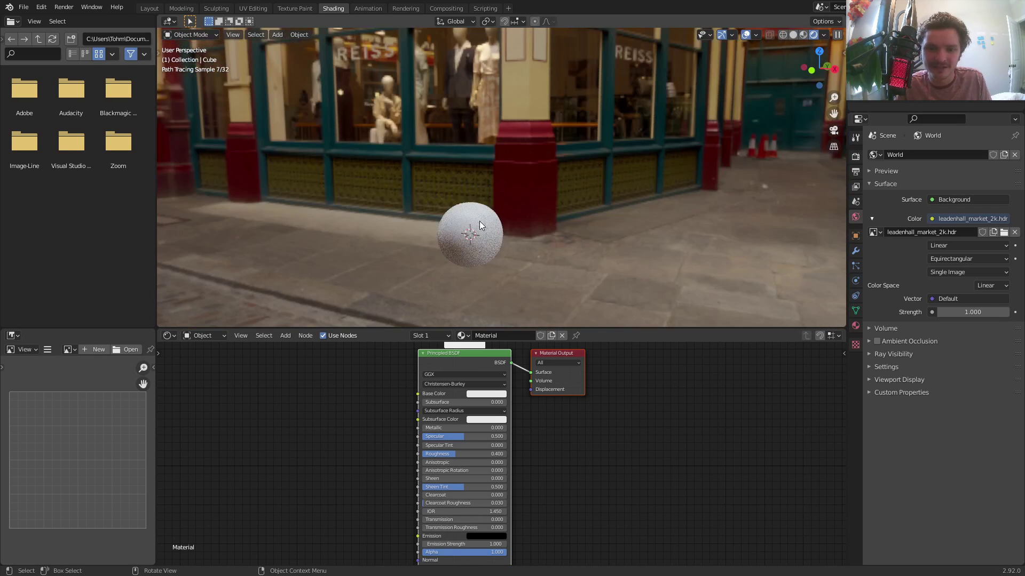
# Step: Make the render film transparent and frame the subdivided cube in the 3D viewport
pyautogui.click(855, 156)
pyautogui.click(880, 343)
pyautogui.click(885, 418)
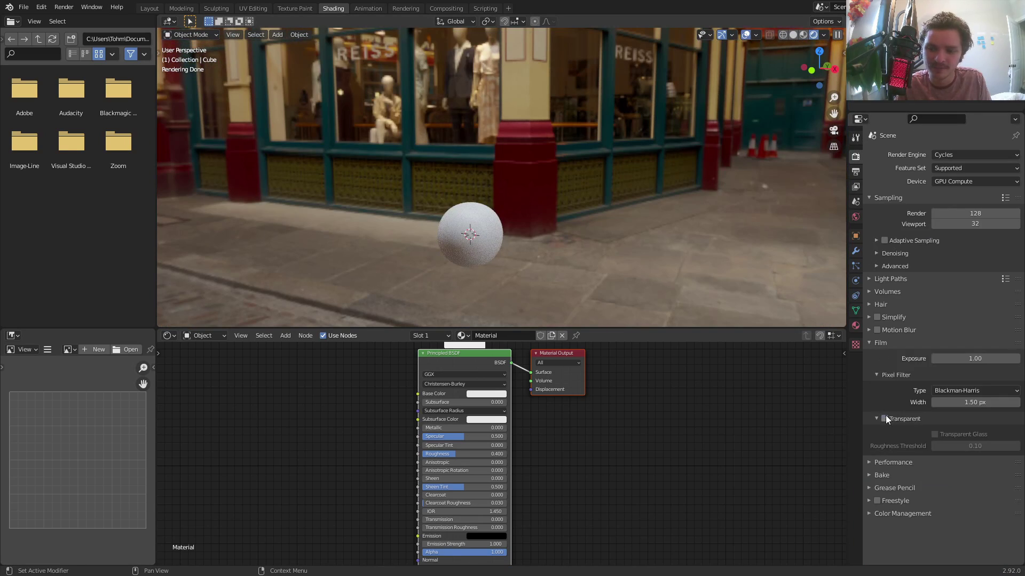
pyautogui.click(881, 343)
pyautogui.scroll(3, 499, 170)
pyautogui.press('KP_Decimal')
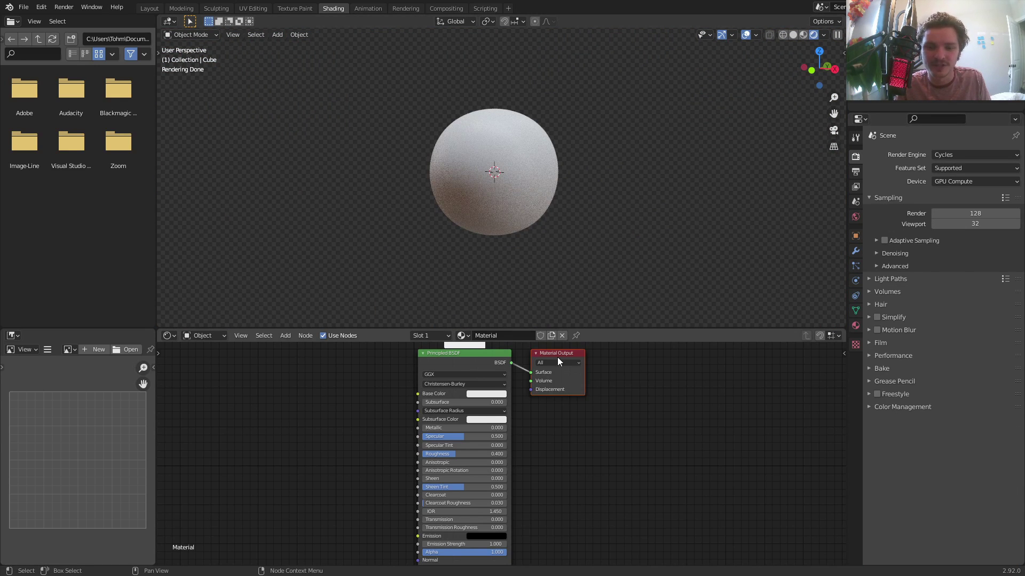
# Step: Move the Material Output and Principled BSDF nodes farther apart and hide the unused sockets of the Principled BSDF
pyautogui.moveTo(557, 357); pyautogui.dragTo(707, 384)
pyautogui.moveTo(462, 349); pyautogui.dragTo(456, 396, button='middle')
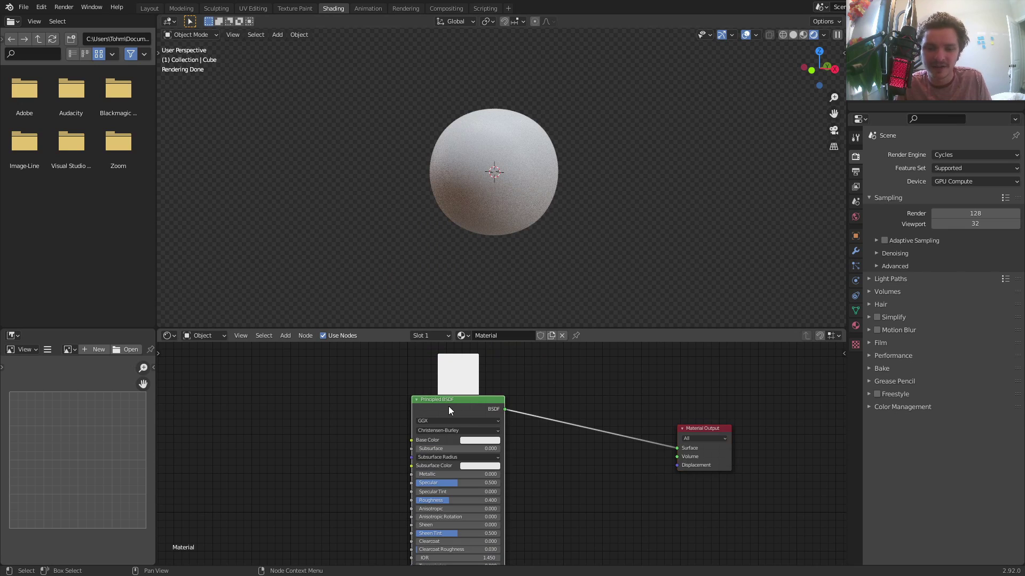
pyautogui.hotkey('ctrl', 'h')
pyautogui.moveTo(449, 407); pyautogui.dragTo(410, 352)
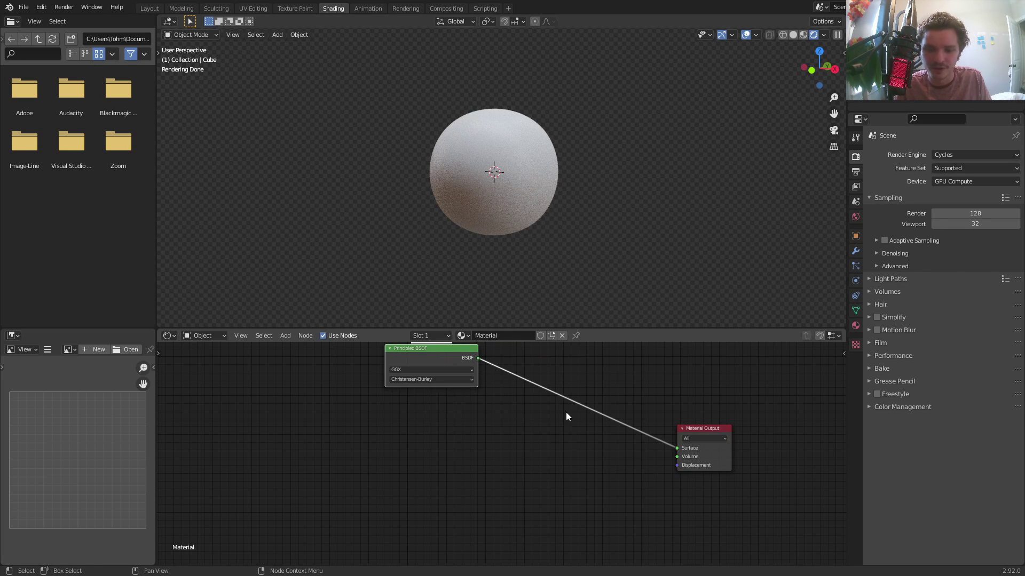
# Step: Add a Displacement node and connect its output to the Displacement input of the Material Output
pyautogui.moveTo(675, 466); pyautogui.dragTo(555, 491)
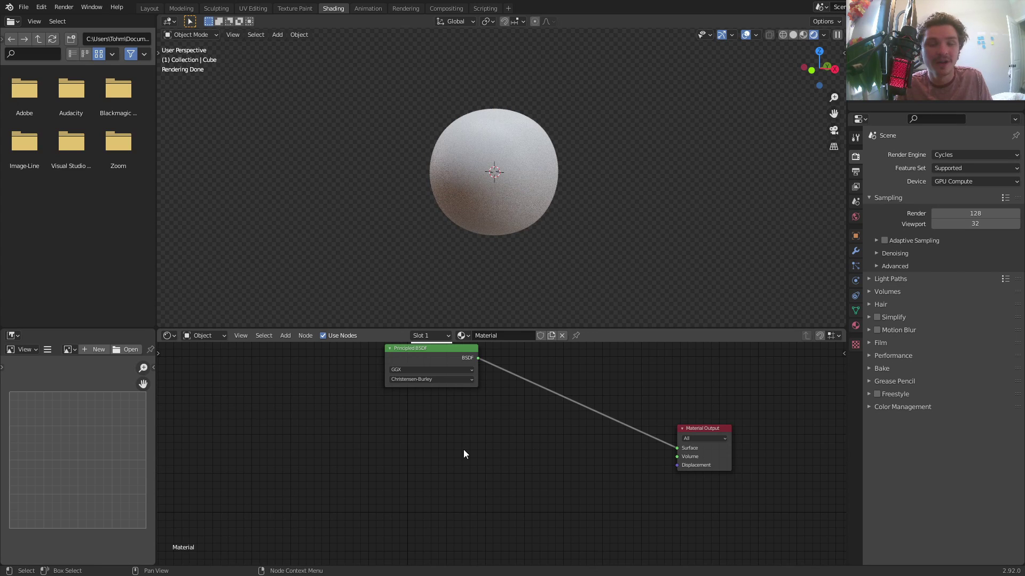
pyautogui.hotkey('shift', 'a')
pyautogui.write('disp')
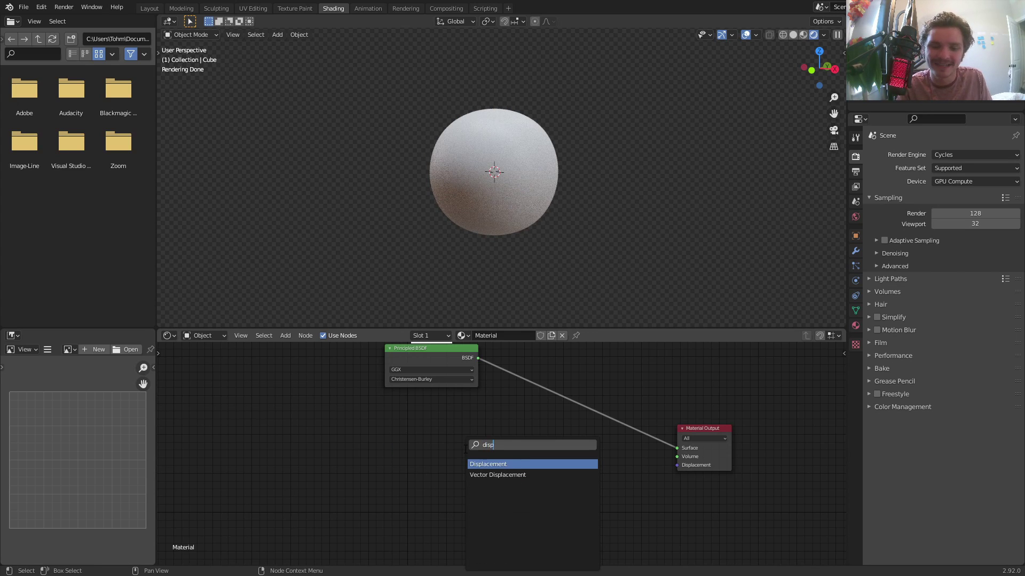
pyautogui.press('Return')
pyautogui.click(574, 461)
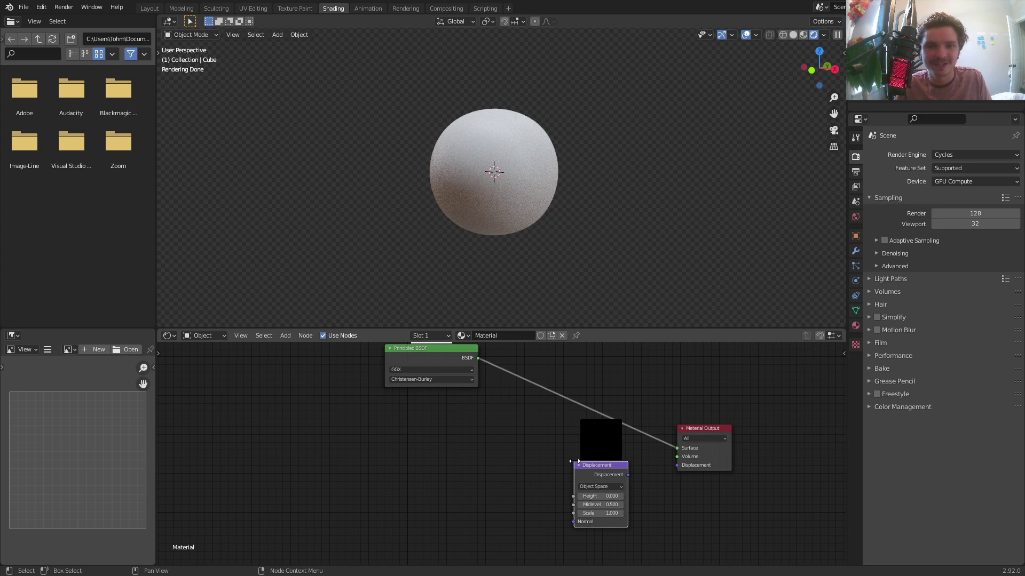
pyautogui.moveTo(627, 475); pyautogui.dragTo(678, 463)
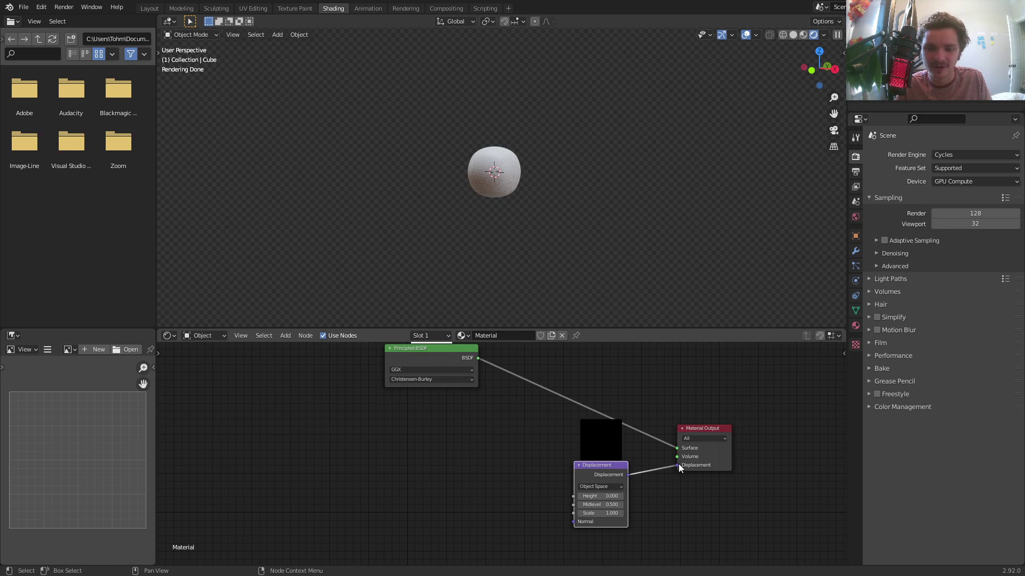
# Step: Set the Displacement node's Midlevel to 0, keeping it linked to the Material Output
pyautogui.scroll(2, 590, 479)
pyautogui.scroll(1, 590, 480)
pyautogui.click(636, 529)
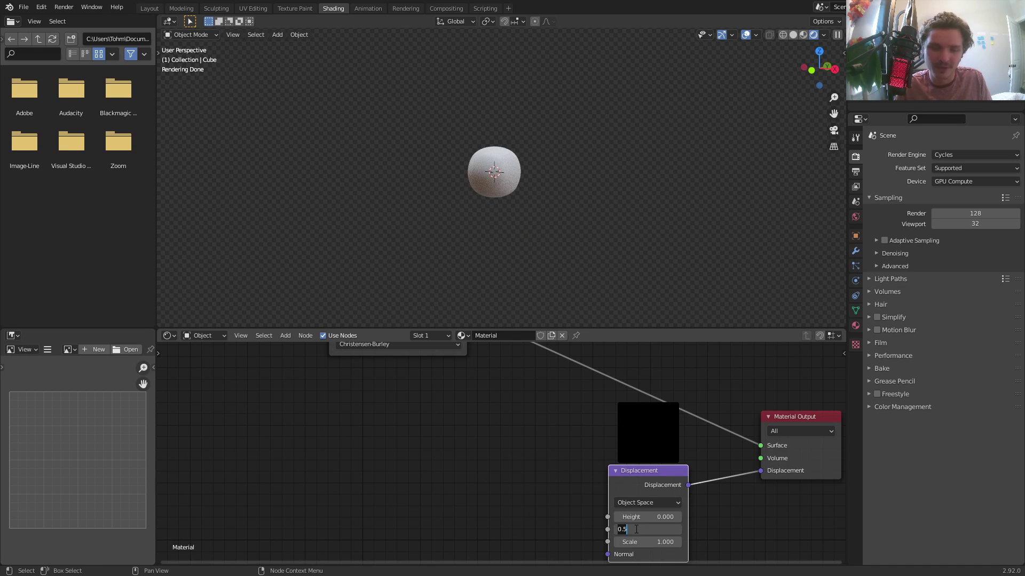
pyautogui.write('0')
pyautogui.press('Return')
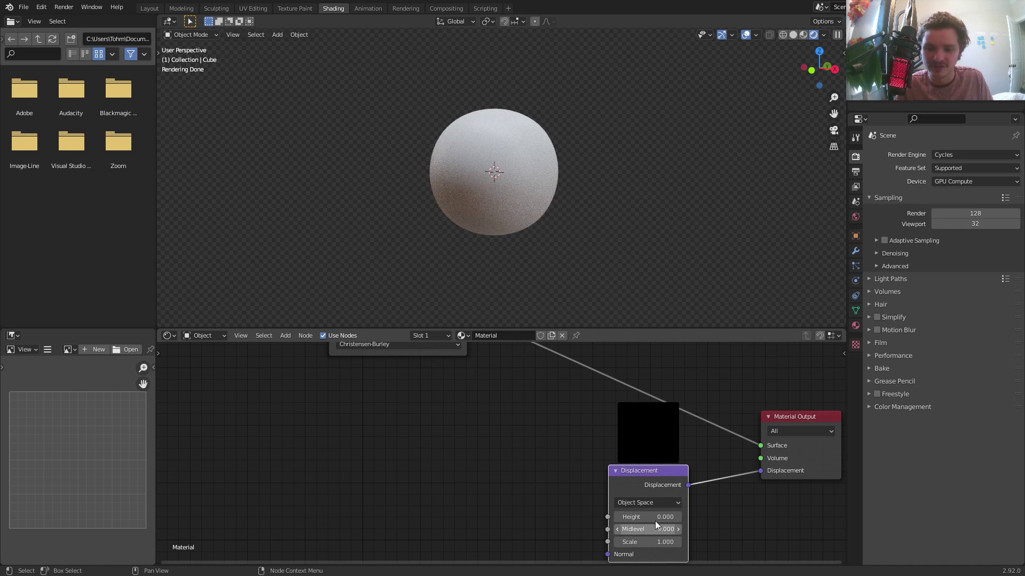
pyautogui.moveTo(688, 485); pyautogui.dragTo(760, 470)
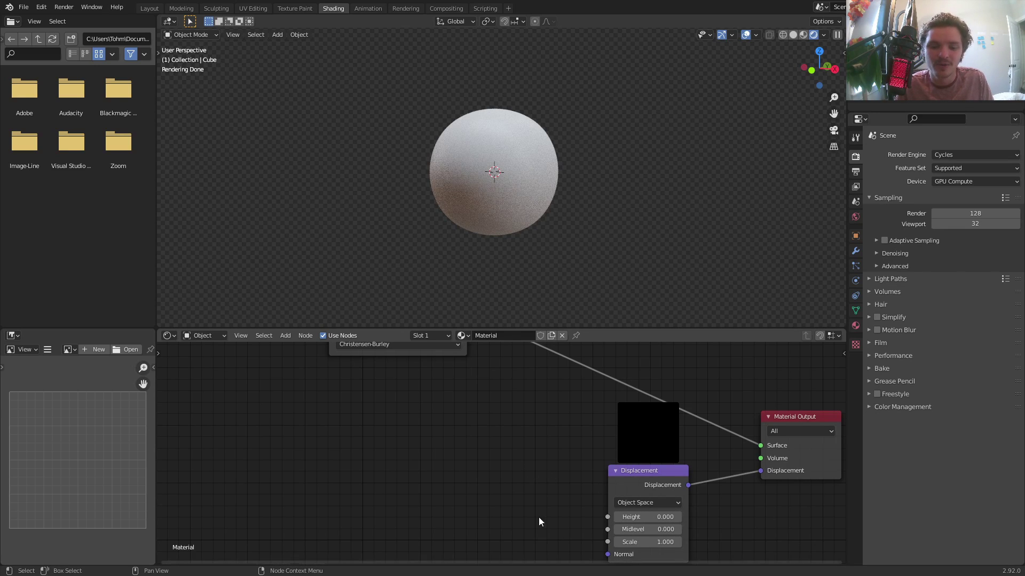
# Step: Add a Noise Texture node and connect its Fac output to the Height input of the Displacement node
pyautogui.hotkey('shift', 'a')
pyautogui.click(465, 459)
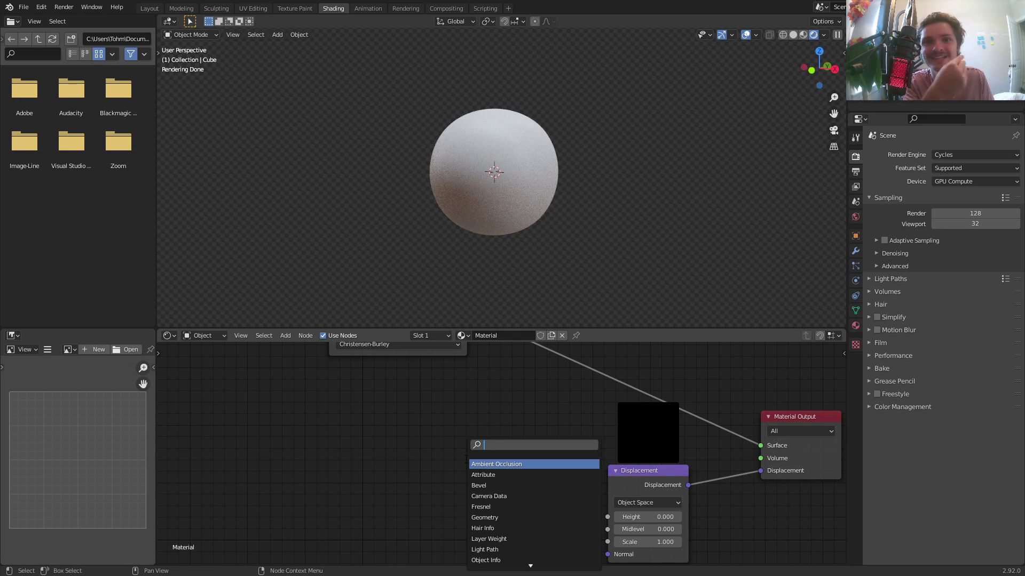
pyautogui.write('noise')
pyautogui.press('Return')
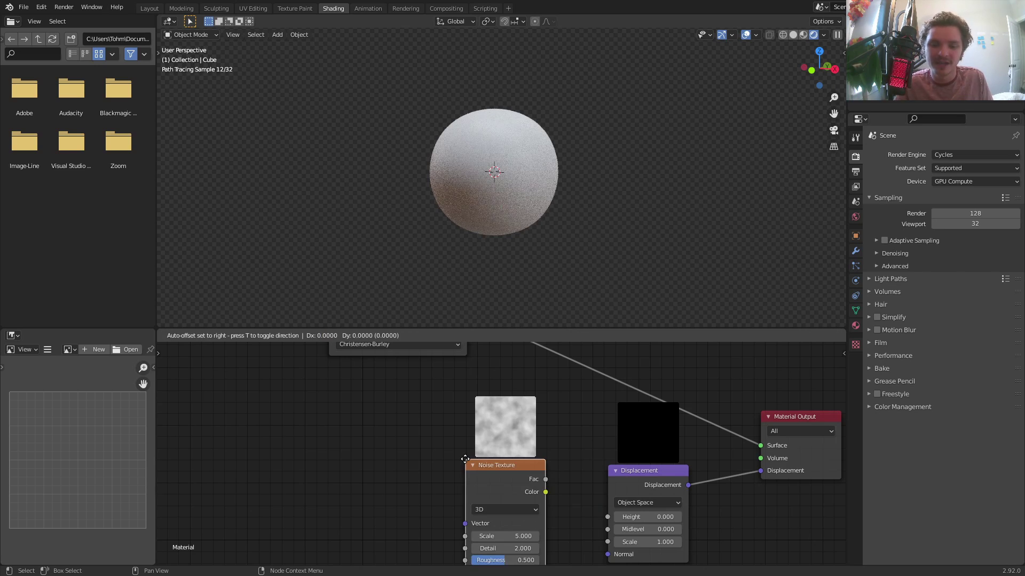
pyautogui.click(463, 457)
pyautogui.moveTo(473, 457); pyautogui.dragTo(608, 525)
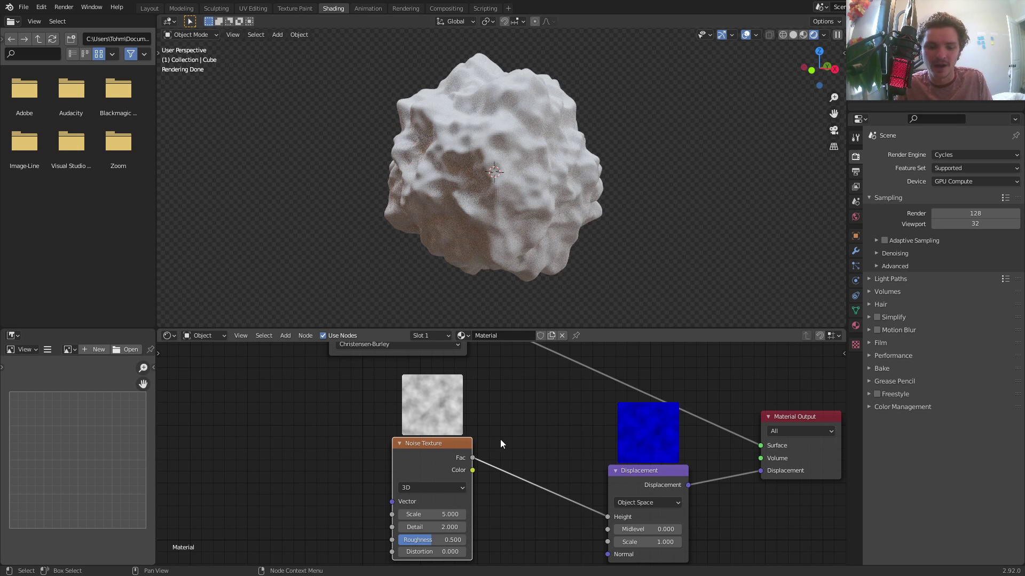
# Step: Set the Noise Texture's Scale to 1 and raise its Detail to 4.1
pyautogui.moveTo(440, 514); pyautogui.dragTo(465, 514)
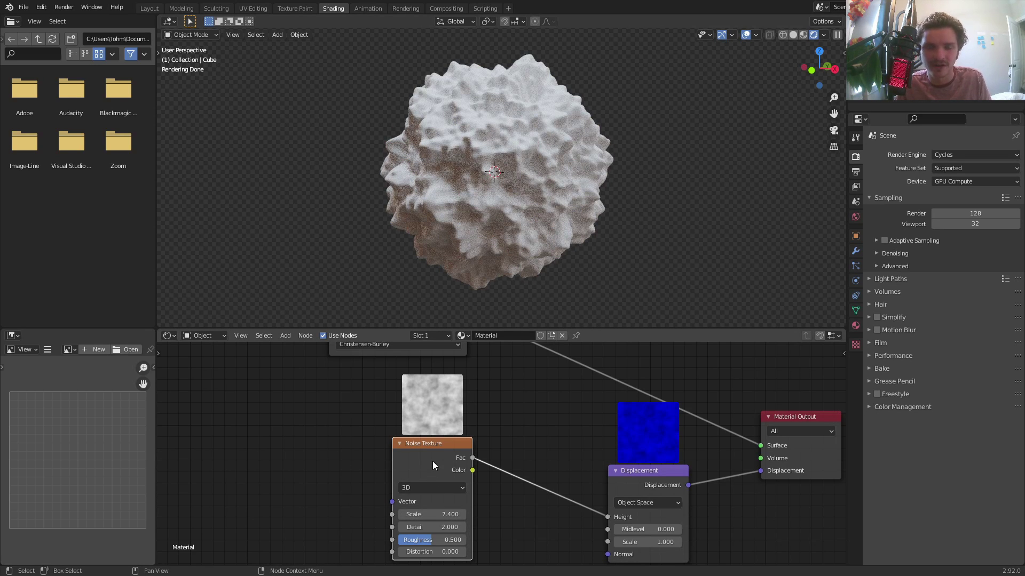
pyautogui.click(427, 514)
pyautogui.write('1')
pyautogui.press('Return')
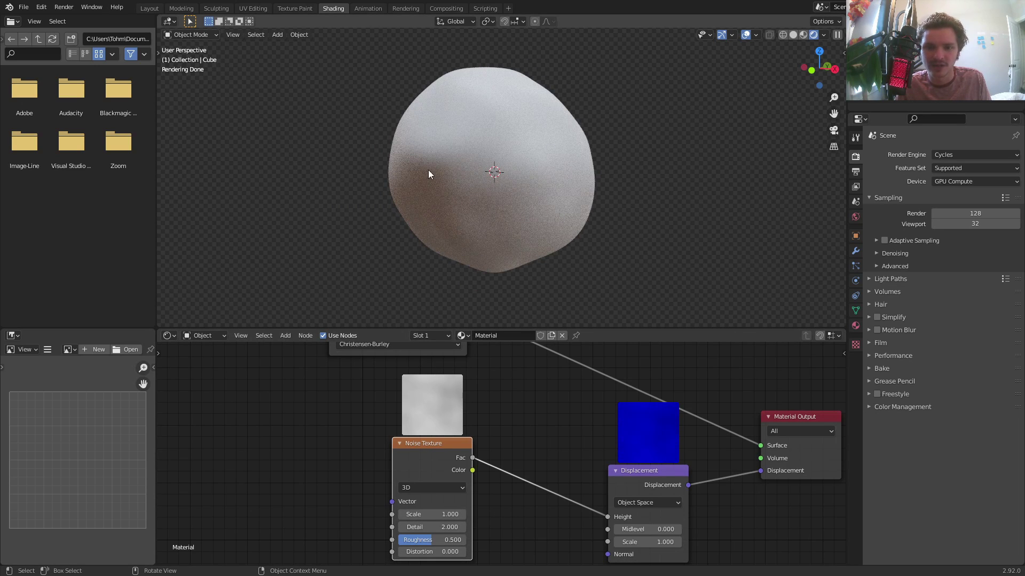
pyautogui.moveTo(478, 185); pyautogui.dragTo(495, 157, button='middle')
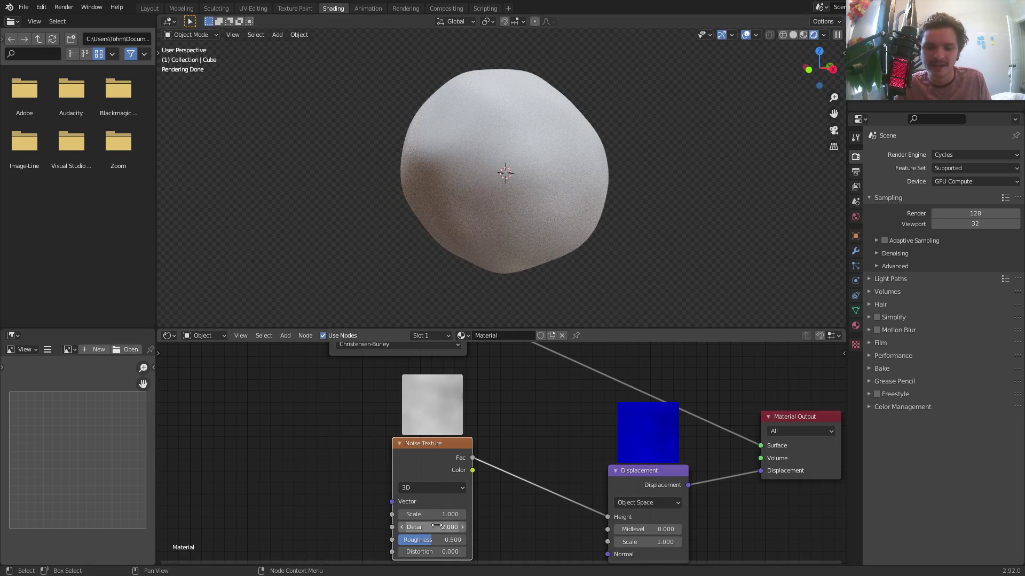
pyautogui.moveTo(422, 527); pyautogui.dragTo(448, 527)
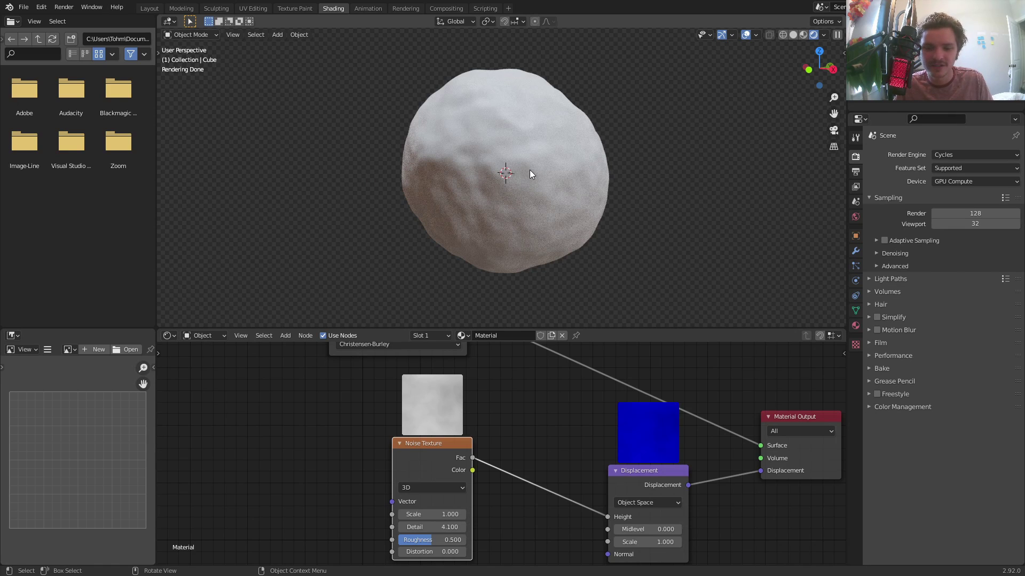
# Step: Switch the Noise Texture to 4D and try out different W values on the displaced shape
pyautogui.click(421, 486)
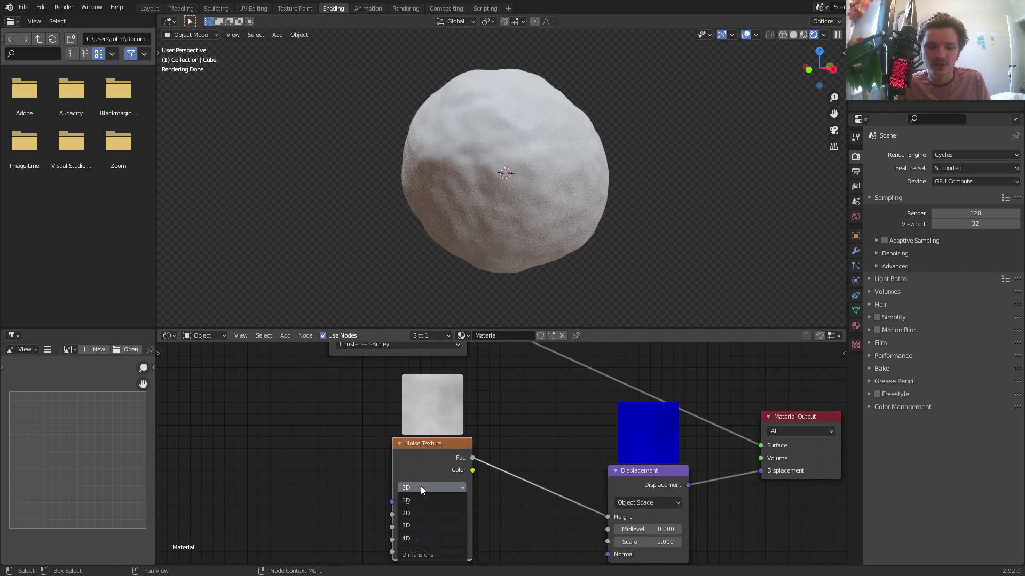
pyautogui.click(414, 537)
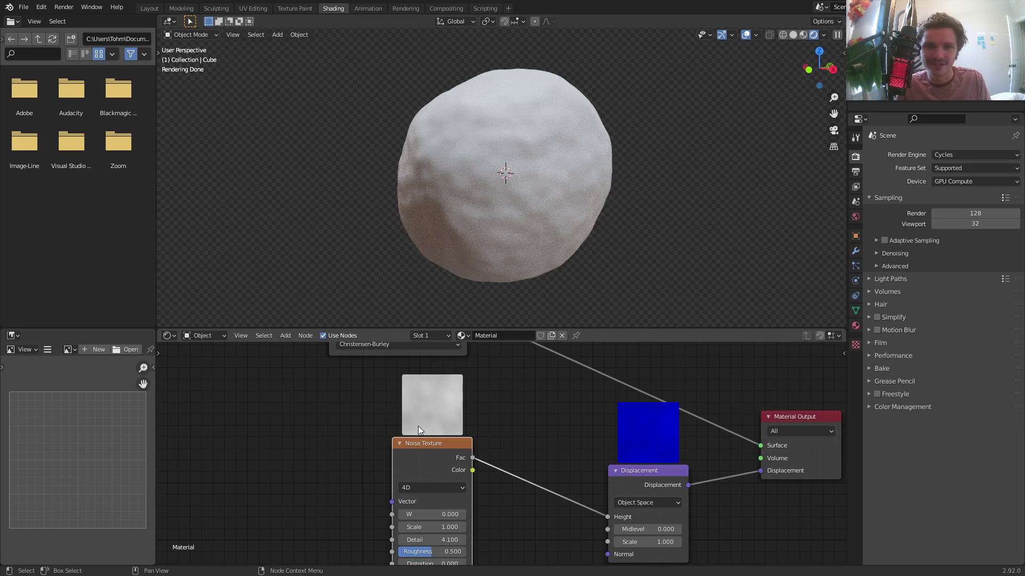
pyautogui.moveTo(429, 514); pyautogui.dragTo(466, 515)
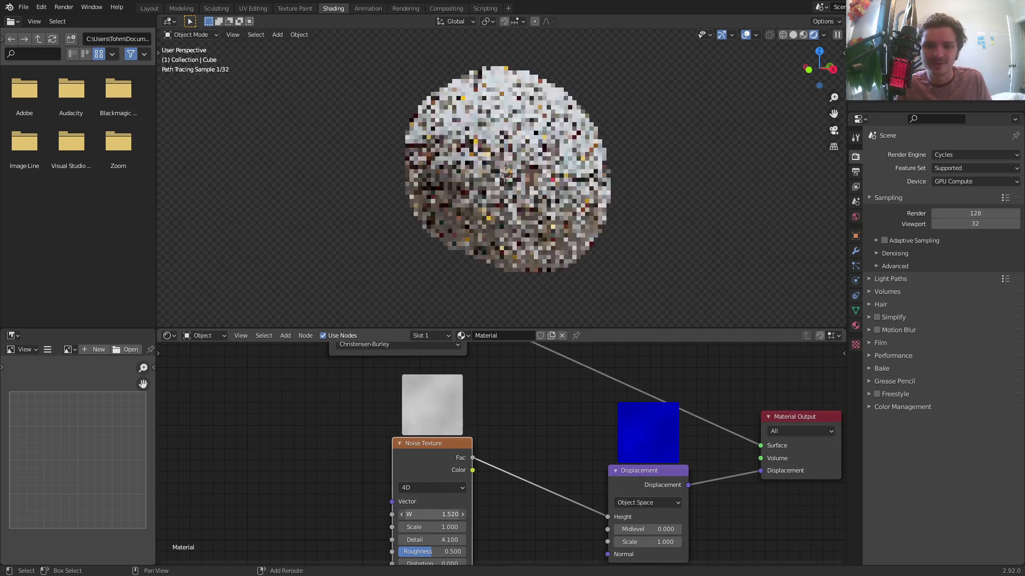
# Step: Drive the Noise Texture's W value with the expression #frame and briefly play the animation
pyautogui.click(433, 512)
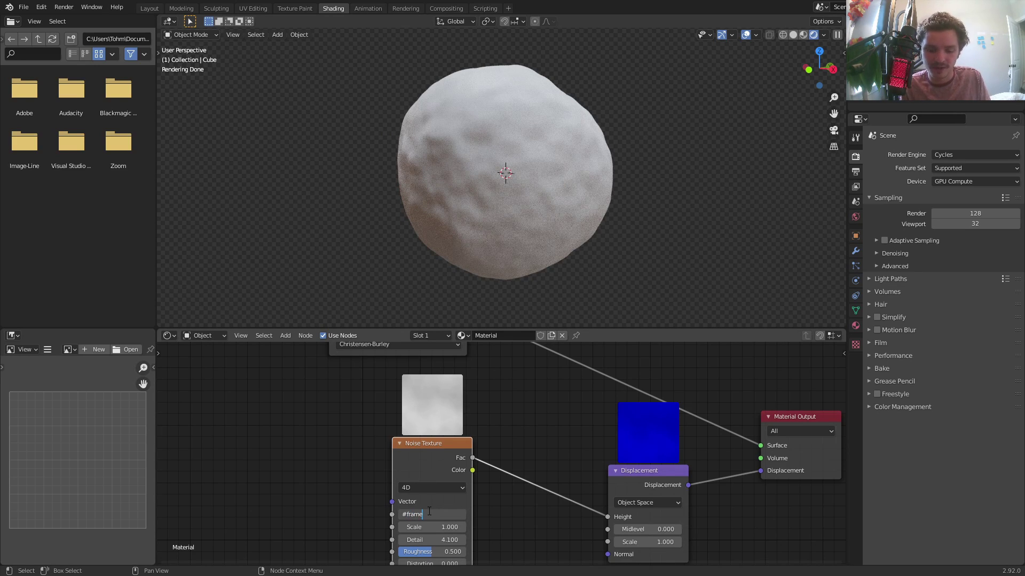
pyautogui.write('#frame')
pyautogui.press('Return')
pyautogui.press('space')
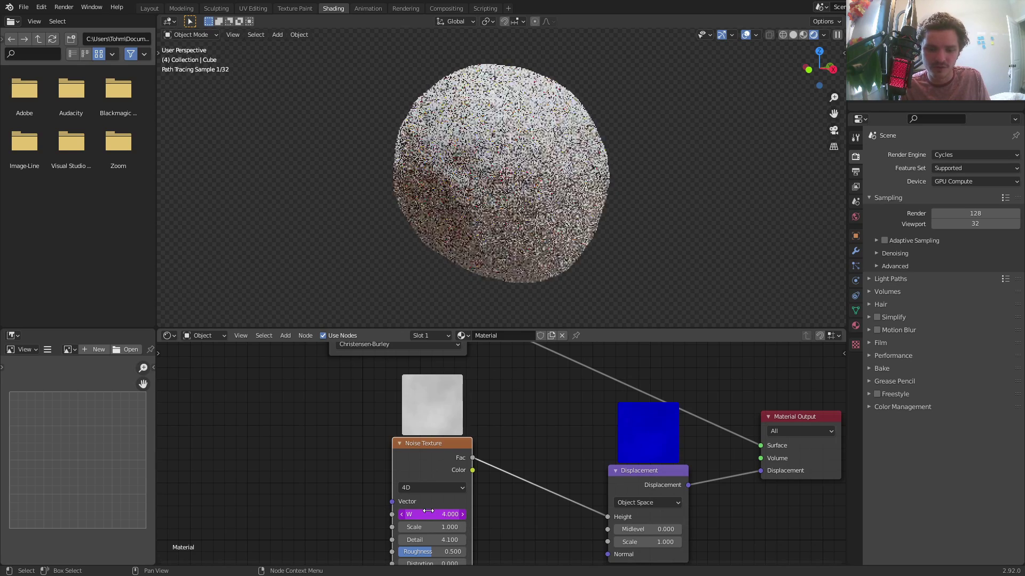
pyautogui.press('space')
# Step: Slow the noise animation by changing the W driver expression to frame/100, and play it back
pyautogui.click(429, 513)
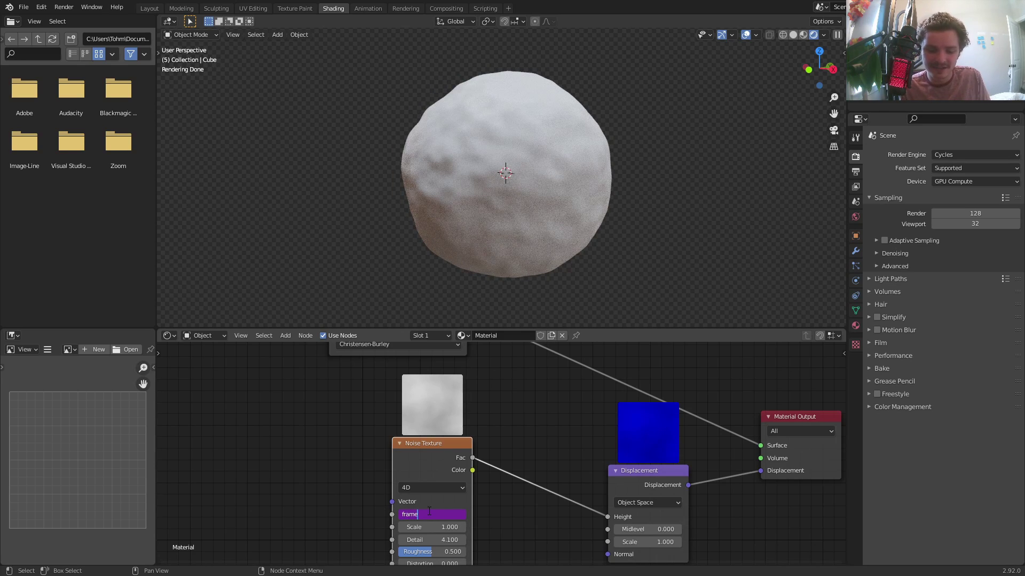
pyautogui.write('/100')
pyautogui.press('Return')
pyautogui.press('space')
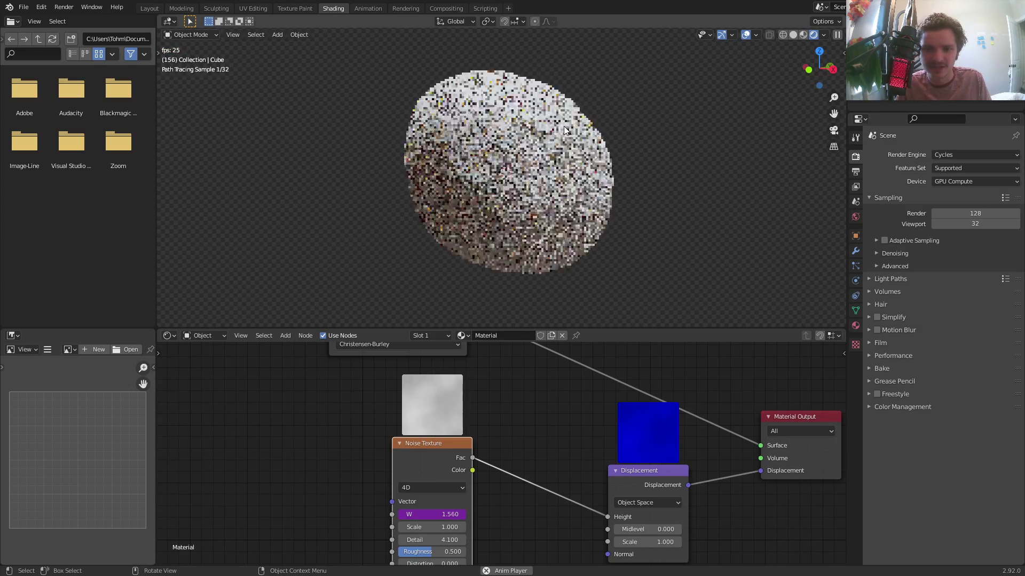
pyautogui.press('space')
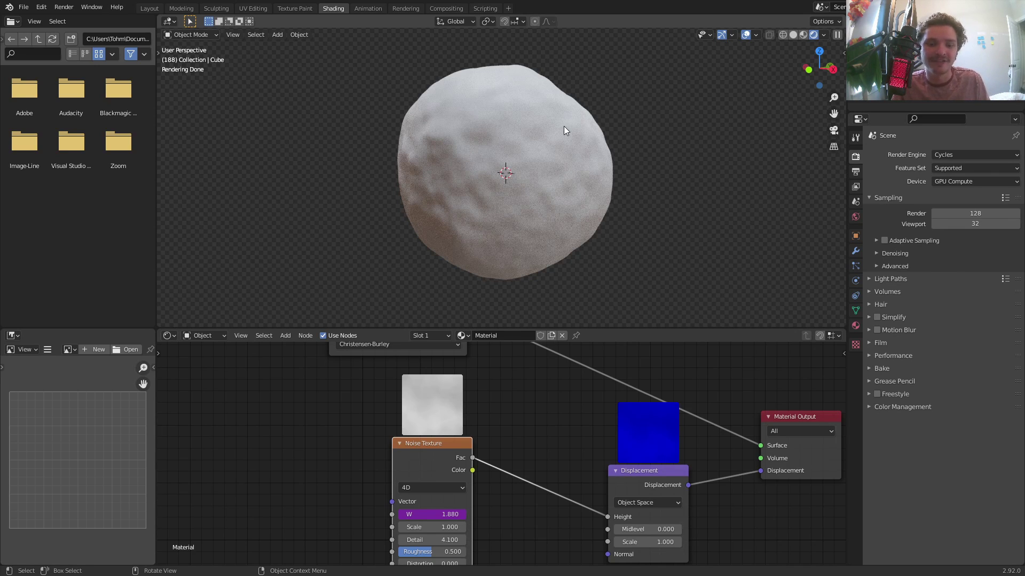
# Step: Add a Voronoi Texture, feed its Position output into the Noise Texture's Vector input, and preview the animation
pyautogui.moveTo(355, 435); pyautogui.dragTo(430, 416, button='middle')
pyautogui.hotkey('shift', 'a')
pyautogui.click(315, 417)
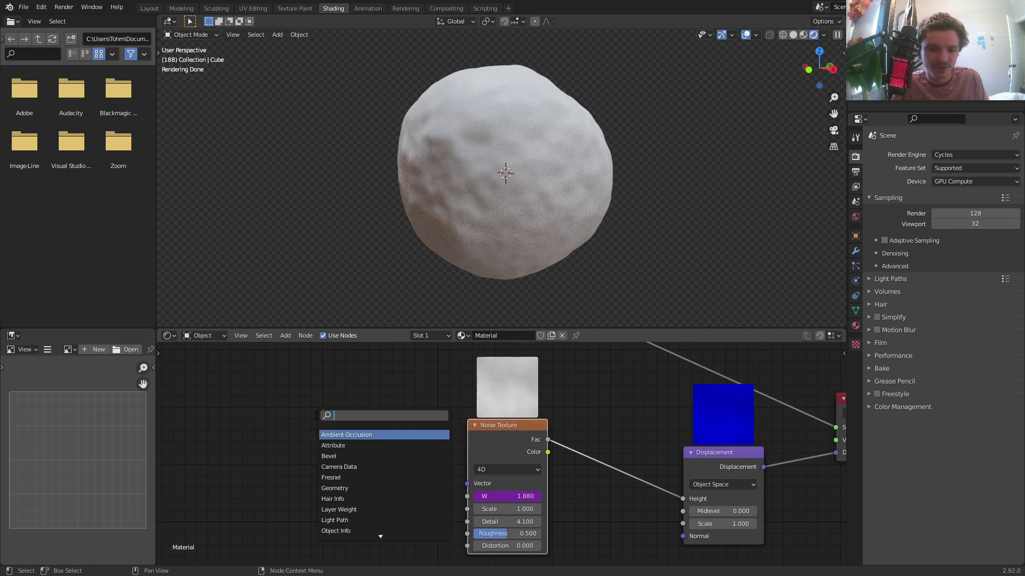
pyautogui.write('vo')
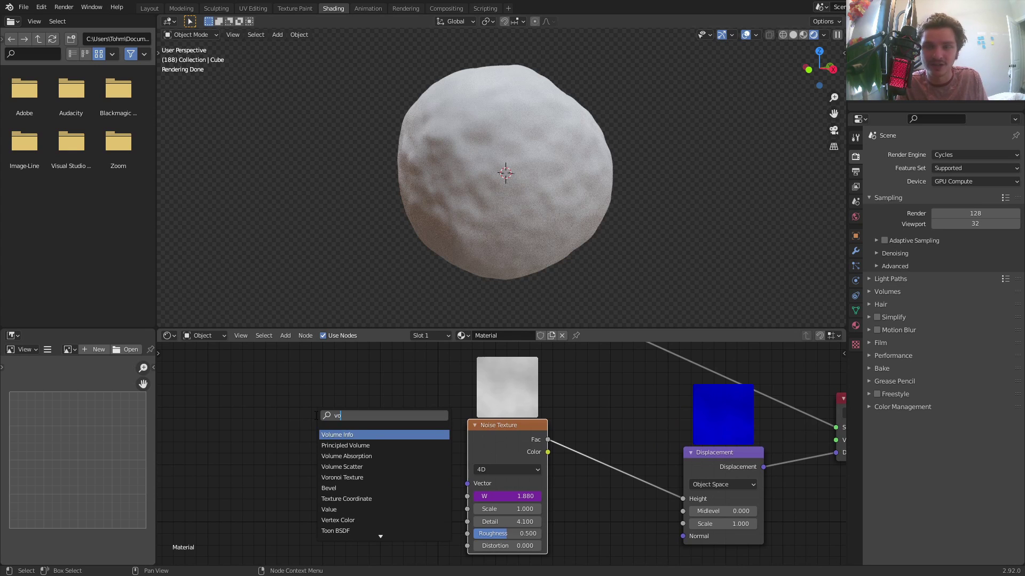
pyautogui.write('ron')
pyautogui.press('Return')
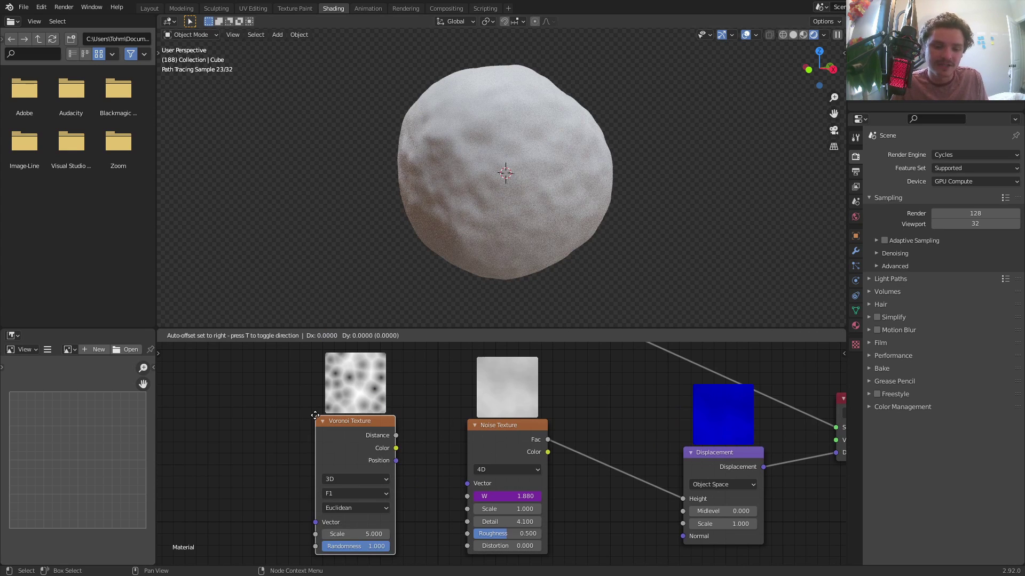
pyautogui.click(317, 420)
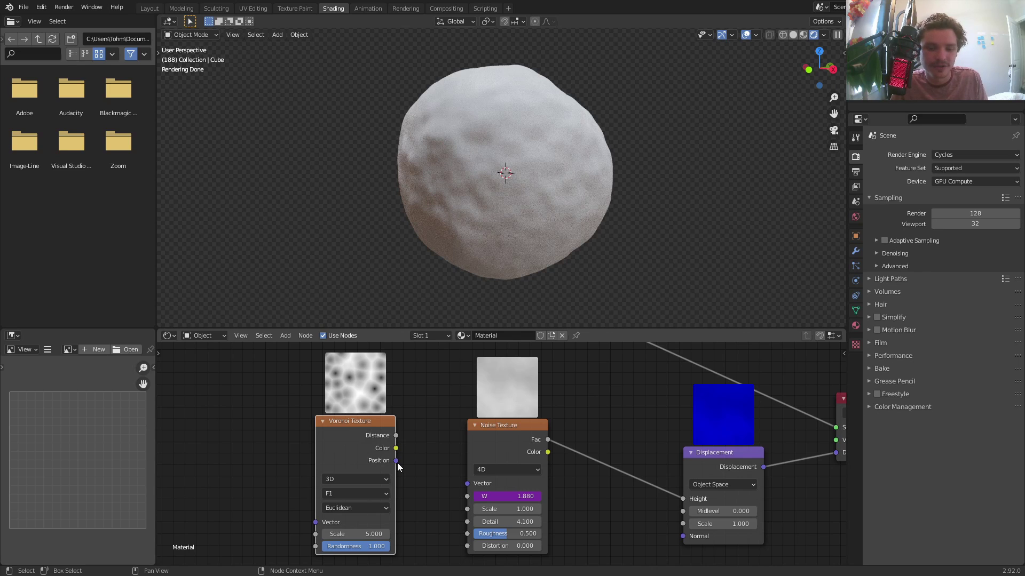
pyautogui.moveTo(396, 460); pyautogui.dragTo(468, 487)
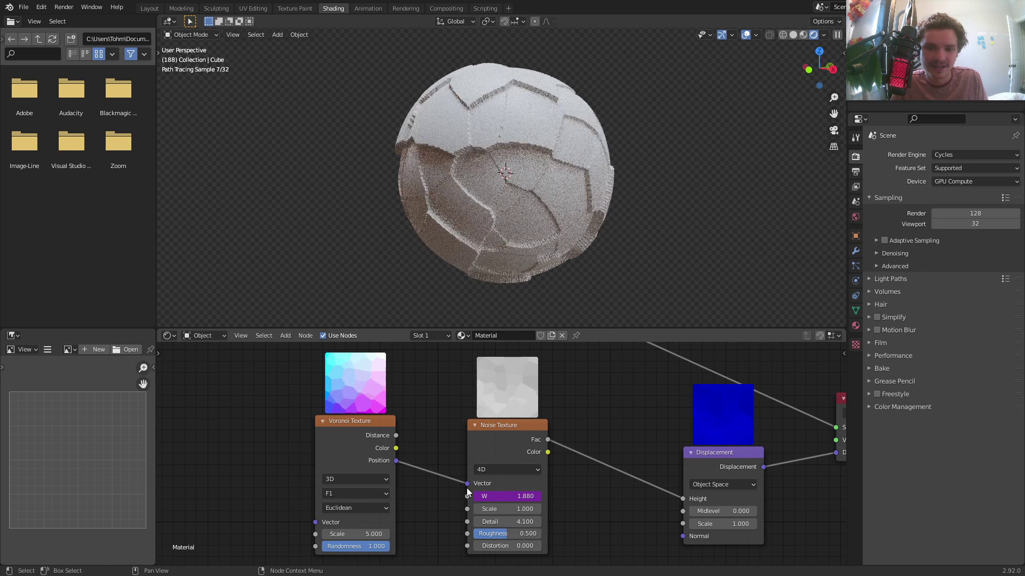
pyautogui.press('space')
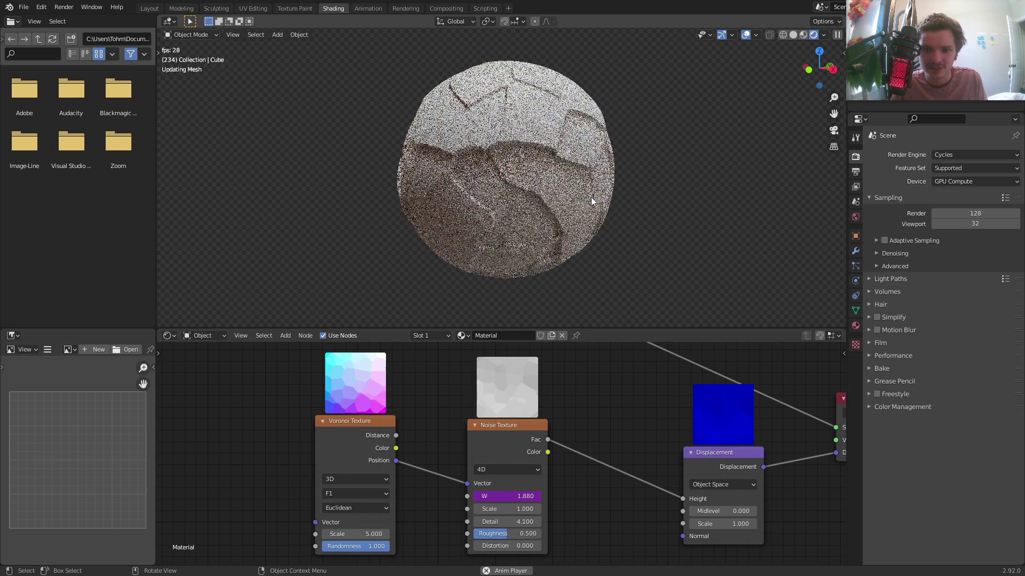
pyautogui.press('space')
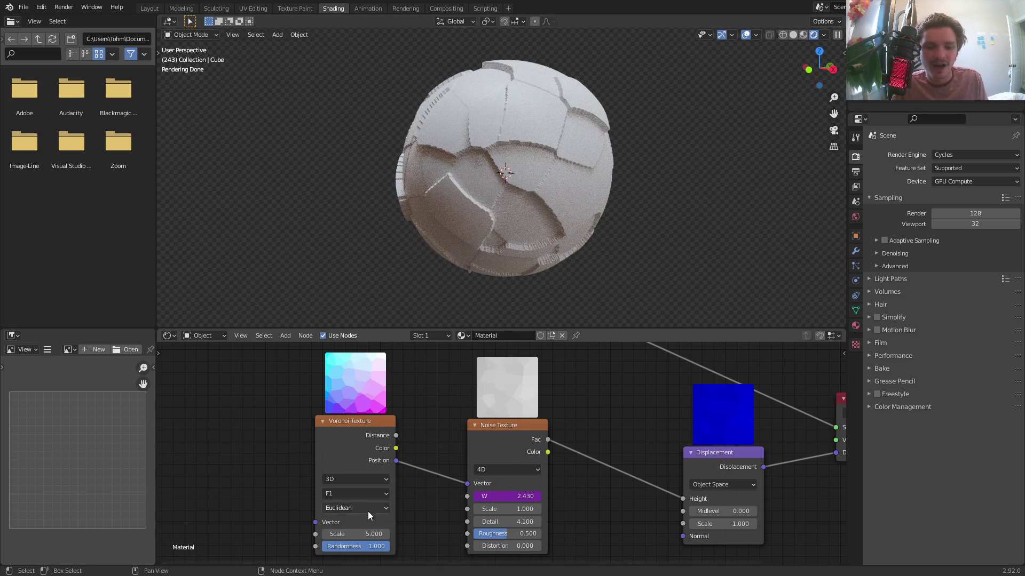
# Step: Set the Voronoi Texture's feature output to Smooth F1 and play the animation to preview it
pyautogui.click(344, 492)
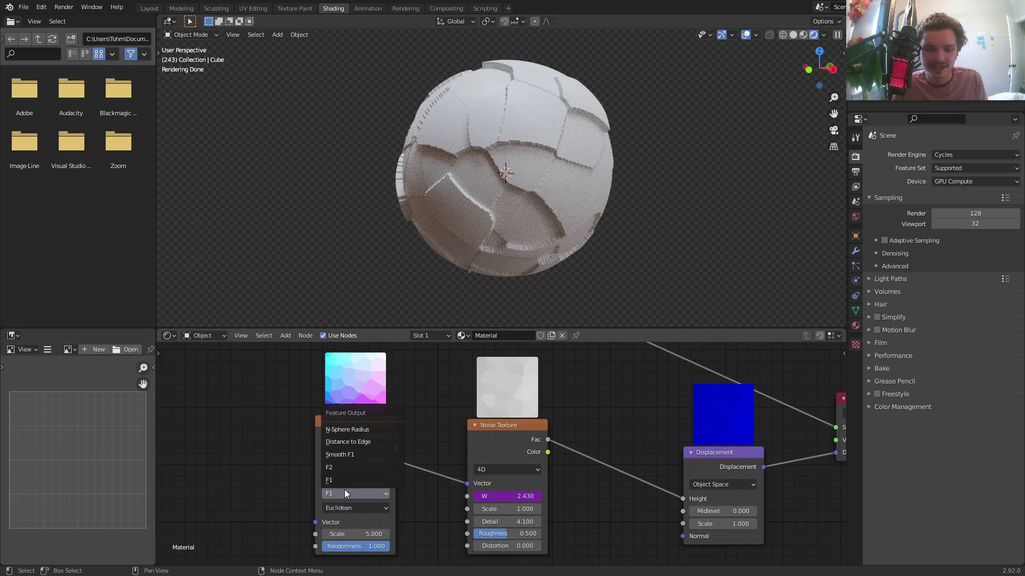
pyautogui.click(331, 455)
pyautogui.press('space')
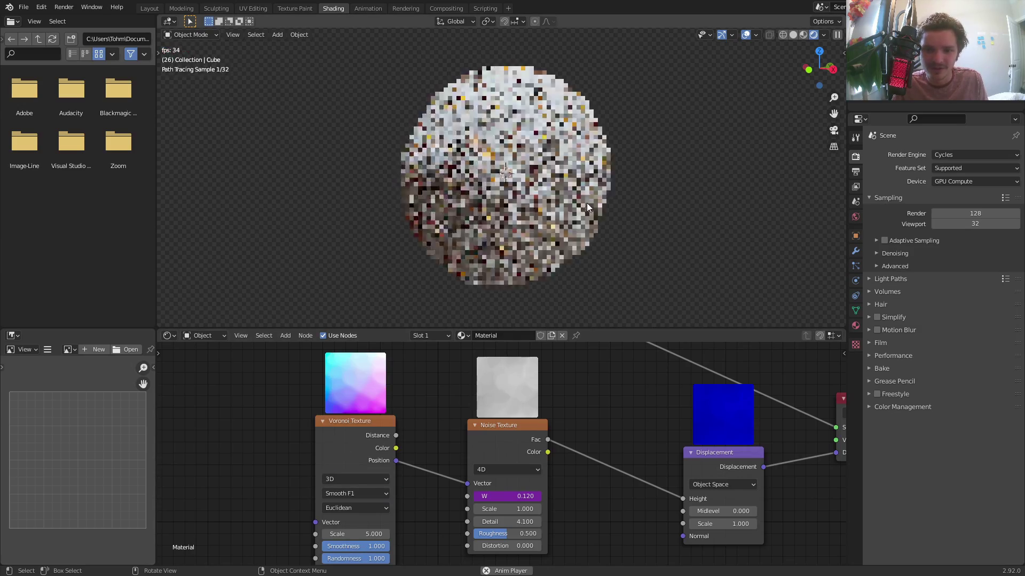
pyautogui.press('space')
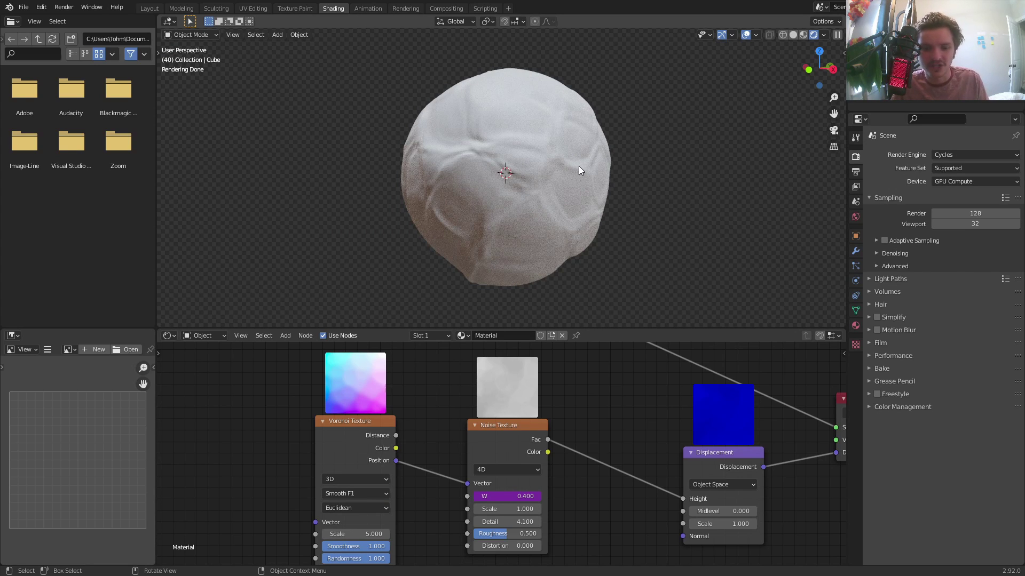
# Step: Try a Scale of 17.7 on the Voronoi Texture and undo the recent changes
pyautogui.moveTo(355, 534); pyautogui.dragTo(405, 535)
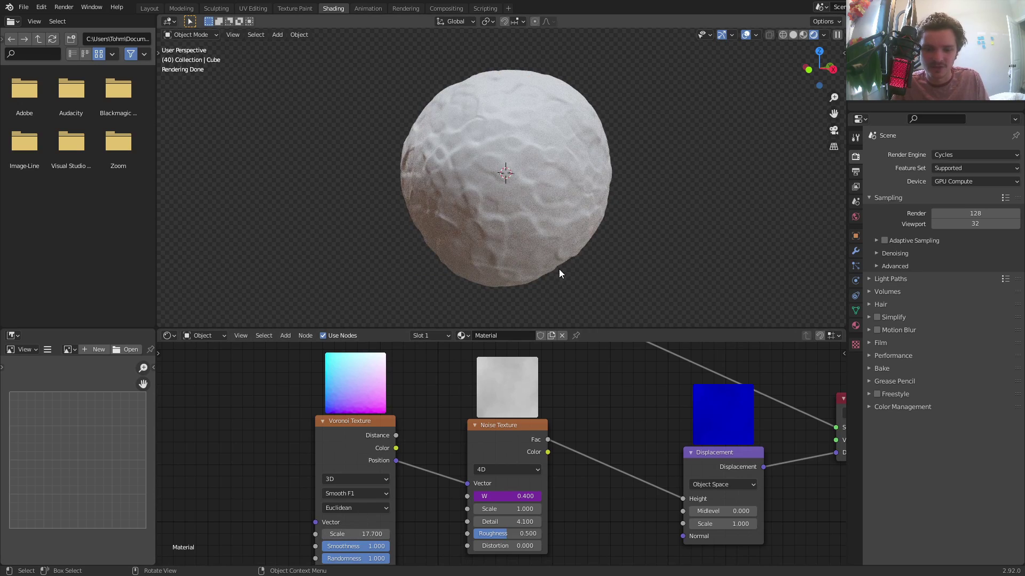
pyautogui.hotkey('ctrl', 'z')
pyautogui.hotkey('ctrl', 'z')
pyautogui.hotkey('ctrl', 'z')
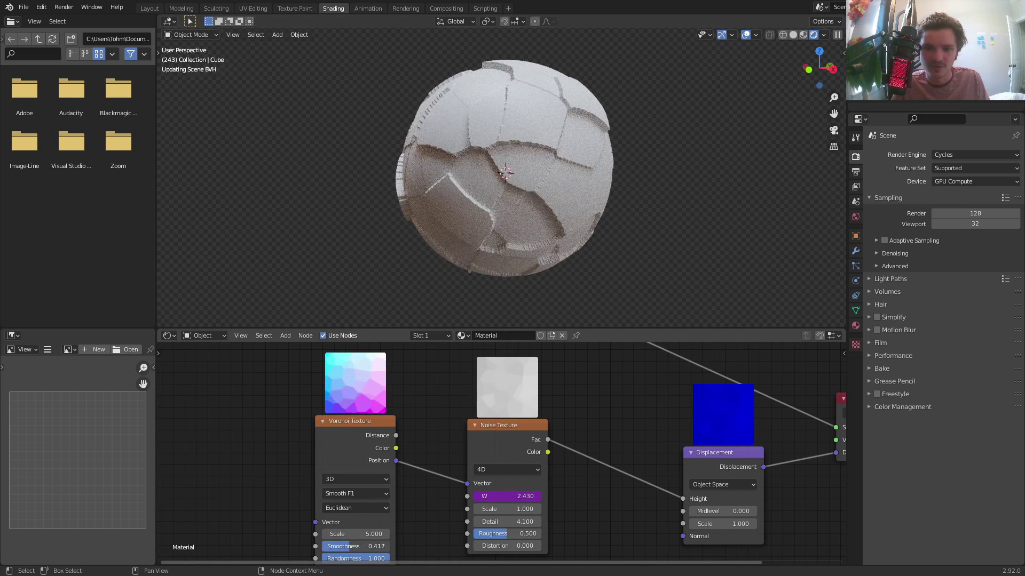
# Step: Set the Voronoi Texture's Smoothness to 1 and the Noise Texture's Scale to 3, after trying a Scale of 2
pyautogui.moveTo(349, 546); pyautogui.dragTo(382, 559)
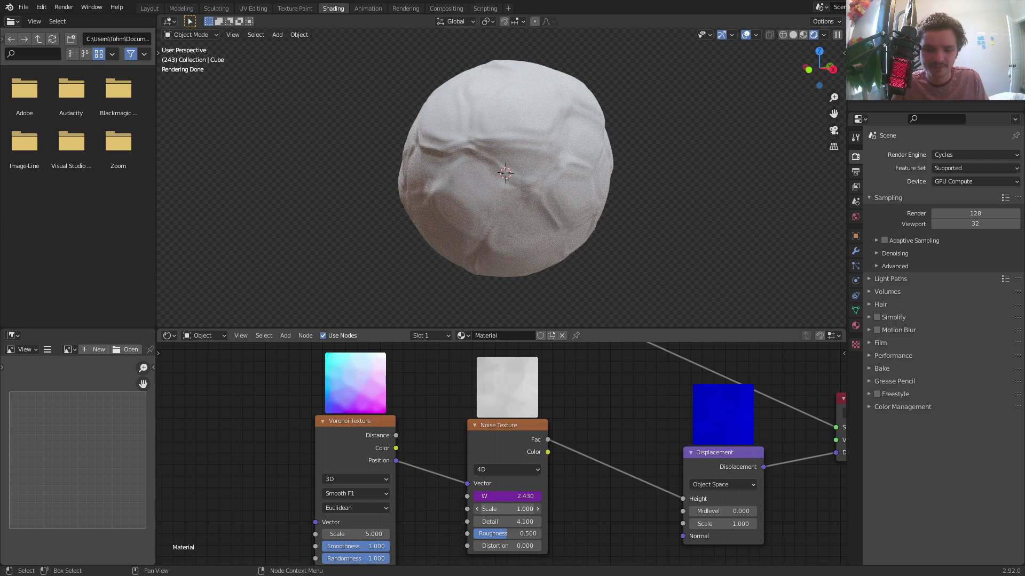
pyautogui.click(498, 509)
pyautogui.write('2')
pyautogui.press('Return')
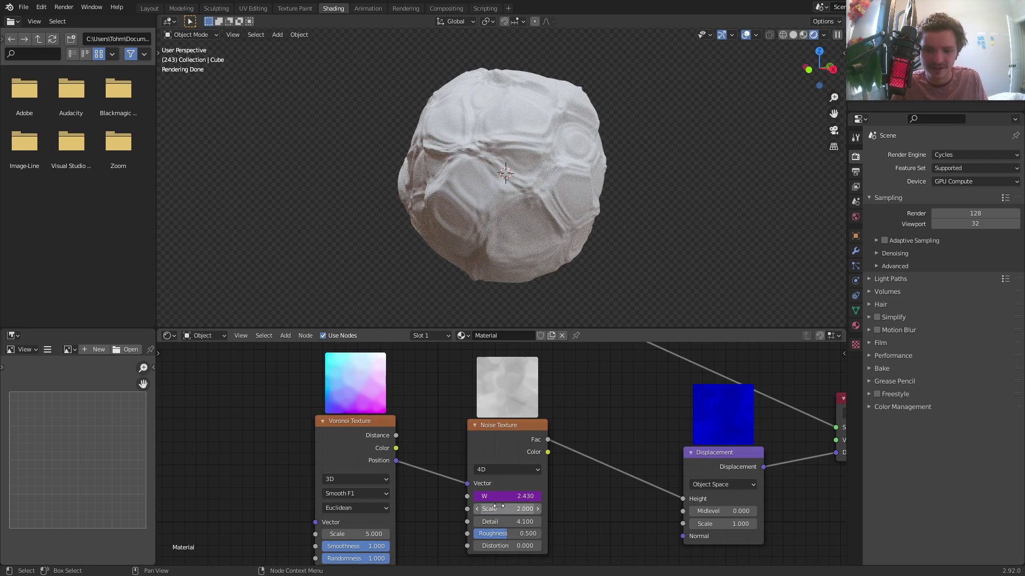
pyautogui.click(497, 509)
pyautogui.write('3')
pyautogui.press('Return')
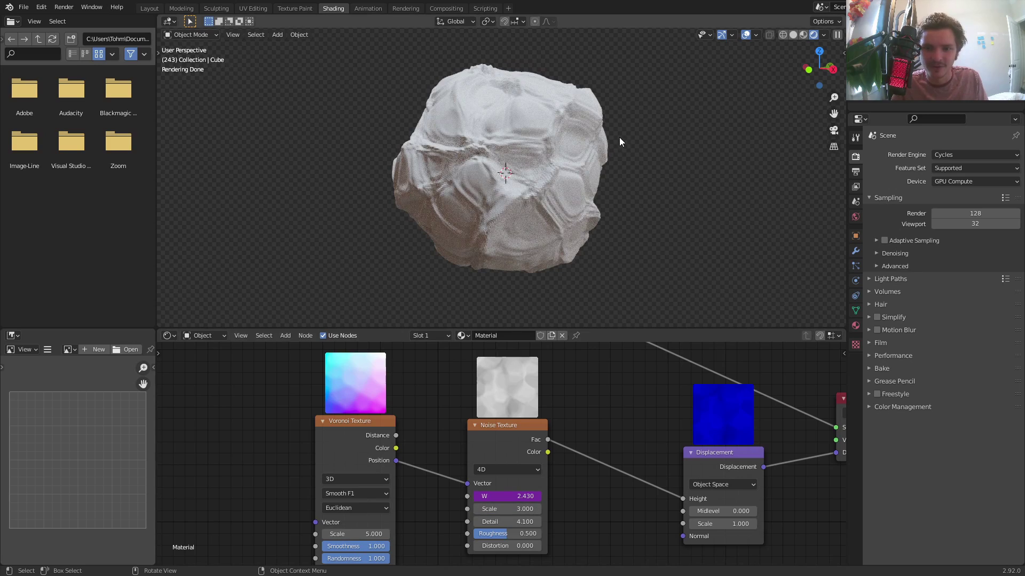
pyautogui.hotkey('shift', 'Left')
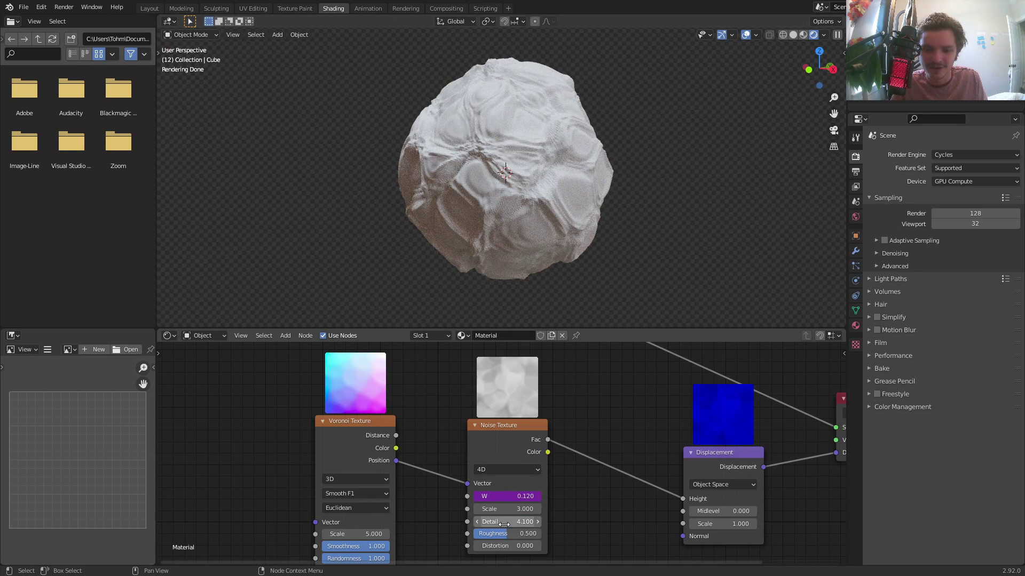
# Step: Try a Detail of 2 on the Noise Texture, and settle on a Detail of 4
pyautogui.click(504, 522)
pyautogui.write('2')
pyautogui.press('Return')
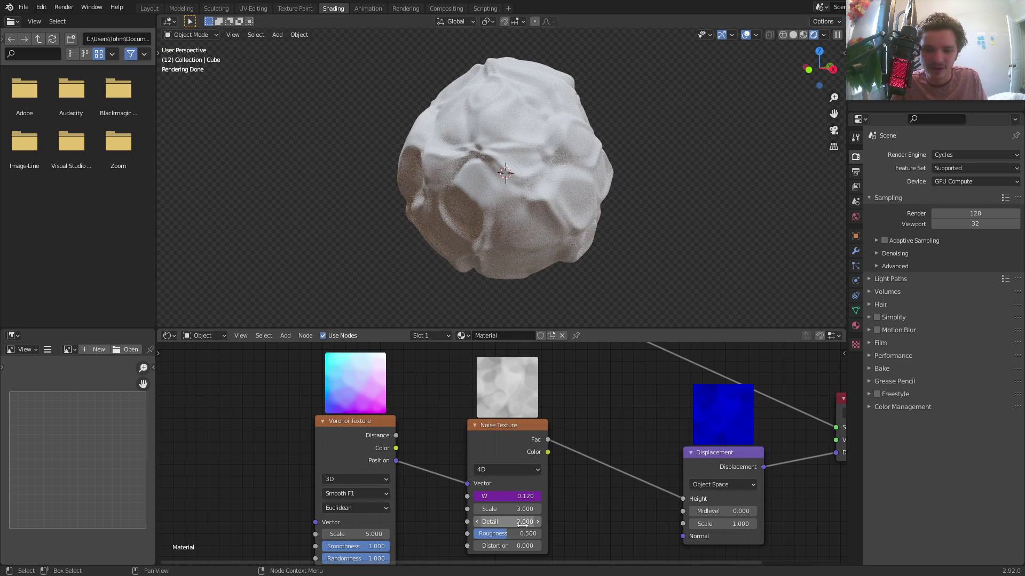
pyautogui.click(534, 521)
pyautogui.write('4')
pyautogui.press('Return')
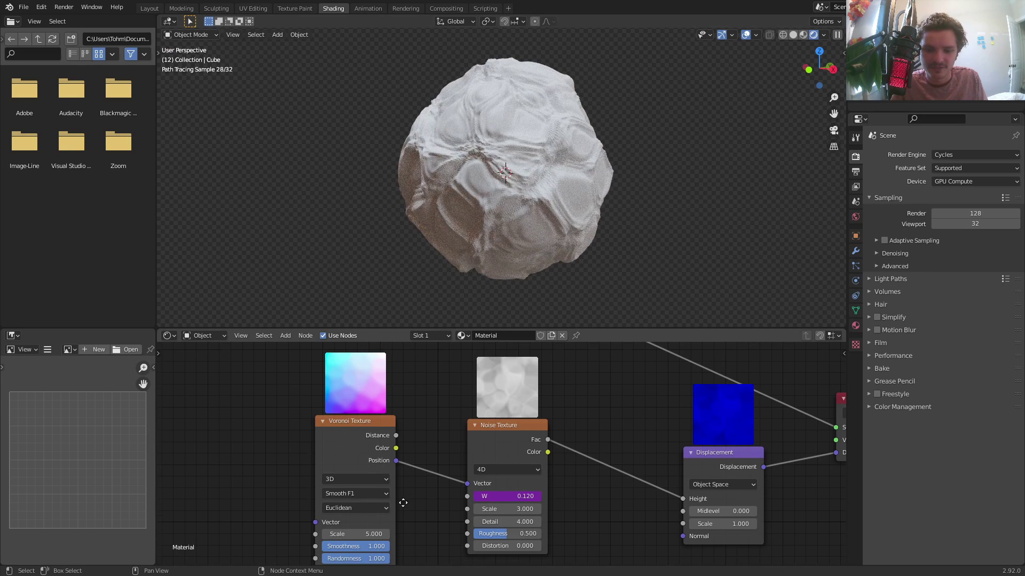
# Step: Try the Manhattan distance metric on the Voronoi Texture, and change the metric to Chebychev
pyautogui.moveTo(362, 513); pyautogui.dragTo(378, 489, button='middle')
pyautogui.click(376, 487)
pyautogui.click(363, 509)
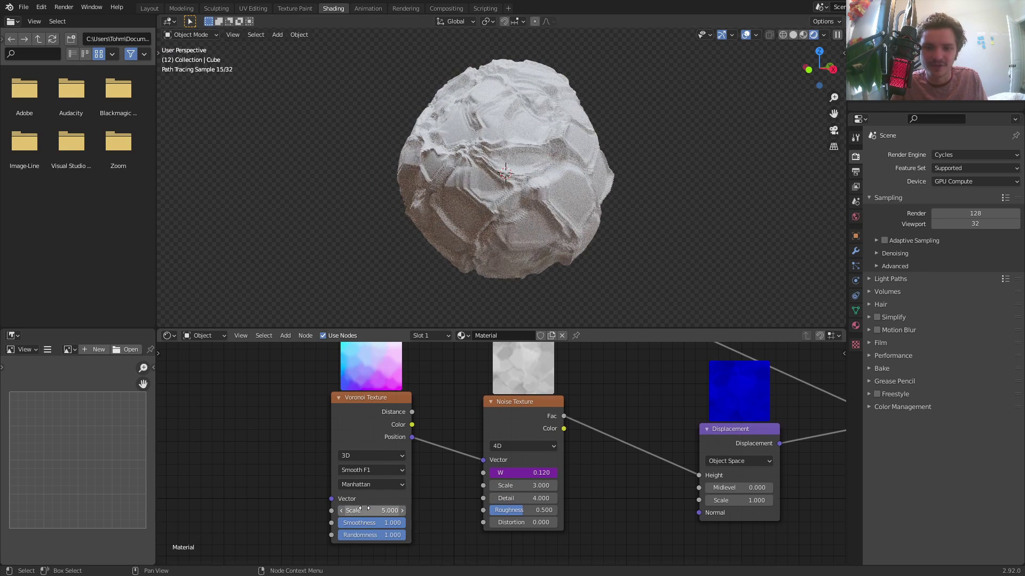
pyautogui.click(364, 486)
pyautogui.click(359, 521)
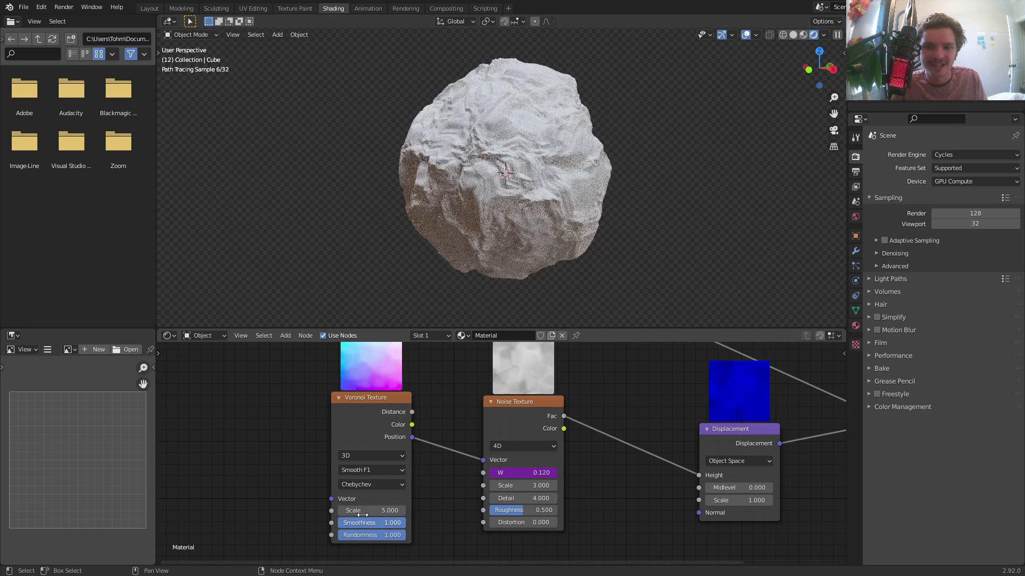
# Step: Try the Minkowski distance metric on the Voronoi Texture, and set the metric to Euclidean
pyautogui.click(367, 484)
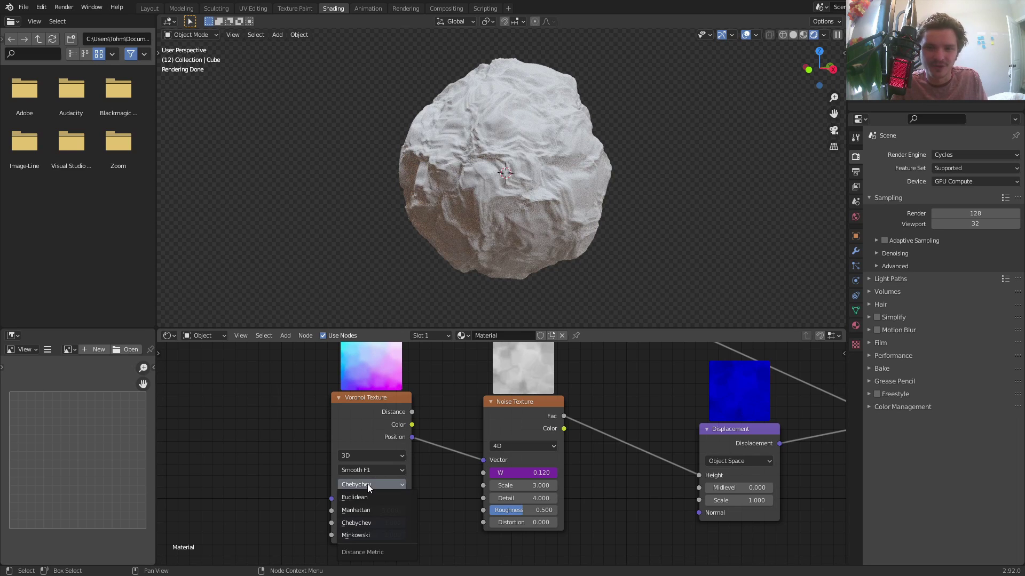
pyautogui.click(373, 535)
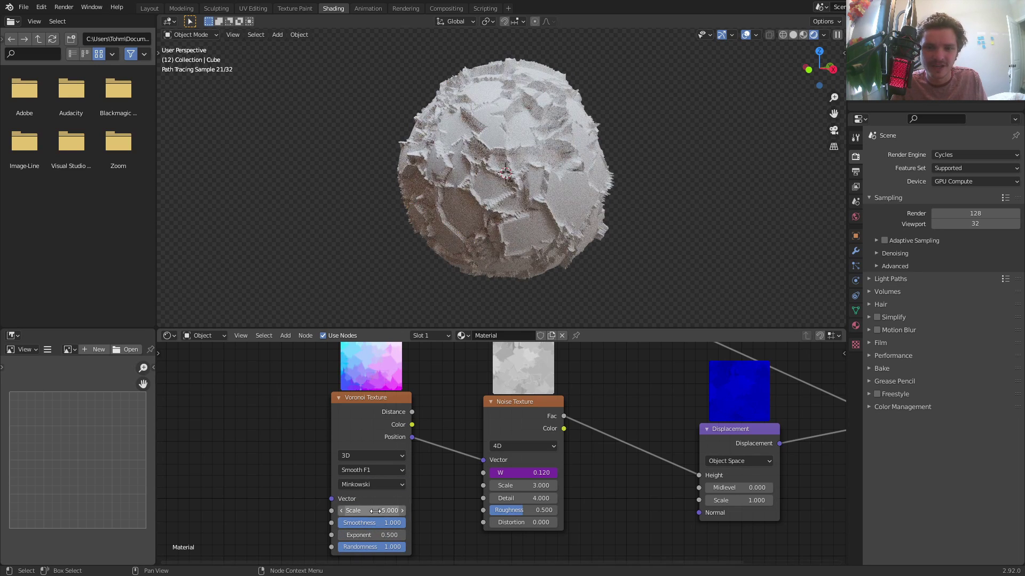
pyautogui.click(365, 485)
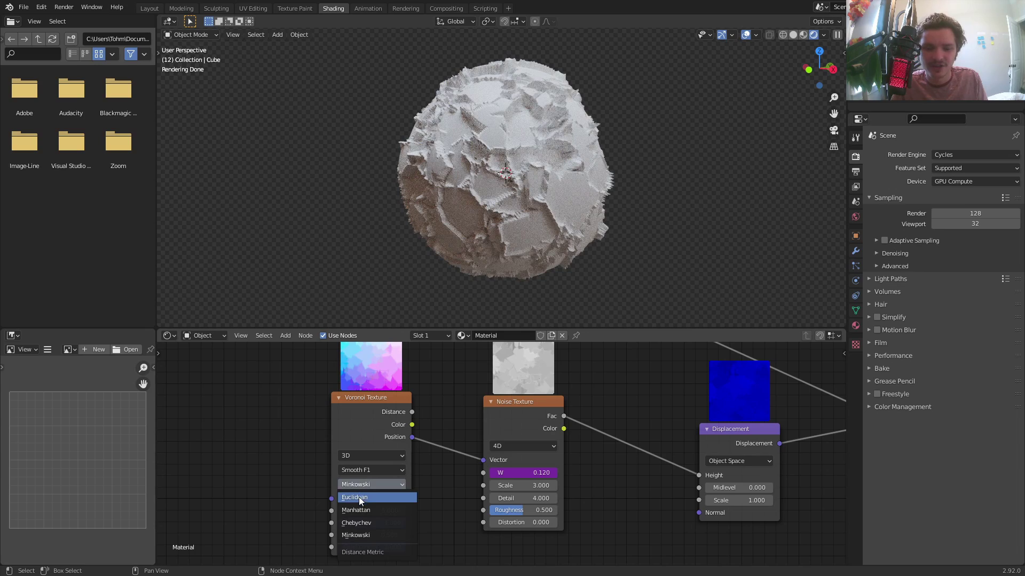
pyautogui.click(359, 497)
# Step: Switch the Voronoi Texture to 4D and play the animation briefly to check the effect
pyautogui.click(351, 458)
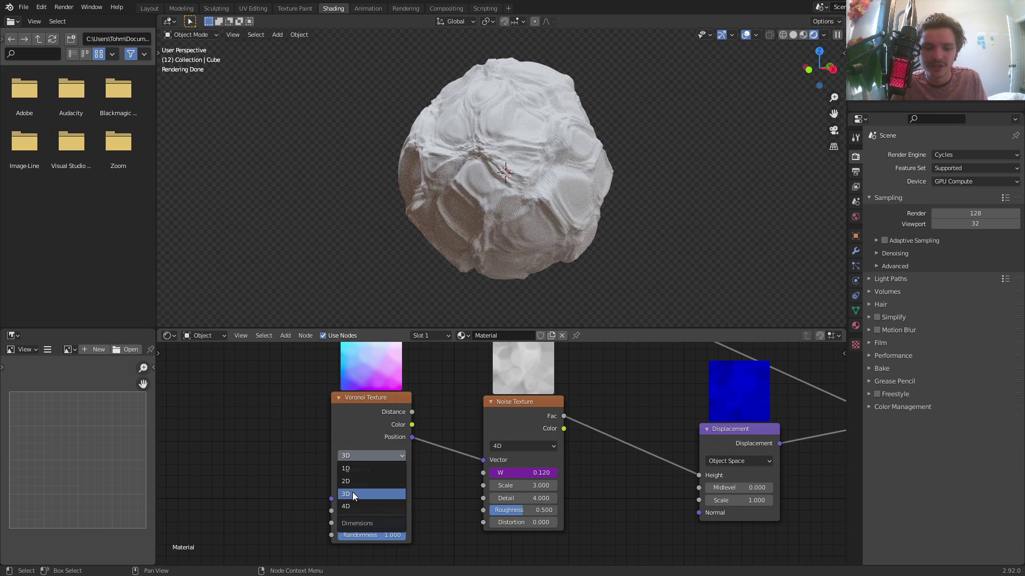
pyautogui.click(354, 506)
pyautogui.moveTo(370, 524)
pyautogui.mouseDown()
pyautogui.moveTo(384, 523)
pyautogui.moveTo(373, 524)
pyautogui.mouseUp()
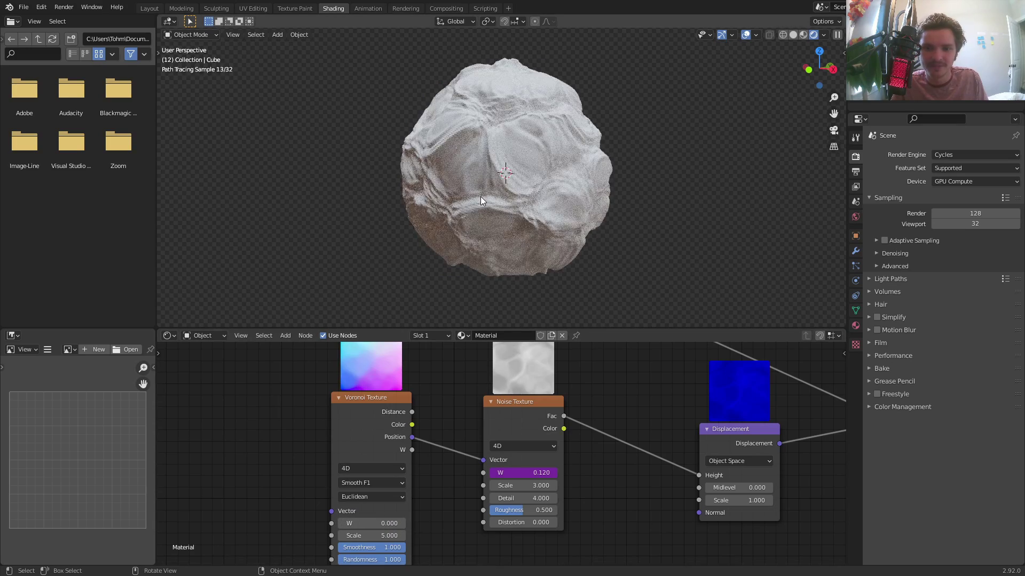
pyautogui.press('space')
pyautogui.press('space')
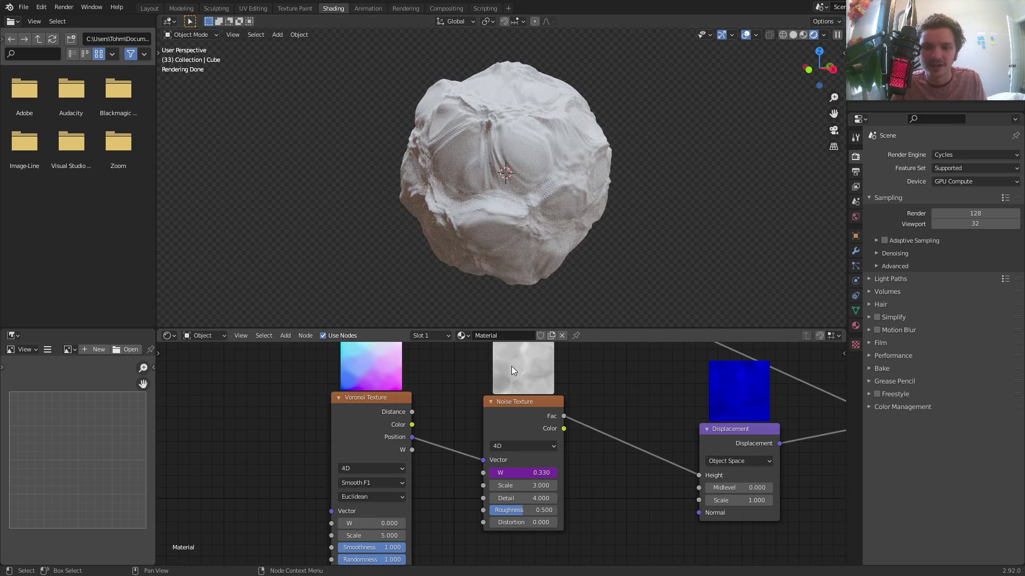
# Step: Add a Wave Texture beside the Voronoi Texture, and reposition the Voronoi and Noise Texture nodes to free space before the Displacement node
pyautogui.hotkey('shift', 'a')
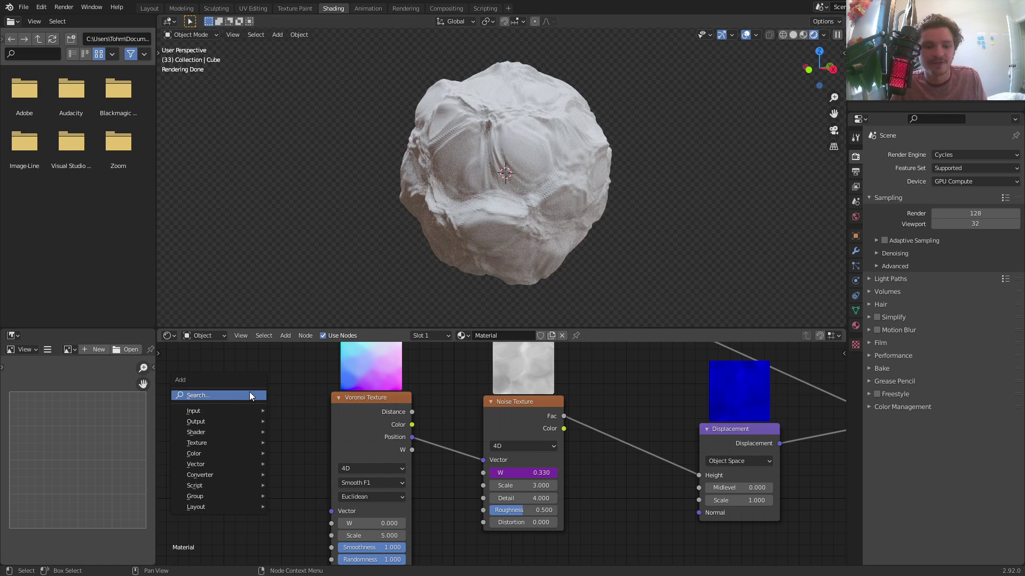
pyautogui.click(248, 392)
pyautogui.write('wave')
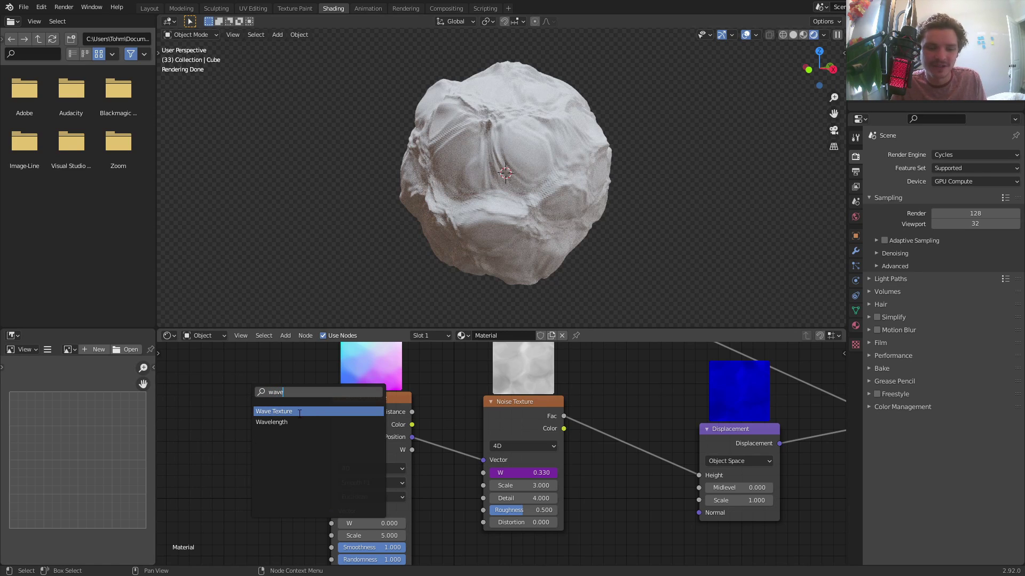
pyautogui.click(300, 412)
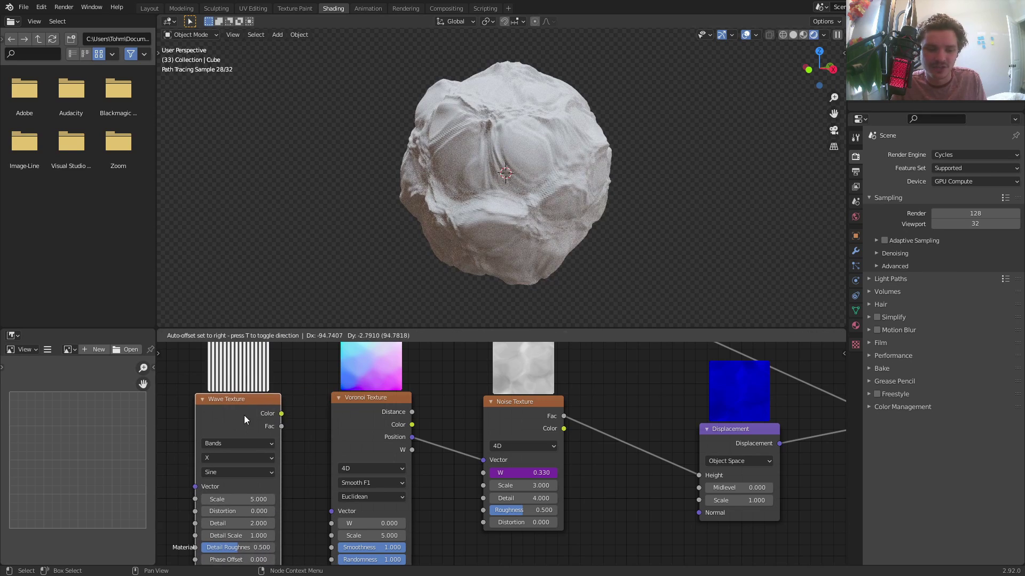
pyautogui.click(348, 421)
pyautogui.moveTo(529, 413); pyautogui.dragTo(453, 450)
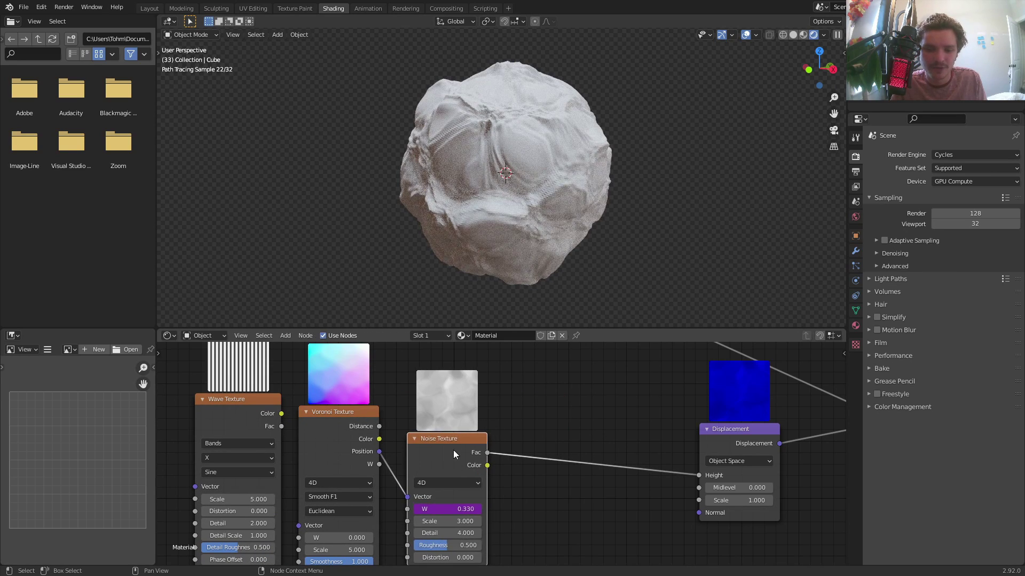
# Step: Insert a MixRGB node on the link between the Noise Texture and the Displacement node
pyautogui.hotkey('shift', 'a')
pyautogui.click(558, 414)
pyautogui.write('mix')
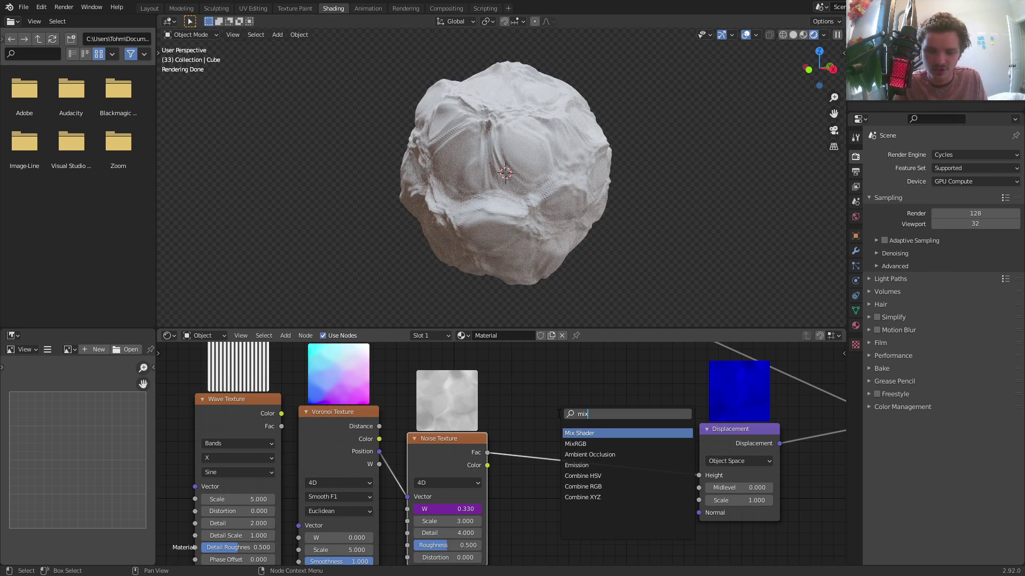
pyautogui.press('Return')
pyautogui.click(558, 414)
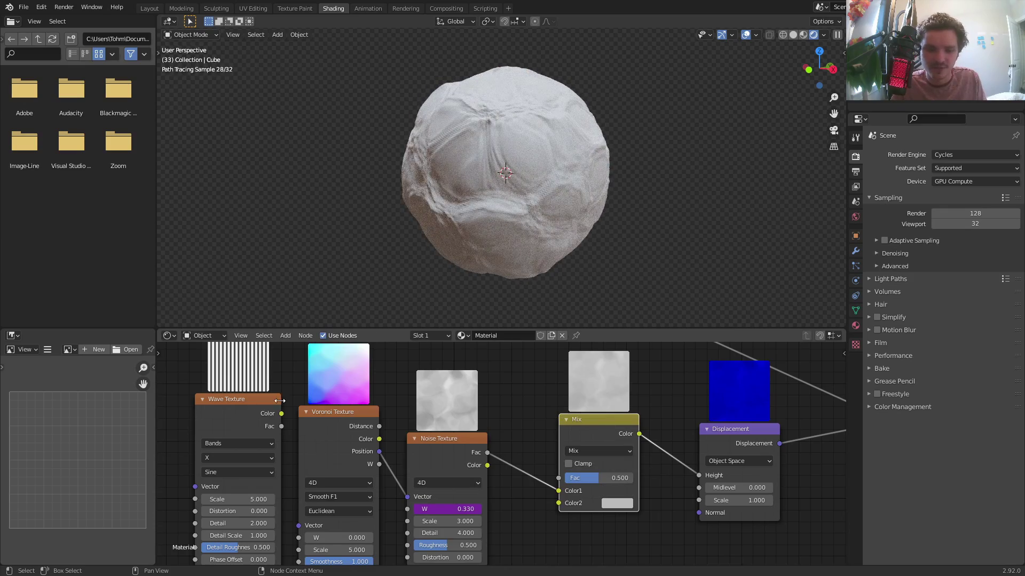
# Step: Feed the Wave Texture's Color into the Mix node's Color2 at a factor of 0.1, and set the wave's Distortion to 18.6
pyautogui.moveTo(281, 413); pyautogui.dragTo(571, 478)
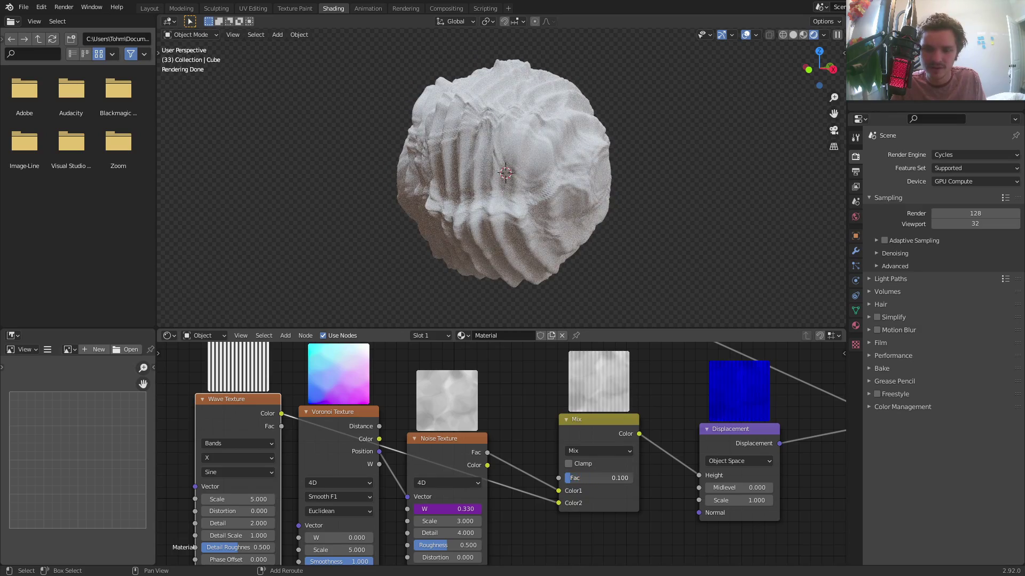
pyautogui.press('space')
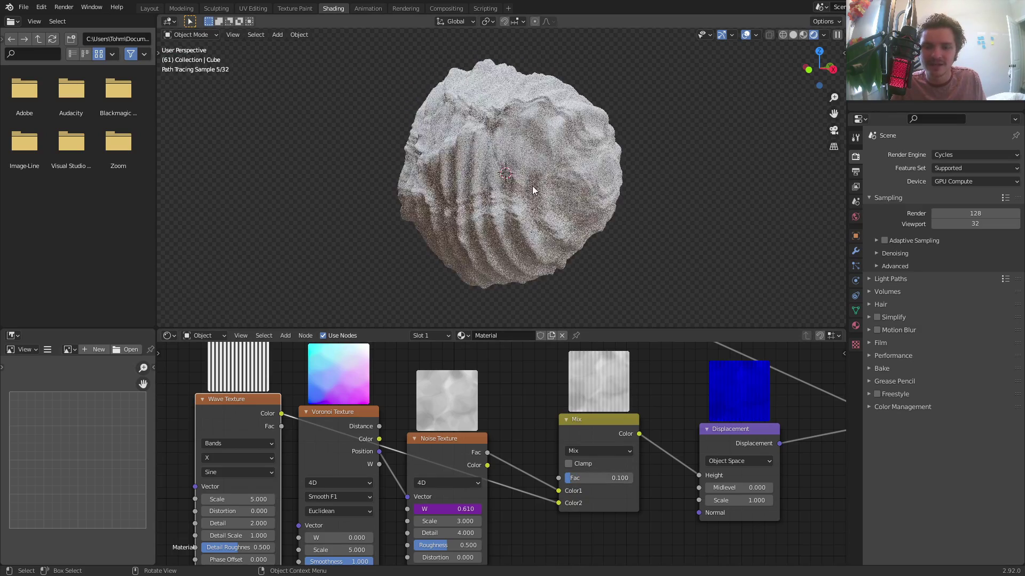
pyautogui.moveTo(231, 520); pyautogui.dragTo(337, 463, button='middle')
pyautogui.moveTo(344, 453); pyautogui.dragTo(587, 454)
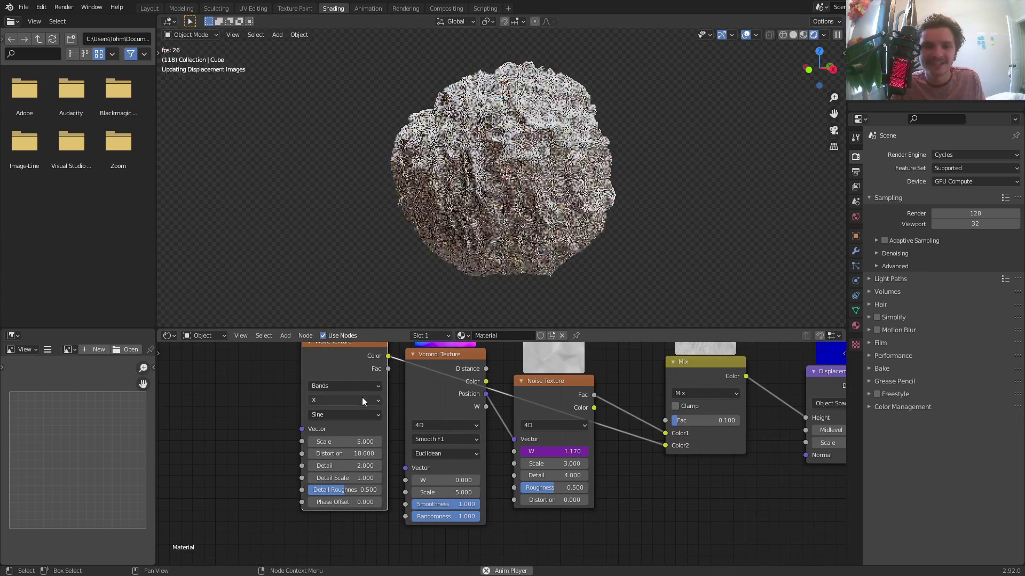
# Step: Delete the Wave Texture and remove the Mix node, keeping the Noise Texture linked to the Displacement node
pyautogui.press('x')
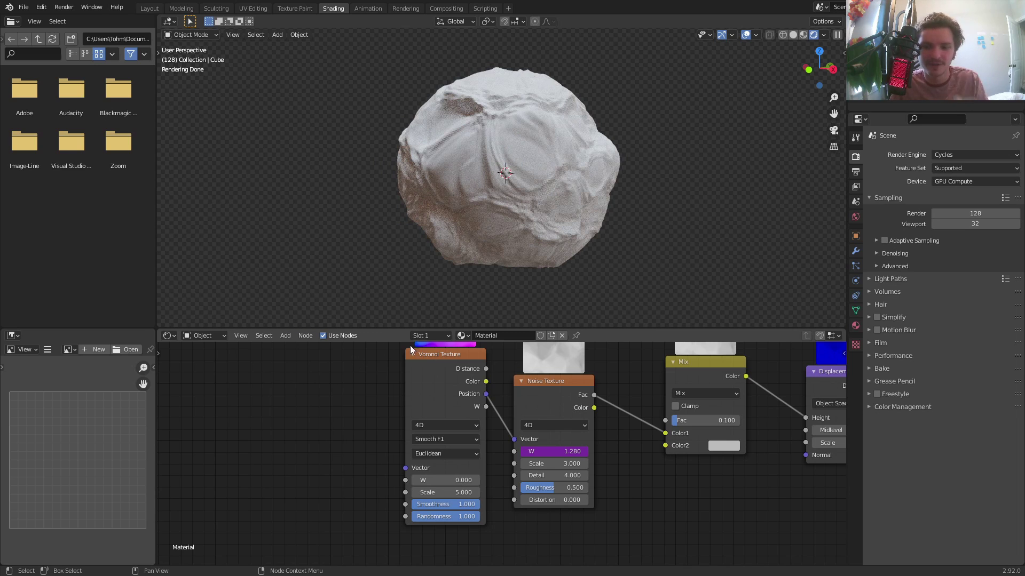
pyautogui.click(706, 367)
pyautogui.hotkey('ctrl', 'x')
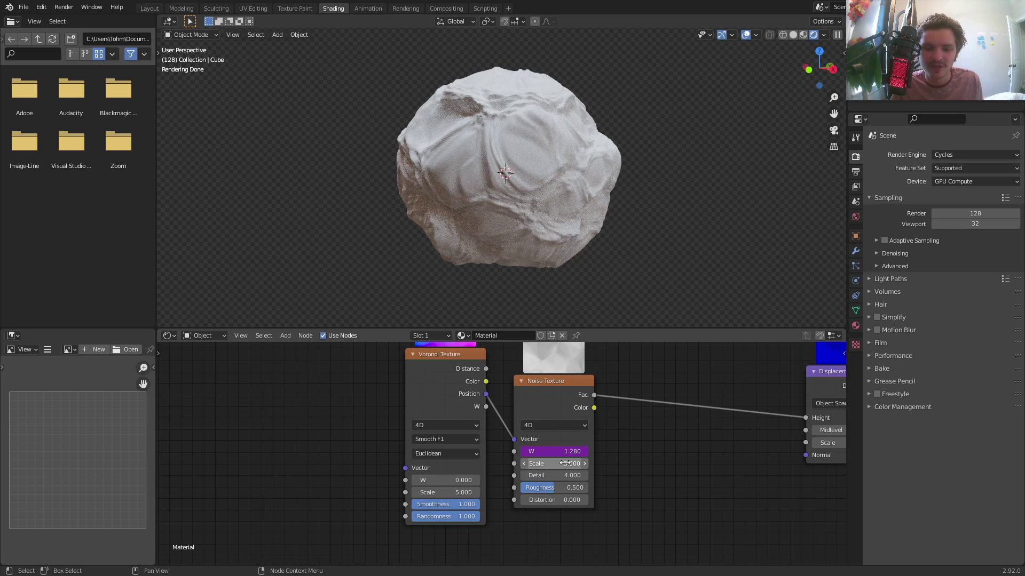
# Step: Try a higher Scale on the Voronoi Texture, and return it to 5
pyautogui.moveTo(463, 492); pyautogui.dragTo(461, 492)
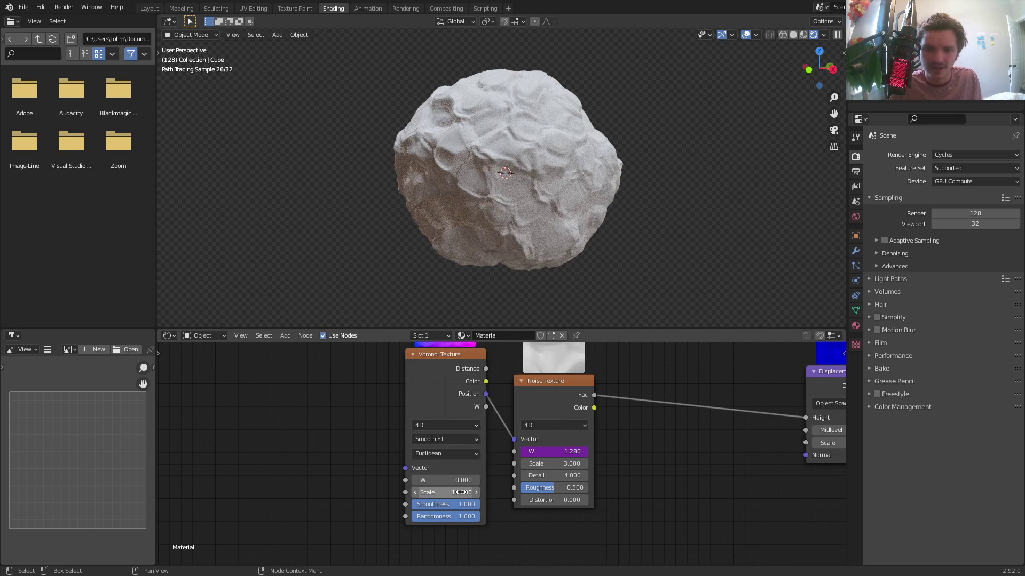
pyautogui.click(461, 492)
pyautogui.write('10.0')
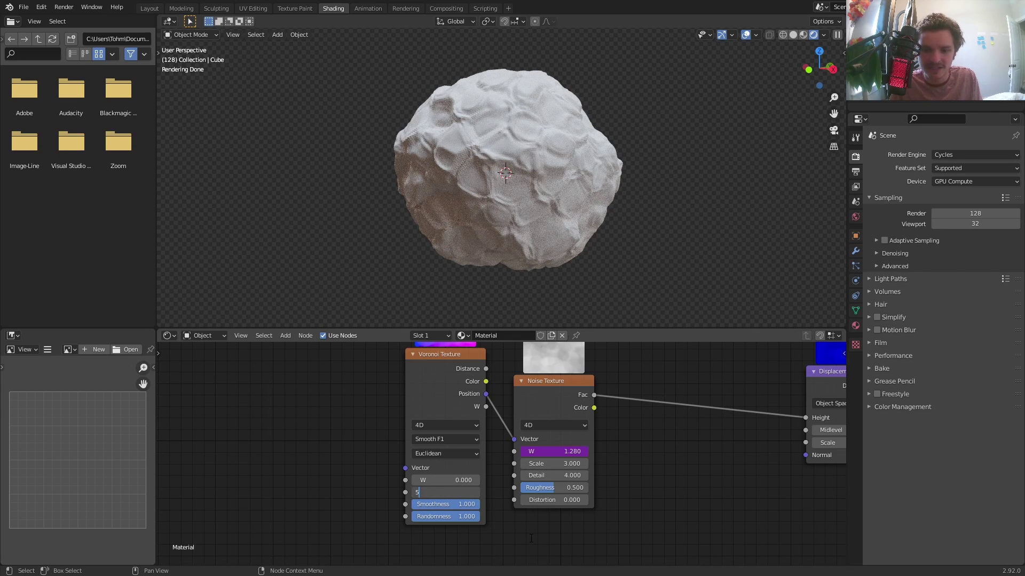
pyautogui.press('Return')
# Step: Set the Noise Texture's Detail to 8 and its Scale to 3.59
pyautogui.click(566, 476)
pyautogui.write('8')
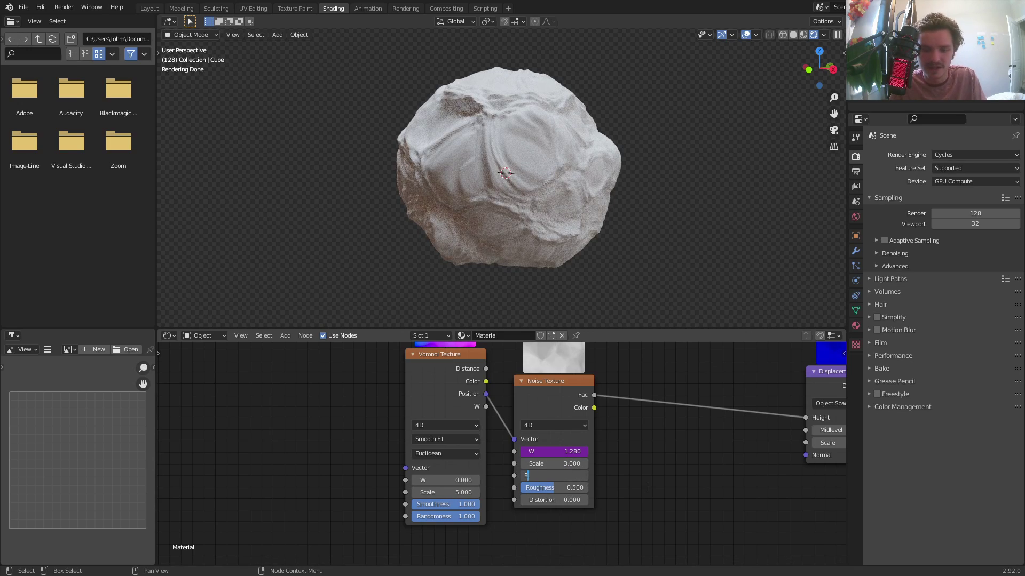
pyautogui.press('Return')
pyautogui.moveTo(555, 464); pyautogui.dragTo(565, 464)
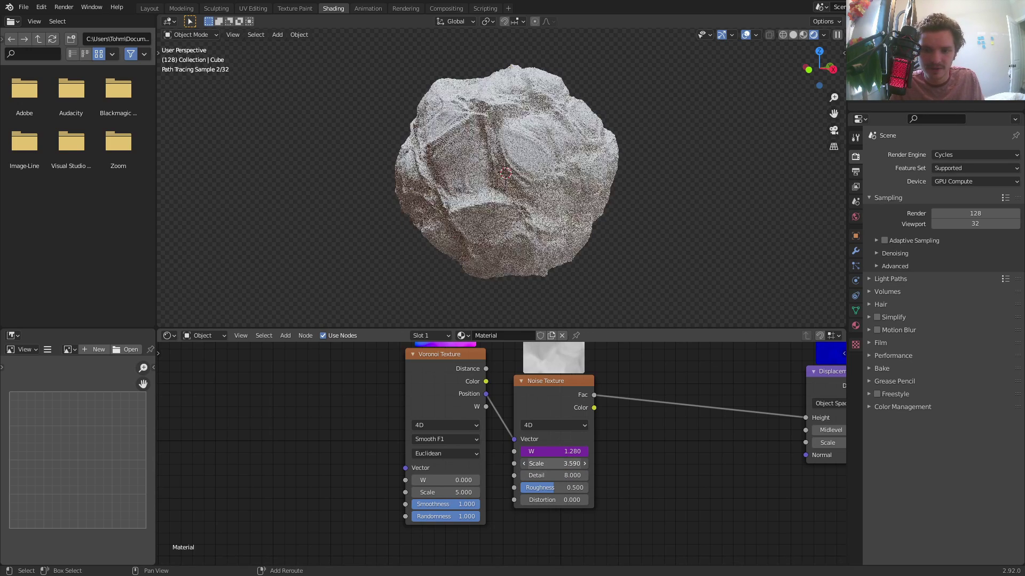
# Step: Play the animation briefly to check how the displaced surface moves
pyautogui.moveTo(699, 437); pyautogui.dragTo(418, 423, button='middle')
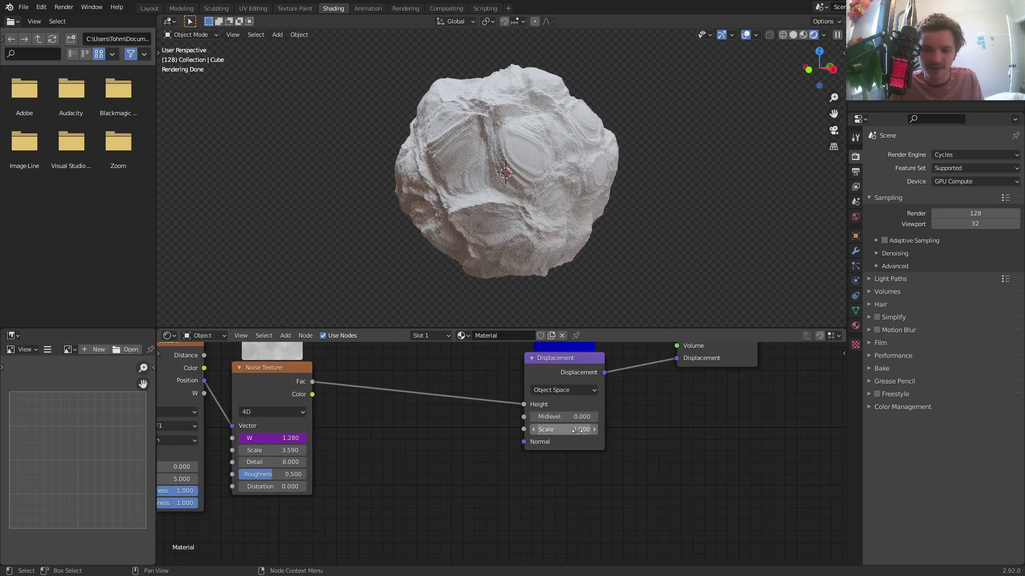
pyautogui.moveTo(579, 429)
pyautogui.mouseDown()
pyautogui.moveTo(560, 429)
pyautogui.moveTo(579, 429)
pyautogui.mouseUp()
pyautogui.press('space')
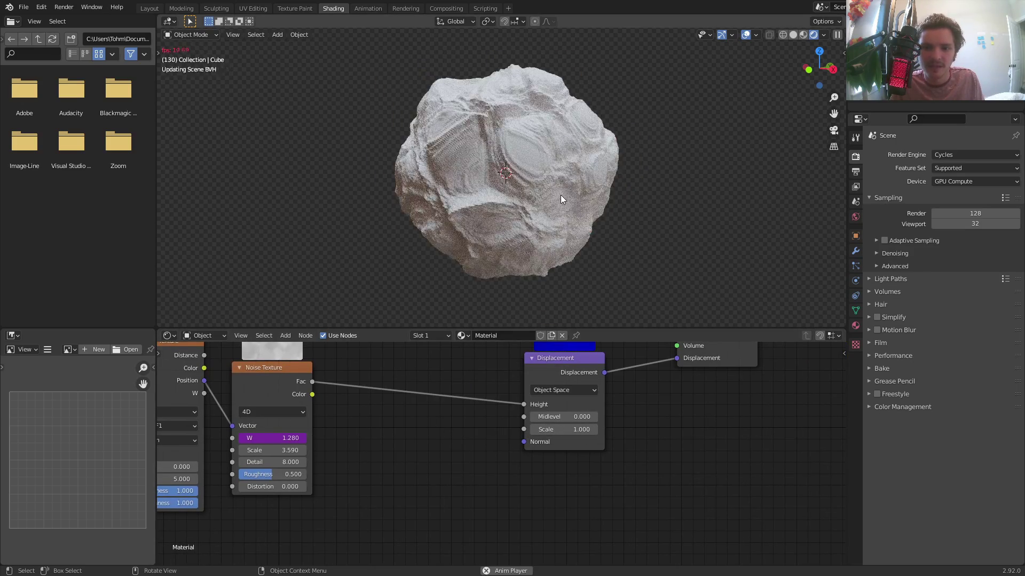
pyautogui.press('space')
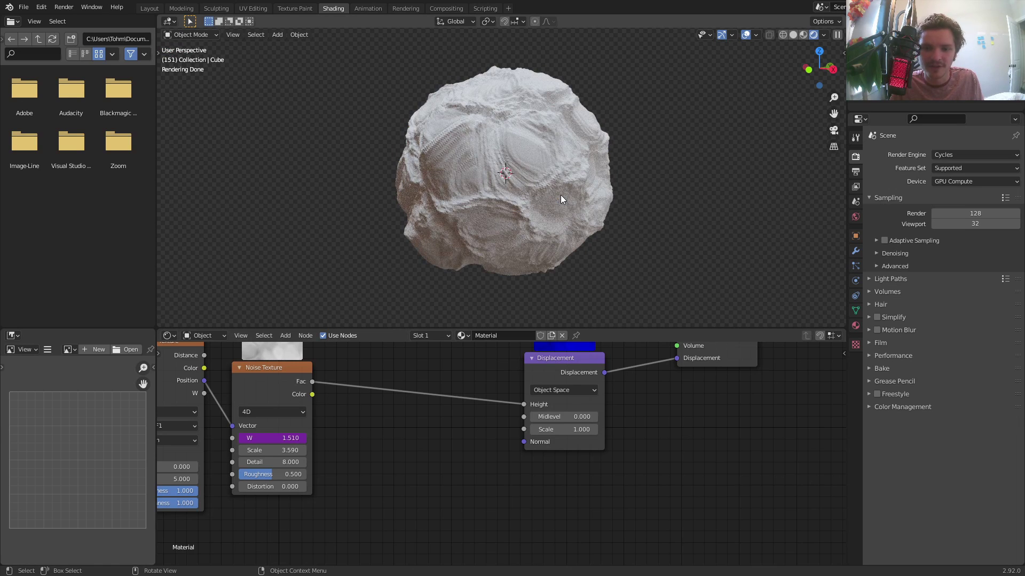
# Step: Move the Principled BSDF node up away from the texture nodes, and show its hidden sockets
pyautogui.scroll(-5, 392, 491)
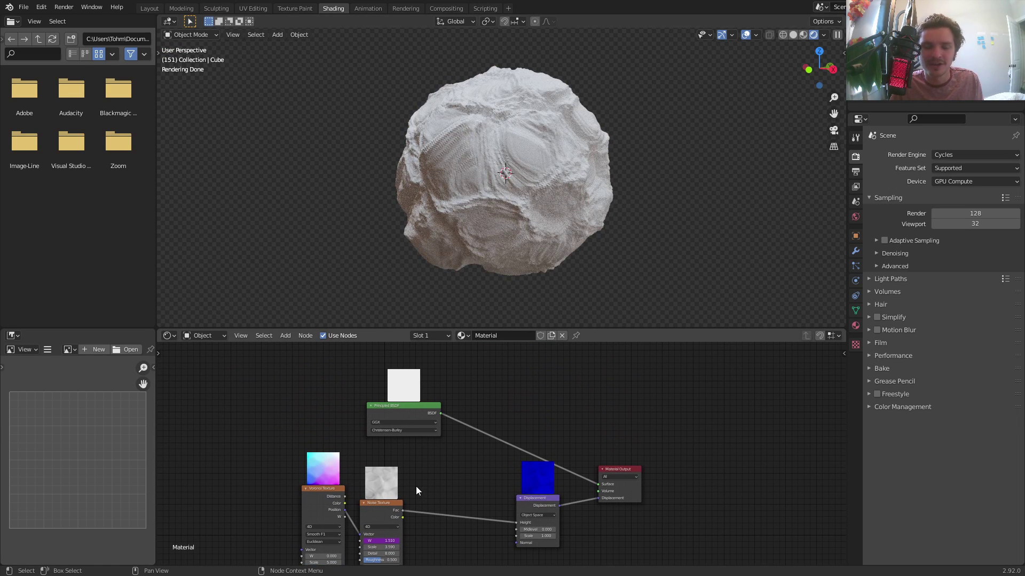
pyautogui.moveTo(416, 417); pyautogui.dragTo(436, 368)
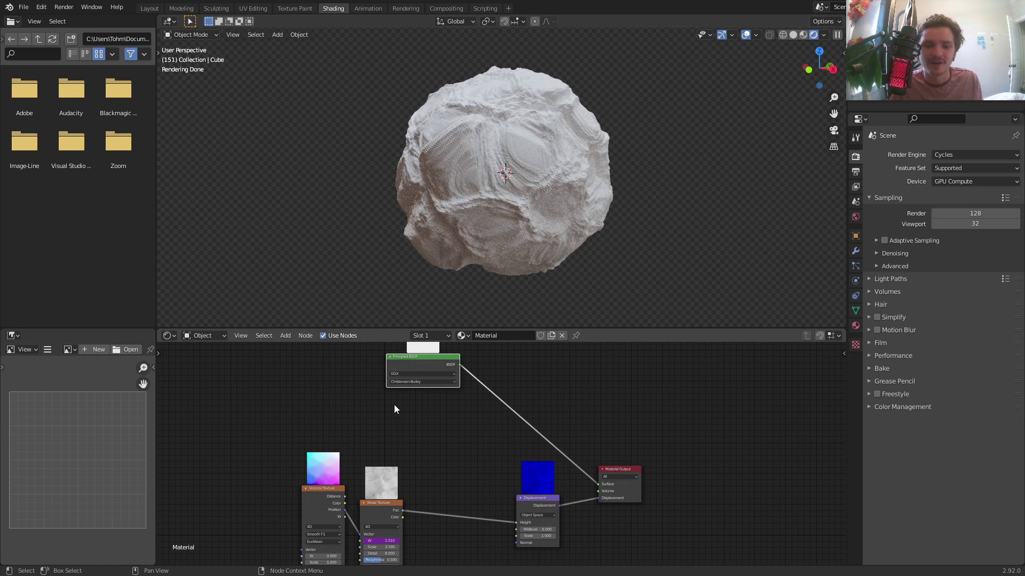
pyautogui.hotkey('ctrl', 'h')
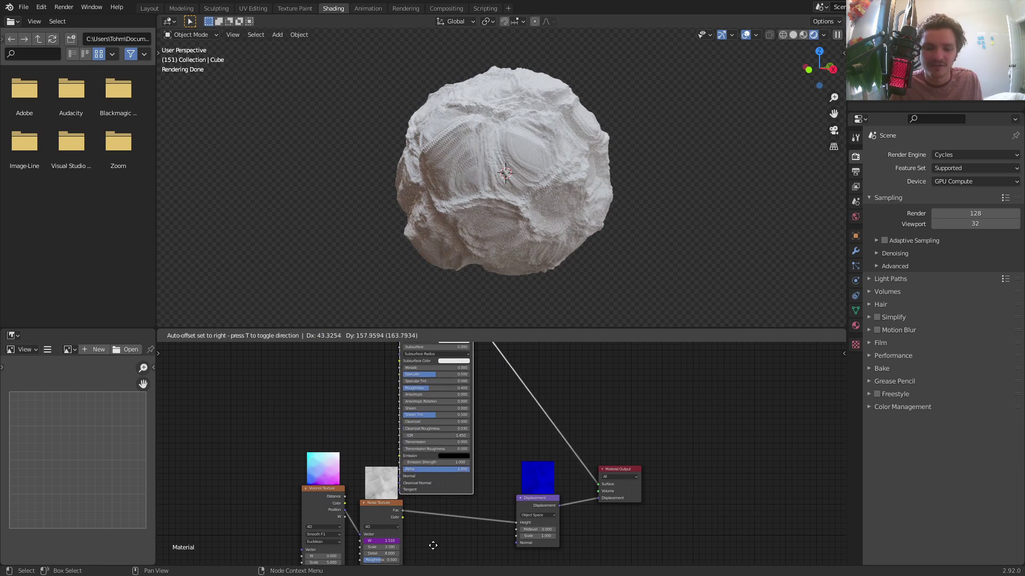
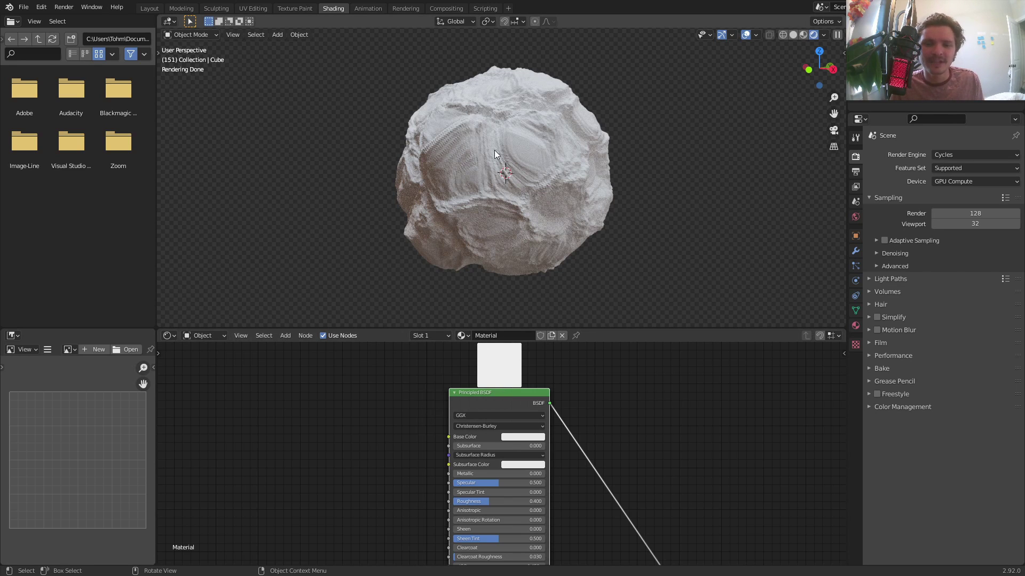
# Step: Add an Ambient Occlusion node ahead of the Principled BSDF
pyautogui.moveTo(316, 487); pyautogui.dragTo(418, 470, button='middle')
pyautogui.hotkey('shift', 'a')
pyautogui.click(341, 405)
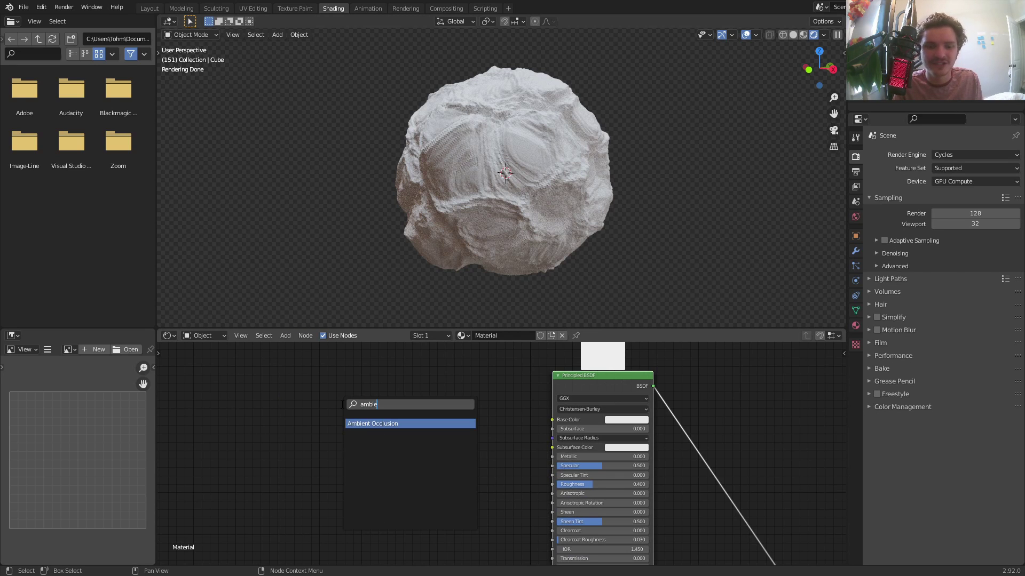
pyautogui.write('ambien')
pyautogui.press('Return')
pyautogui.click(303, 406)
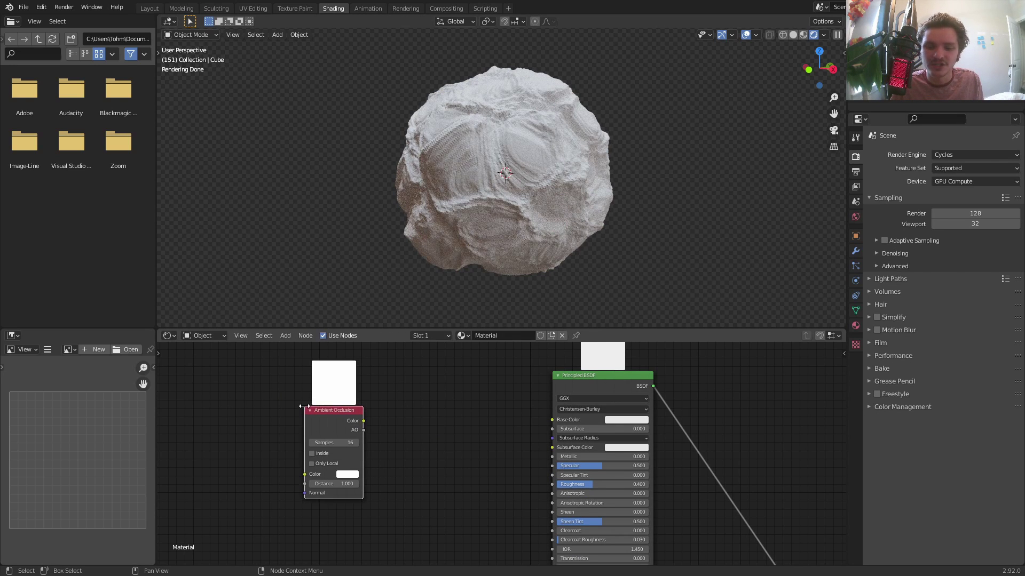
# Step: Try an orange Base Color on the Principled BSDF, and undo it
pyautogui.click(611, 421)
pyautogui.click(629, 355)
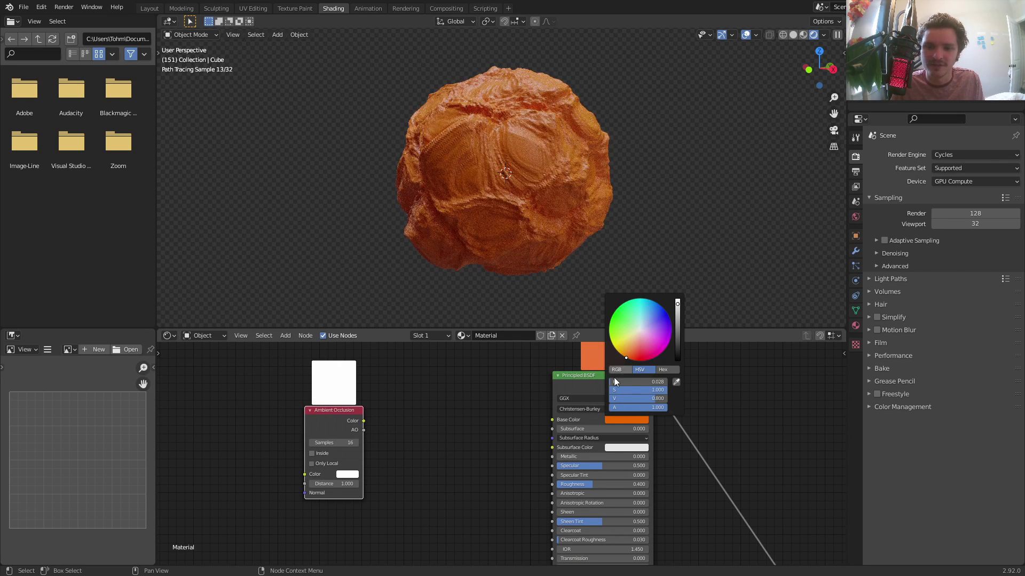
pyautogui.hotkey('ctrl', 'z')
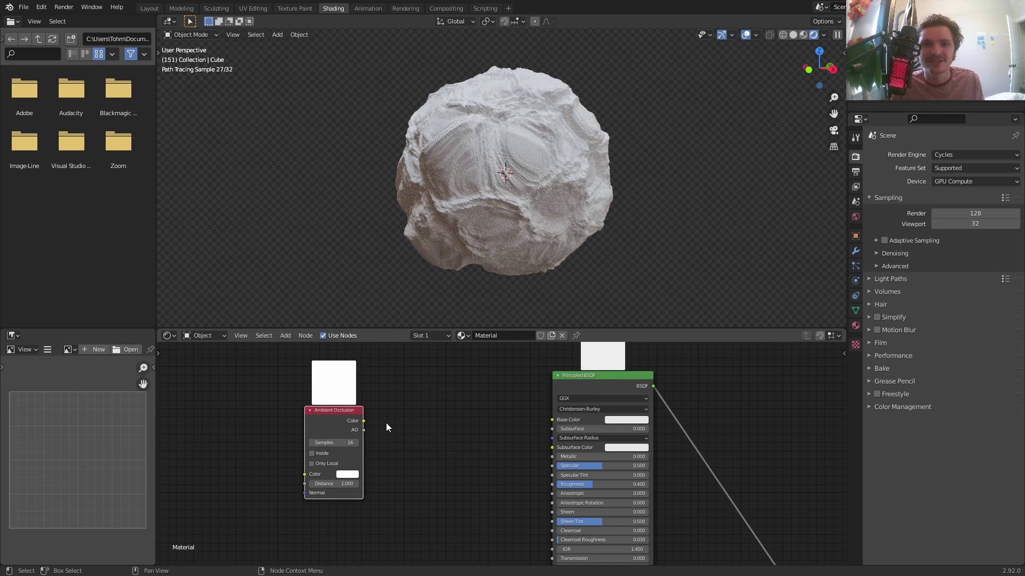
# Step: Preview the Ambient Occlusion node's output on the model, and move the node farther from the Principled BSDF
pyautogui.keyDown('ctrl'); pyautogui.keyDown('shift'); pyautogui.click(338, 414); pyautogui.keyUp('shift'); pyautogui.keyUp('ctrl')
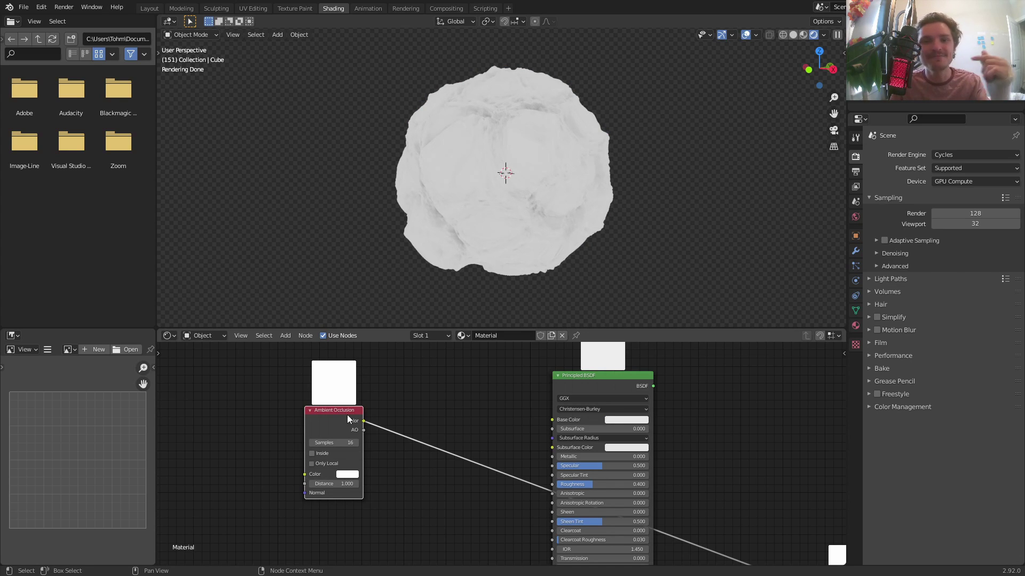
pyautogui.moveTo(331, 418); pyautogui.dragTo(231, 418)
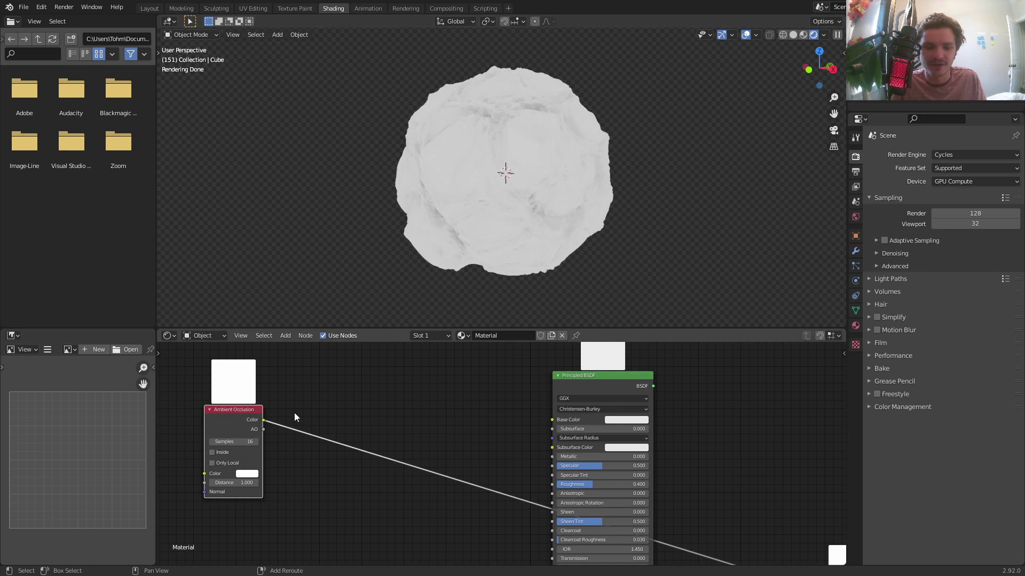
# Step: Insert a ColorRamp after the Ambient Occlusion node, set its black stop's position to 0.868, and play the animation to check the contrast
pyautogui.hotkey('shift', 'a')
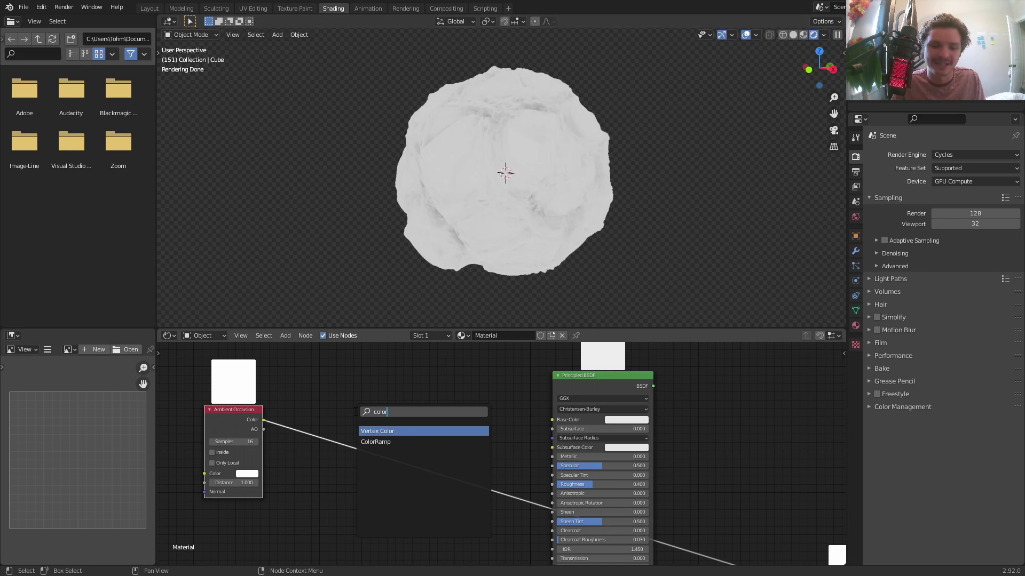
pyautogui.press('Down')
pyautogui.press('Return')
pyautogui.scroll(2, 327, 476)
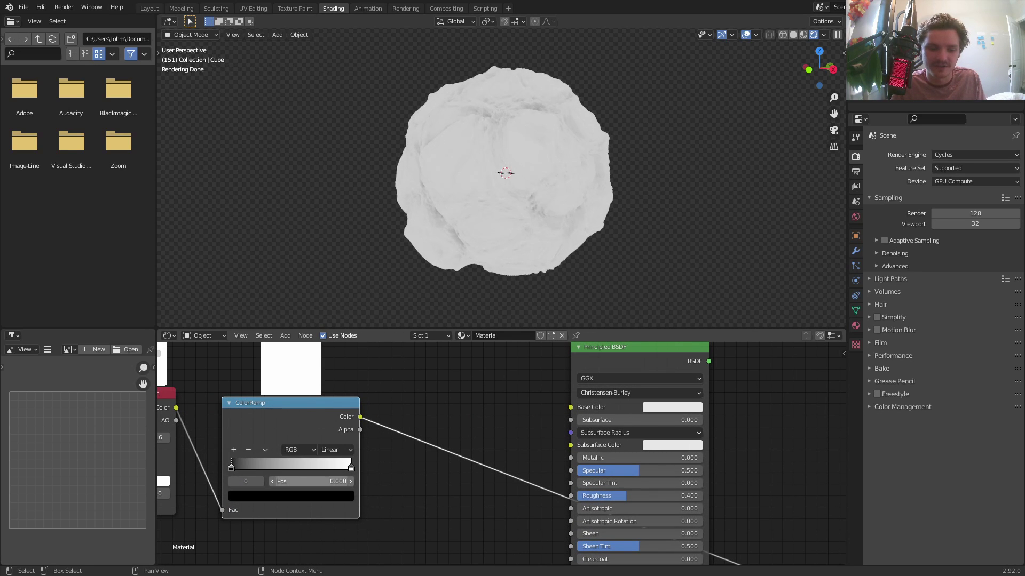
pyautogui.moveTo(312, 482); pyautogui.dragTo(396, 482)
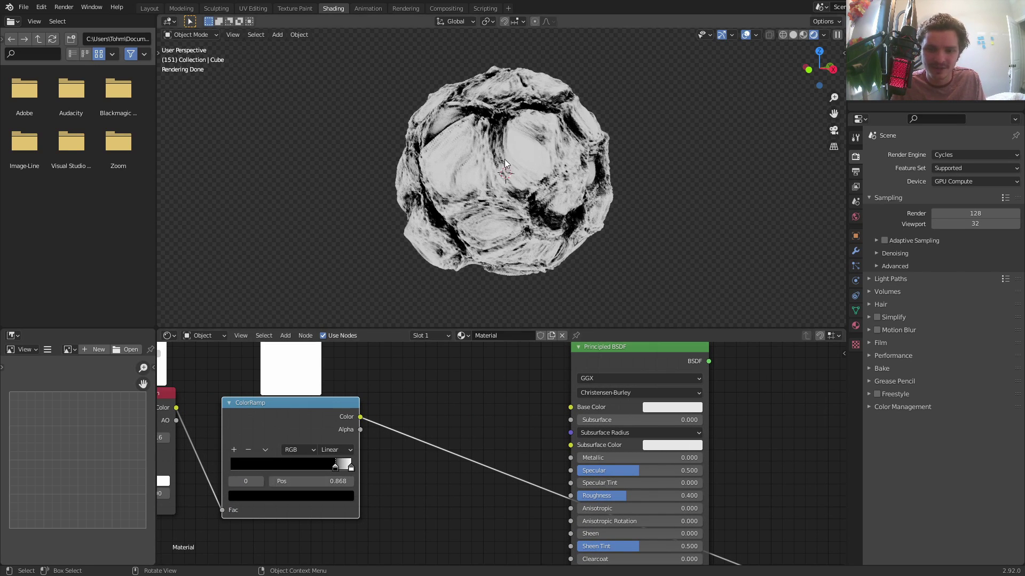
pyautogui.press('space')
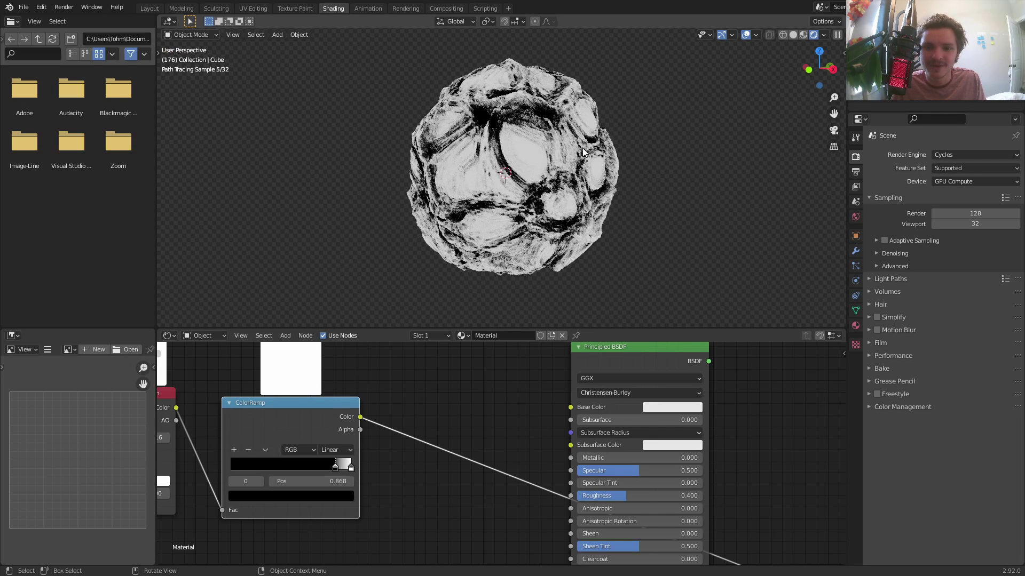
pyautogui.press('space')
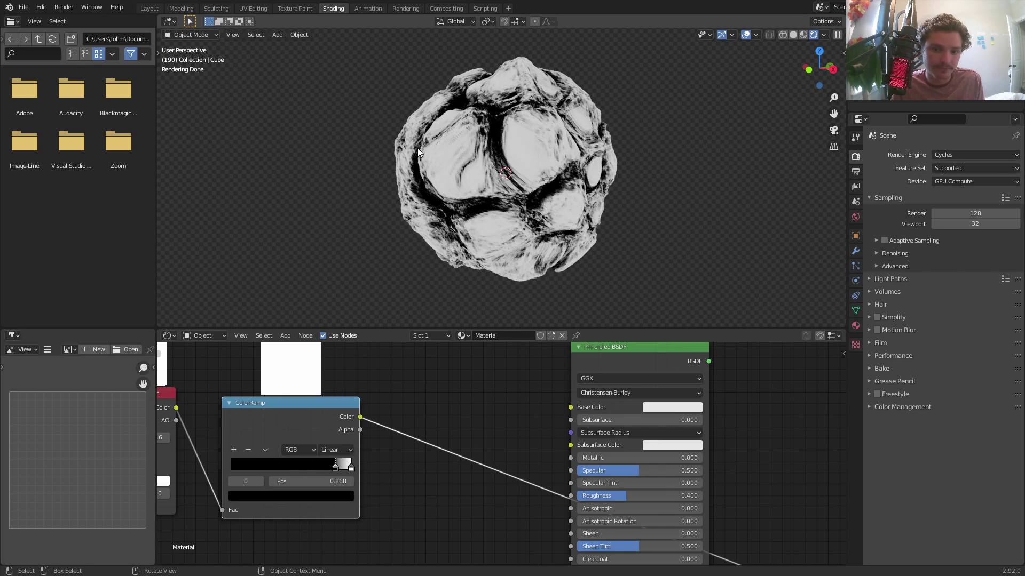
# Step: Preview the Principled BSDF on the model again, try the ColorRamp's color as its Base Color, and undo that link
pyautogui.moveTo(377, 448); pyautogui.dragTo(417, 426, button='middle')
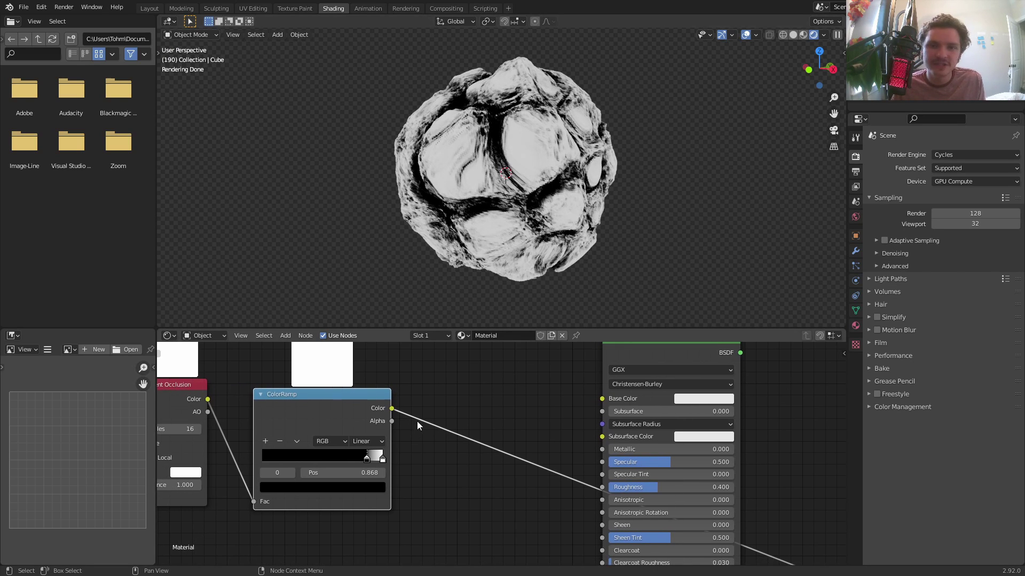
pyautogui.keyDown('ctrl'); pyautogui.keyDown('shift'); pyautogui.click(633, 353); pyautogui.keyUp('shift'); pyautogui.keyUp('ctrl')
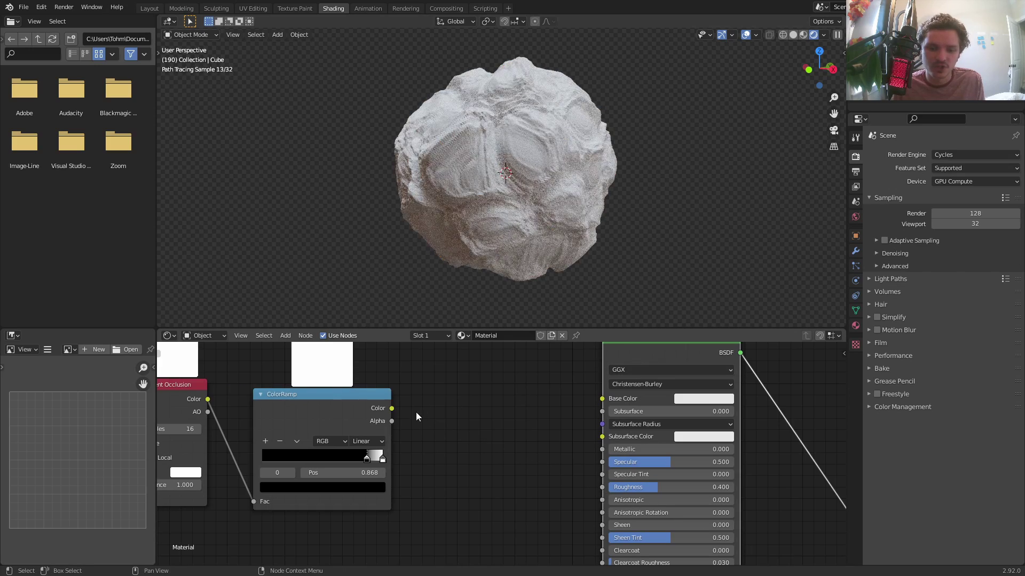
pyautogui.moveTo(392, 409); pyautogui.dragTo(617, 398)
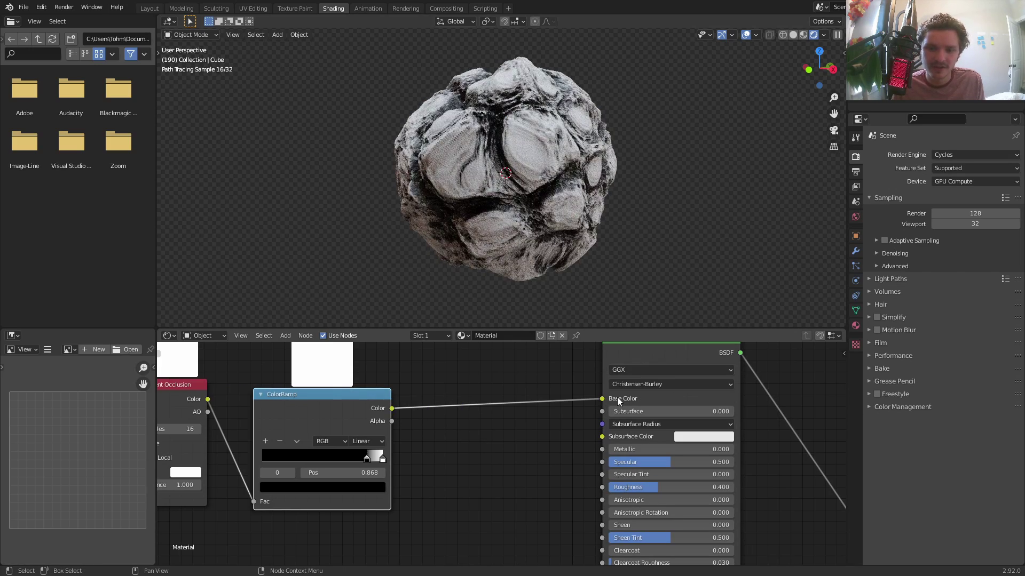
pyautogui.hotkey('ctrl', 'z')
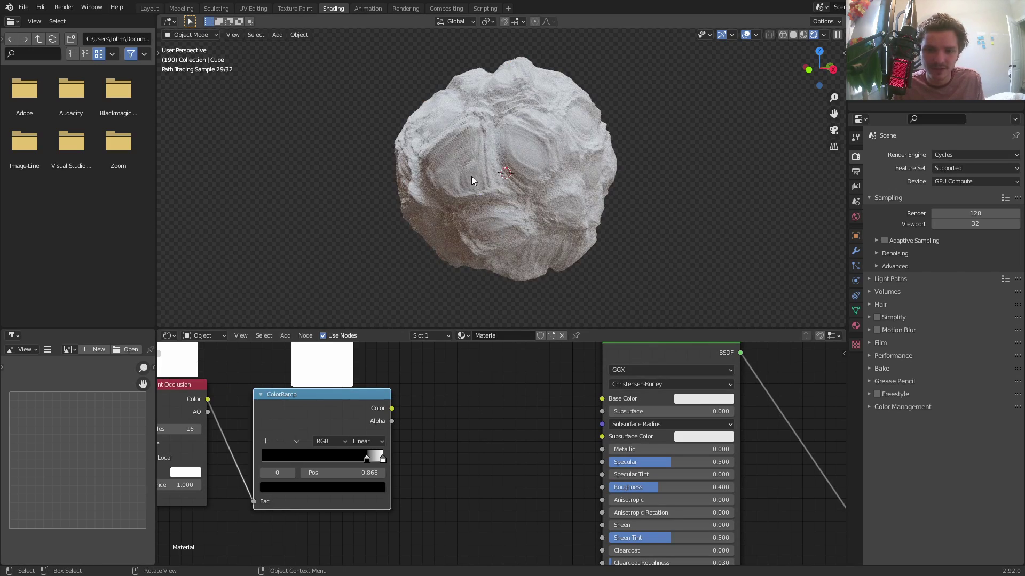
pyautogui.rightClick(472, 176)
pyautogui.click(471, 177)
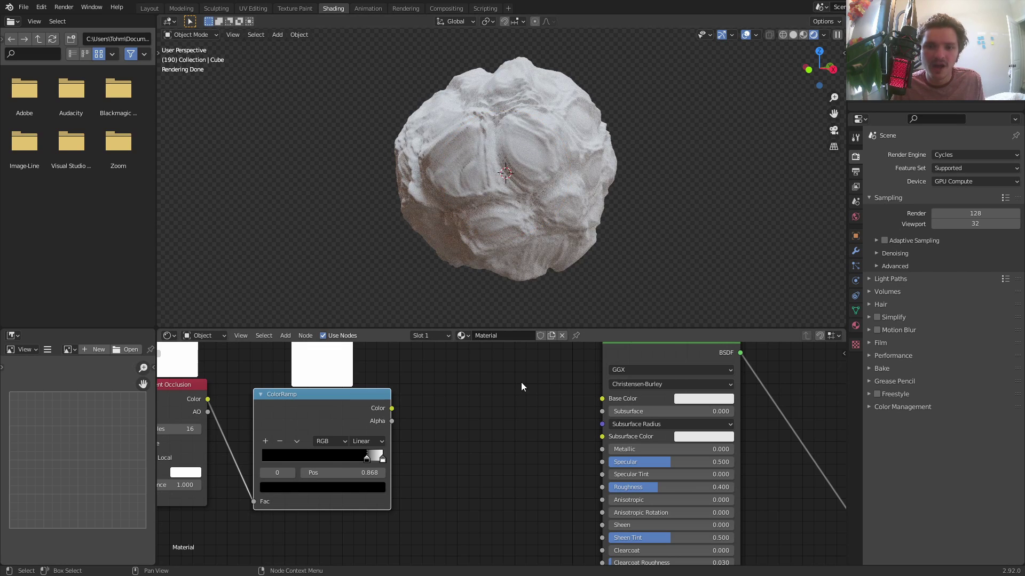
# Step: Link the ColorRamp's Color output to the Principled BSDF's Emission Strength, and set the Emission color to red
pyautogui.moveTo(439, 447); pyautogui.dragTo(453, 400, button='middle')
pyautogui.keyDown('shift'); pyautogui.scroll(-5, 463, 399); pyautogui.keyUp('shift')
pyautogui.scroll(-2, 453, 397)
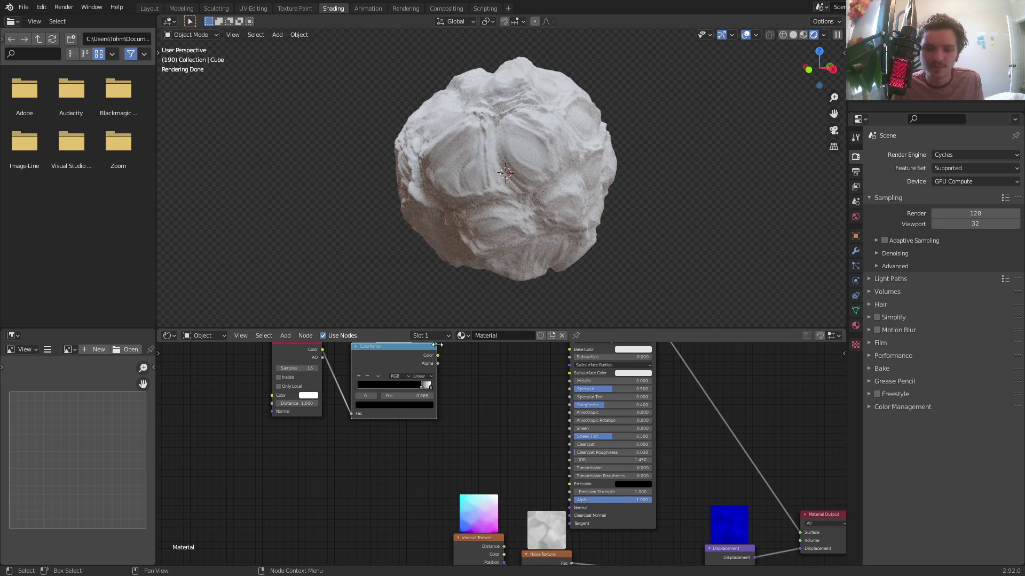
pyautogui.click(631, 484)
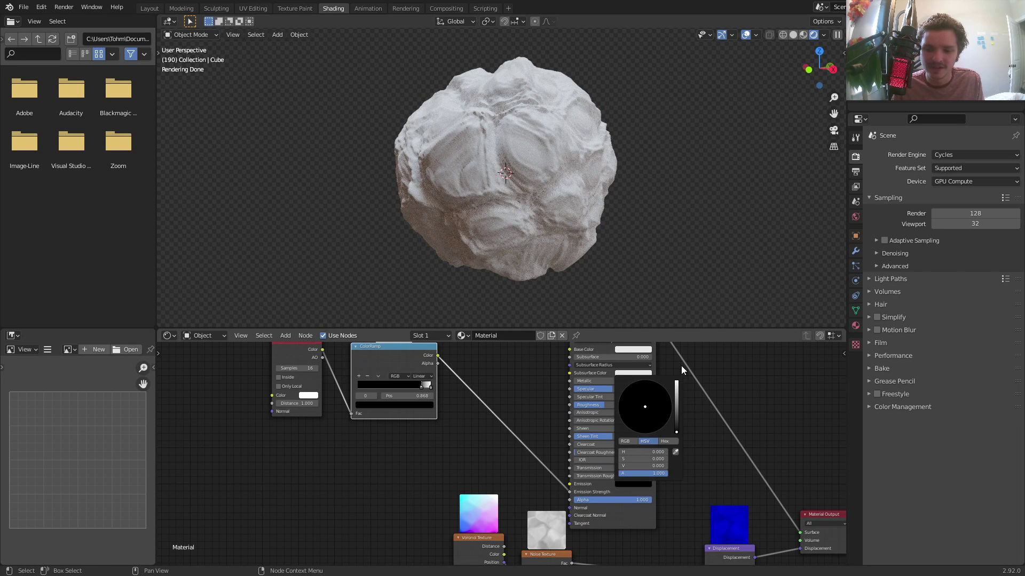
pyautogui.scroll(5, 646, 405)
pyautogui.click(642, 433)
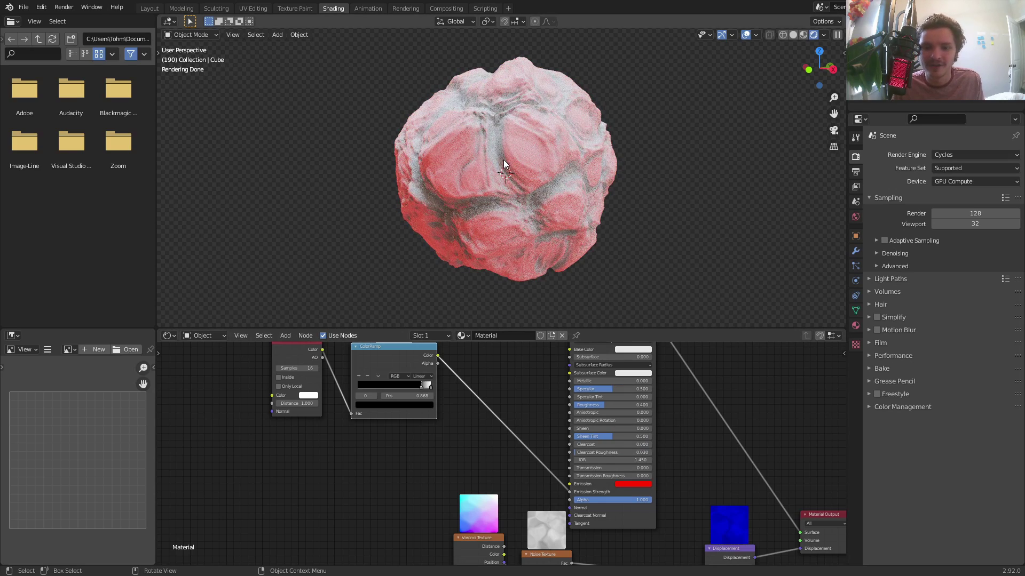
# Step: Insert an Invert node on the link between the ColorRamp and Emission Strength
pyautogui.hotkey('shift', 'a')
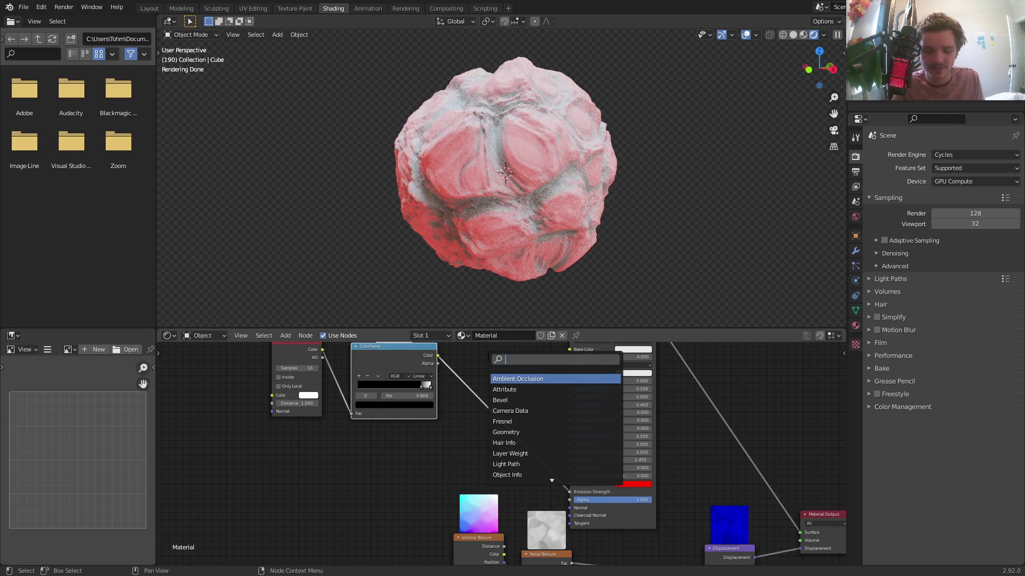
pyautogui.press('Return')
pyautogui.click(485, 380)
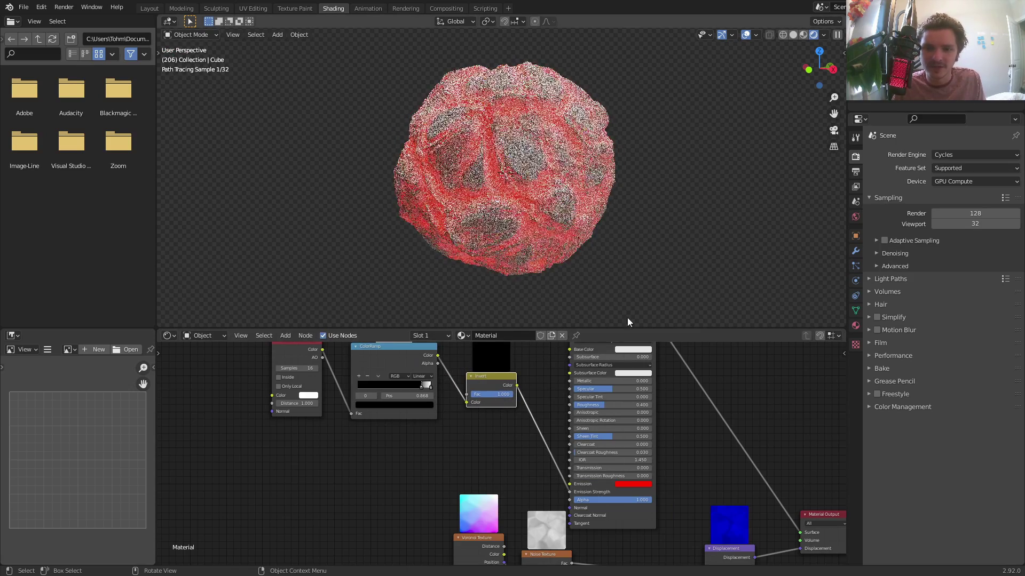
# Step: Set the Principled BSDF's Base Color to black and its Roughness to 0.182
pyautogui.scroll(2, 620, 403)
pyautogui.moveTo(620, 408); pyautogui.dragTo(587, 427, button='middle')
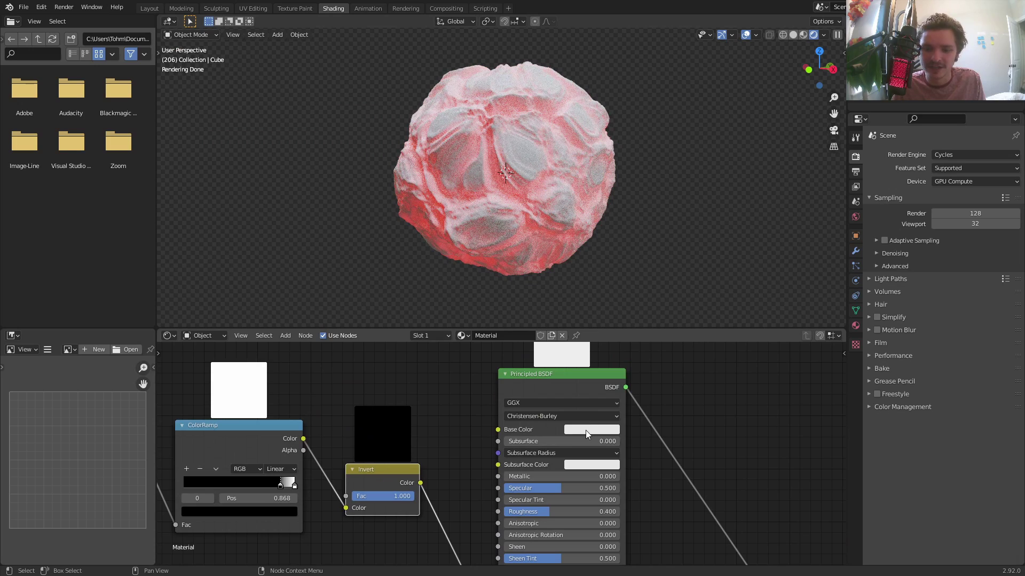
pyautogui.click(585, 430)
pyautogui.moveTo(657, 338); pyautogui.dragTo(655, 354)
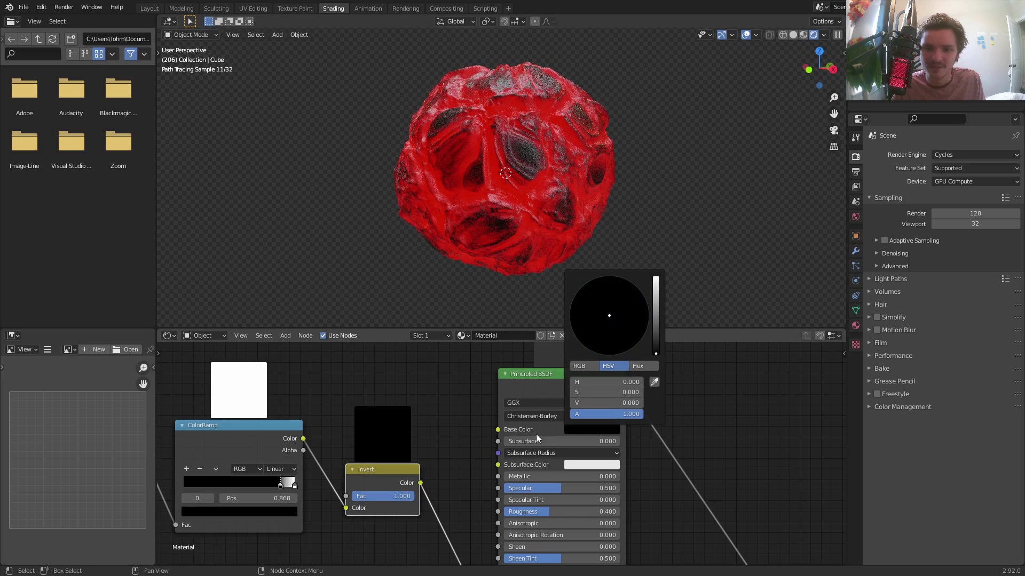
pyautogui.moveTo(548, 511); pyautogui.dragTo(526, 514)
# Step: Set the ColorRamp's black stop position to 0.672
pyautogui.moveTo(525, 514); pyautogui.dragTo(598, 457, button='middle')
pyautogui.moveTo(338, 448); pyautogui.dragTo(459, 453, button='middle')
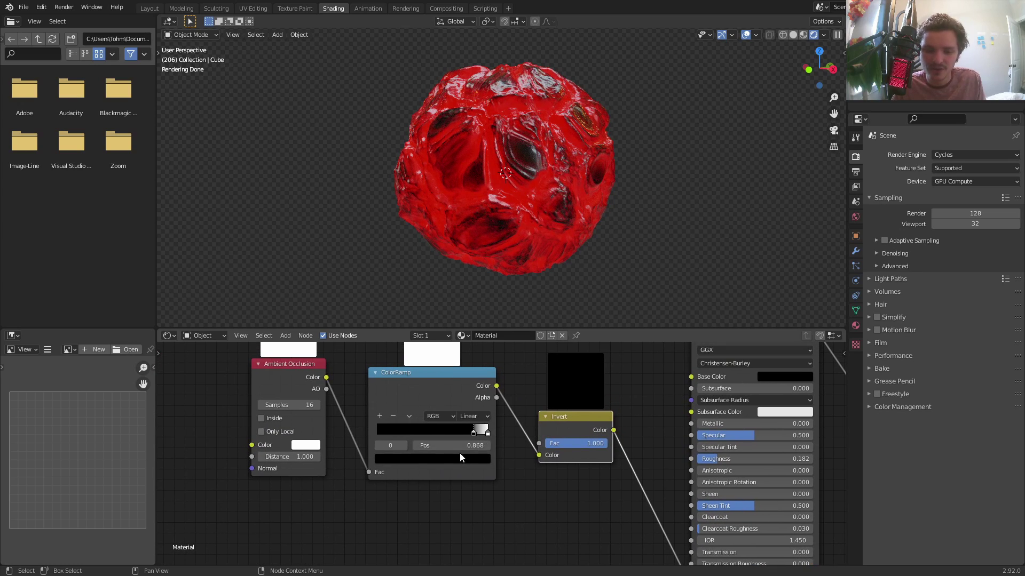
pyautogui.moveTo(473, 433); pyautogui.dragTo(441, 433)
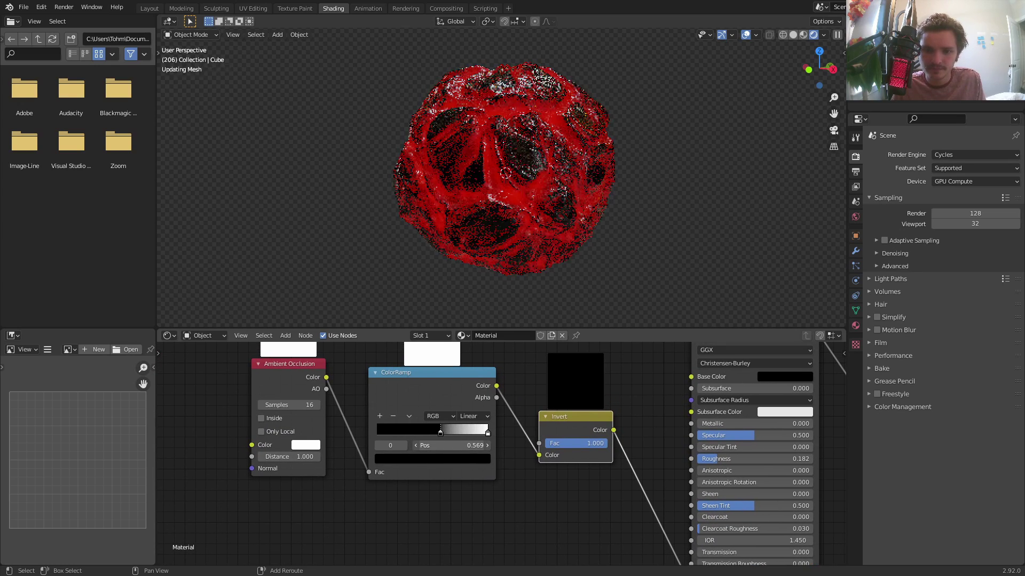
# Step: Duplicate the ColorRamp below the original, feed it from the Ambient Occlusion color, and link its Color output to Emission
pyautogui.scroll(-2, 511, 425)
pyautogui.moveTo(510, 425); pyautogui.dragTo(640, 544, button='middle')
pyautogui.scroll(2, 649, 452)
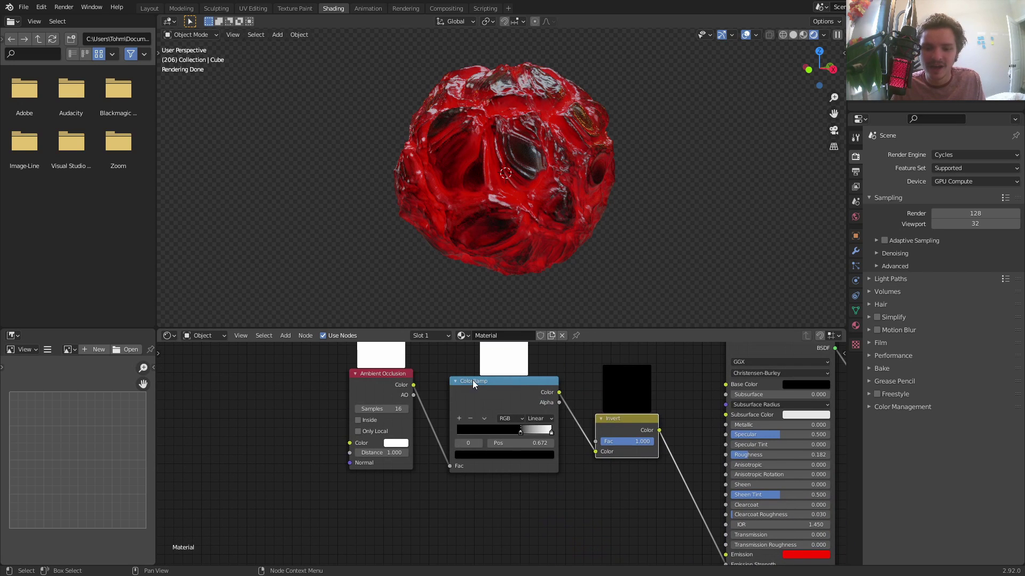
pyautogui.moveTo(475, 385); pyautogui.dragTo(474, 338)
pyautogui.hotkey('shift', 'd')
pyautogui.click(482, 470)
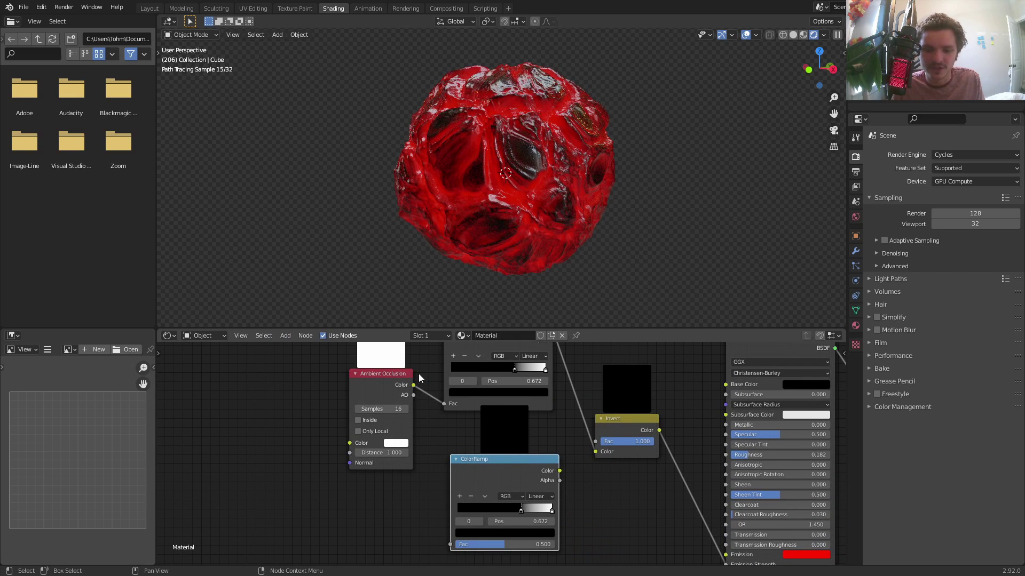
pyautogui.moveTo(408, 385); pyautogui.dragTo(451, 543)
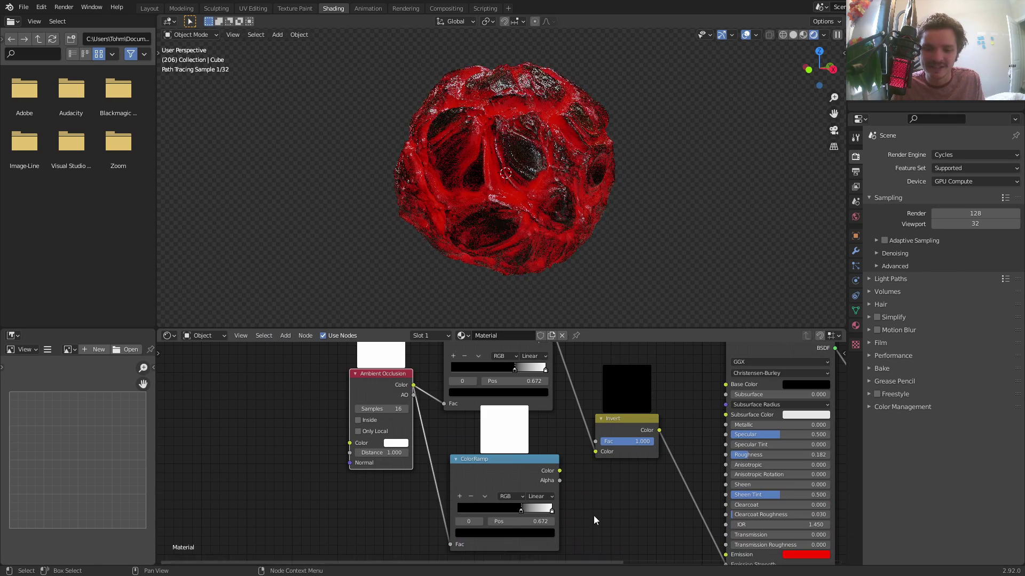
pyautogui.moveTo(593, 515); pyautogui.dragTo(484, 459, button='middle')
pyautogui.moveTo(450, 415); pyautogui.dragTo(621, 504)
# Step: Change the duplicated ColorRamp's black stop to fully bright, saturated red
pyautogui.scroll(3, 443, 491)
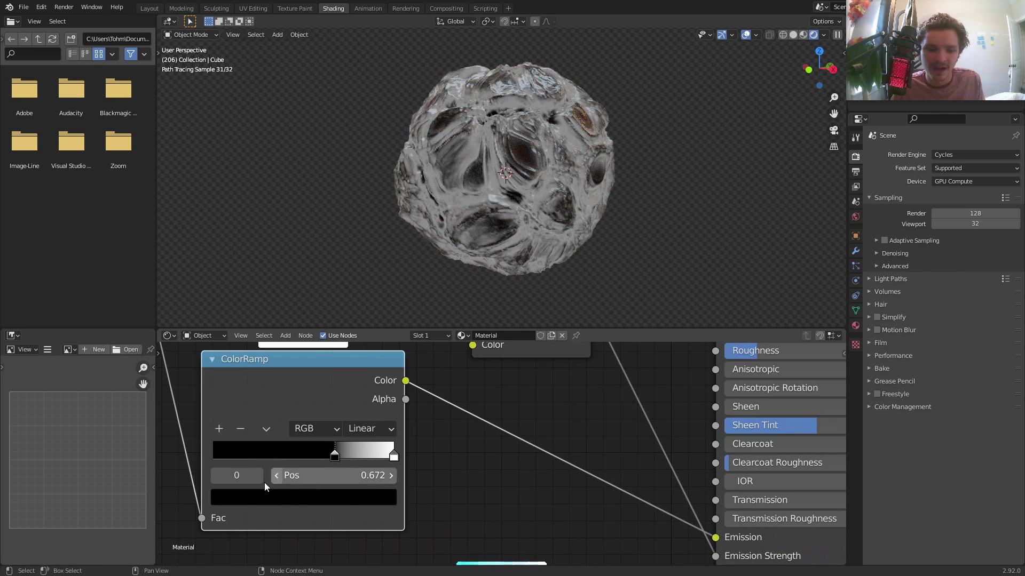
pyautogui.click(241, 497)
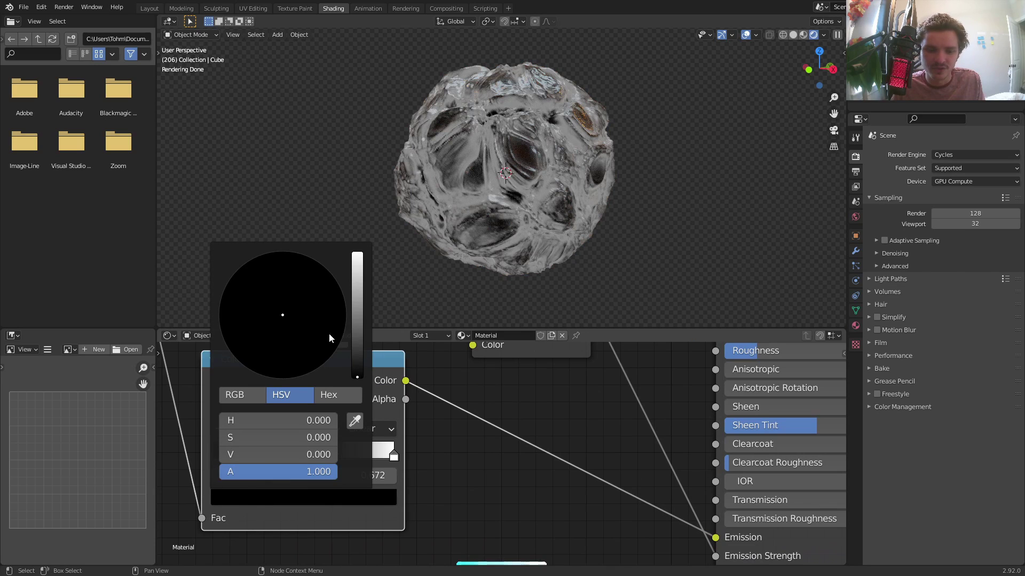
pyautogui.moveTo(365, 274); pyautogui.dragTo(357, 255)
pyautogui.click(221, 315)
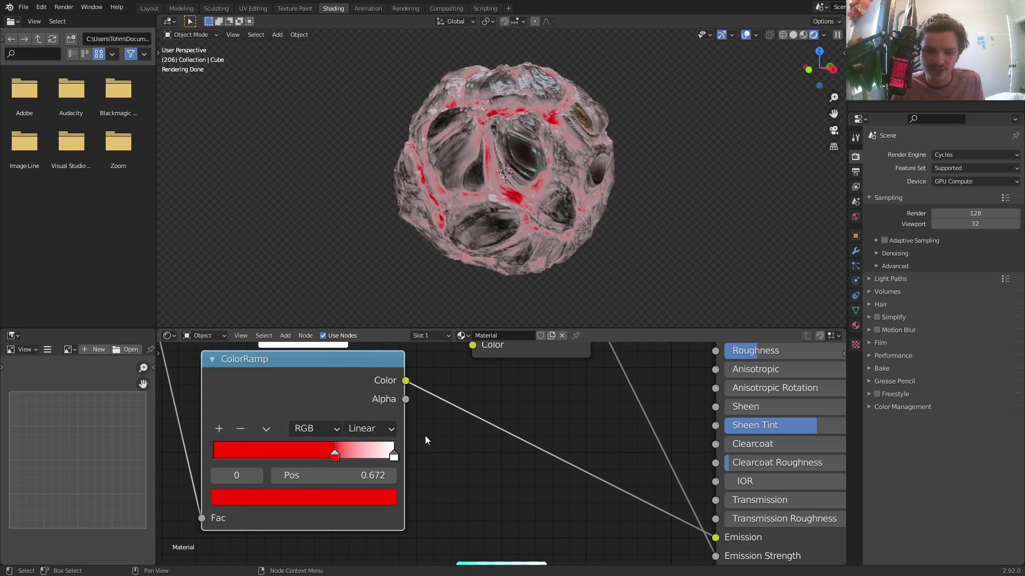
# Step: Try blue on the duplicated ColorRamp's white end stop, and settle on orange for it
pyautogui.click(260, 473)
pyautogui.click(267, 497)
pyautogui.click(320, 263)
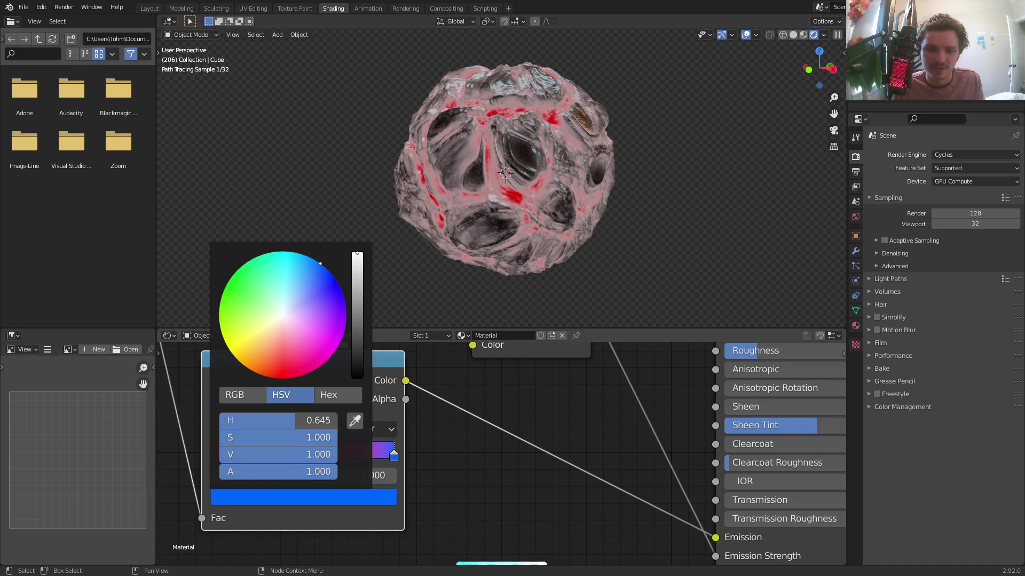
pyautogui.click(306, 502)
pyautogui.moveTo(292, 373)
pyautogui.mouseDown()
pyautogui.moveTo(256, 373)
pyautogui.moveTo(237, 359)
pyautogui.moveTo(250, 370)
pyautogui.mouseUp()
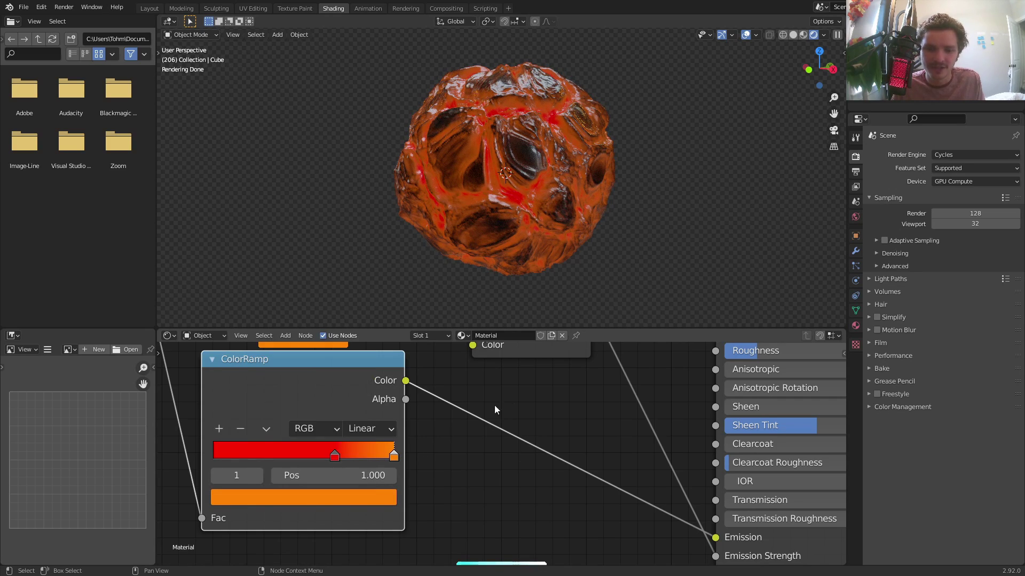
# Step: Try an Add Math node with a value of -0.430 between the Invert node and Emission Strength, play the animation, and remove the node
pyautogui.hotkey('shift', 'a')
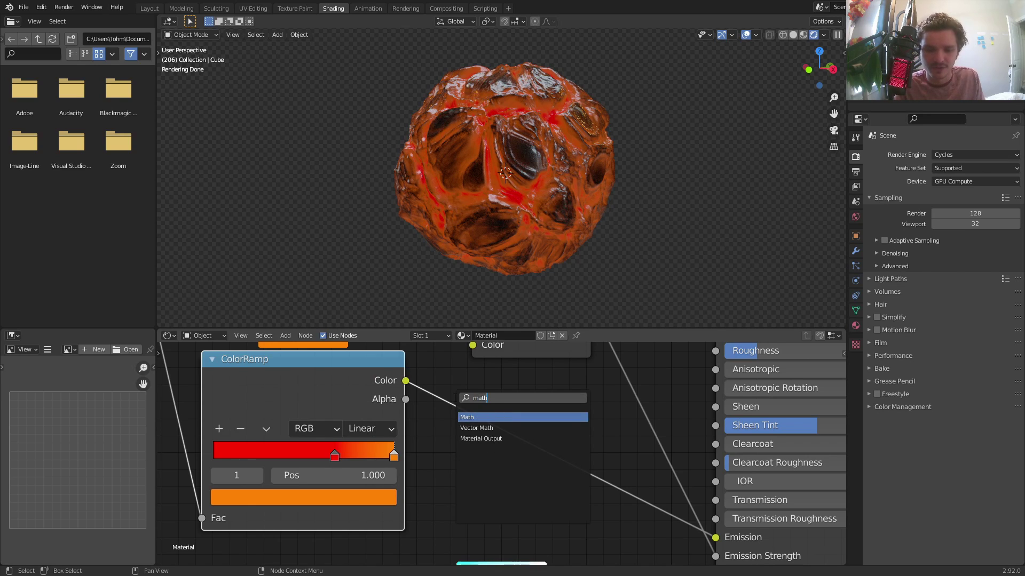
pyautogui.press('Return')
pyautogui.click(784, 390)
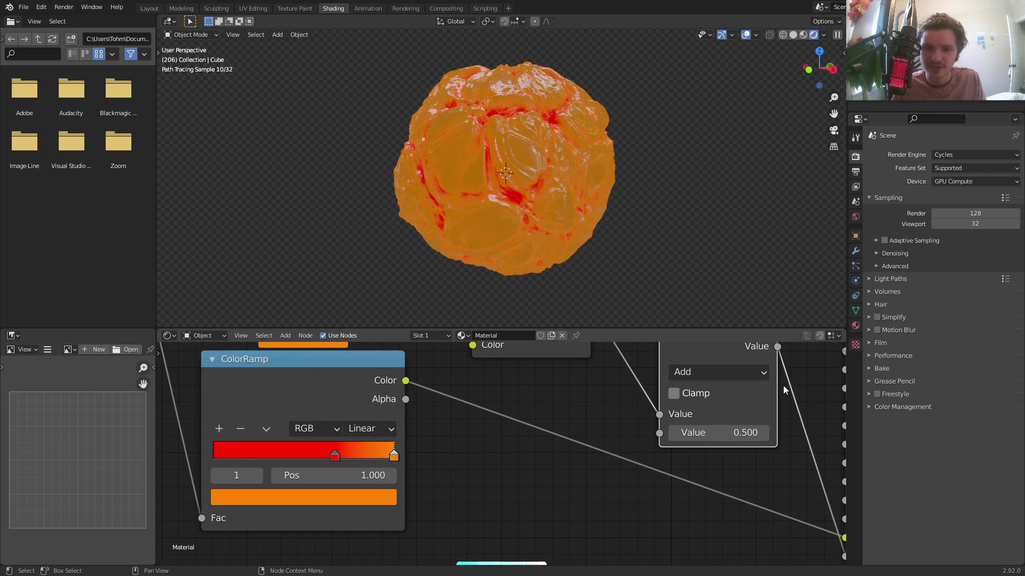
pyautogui.moveTo(734, 425); pyautogui.dragTo(693, 425)
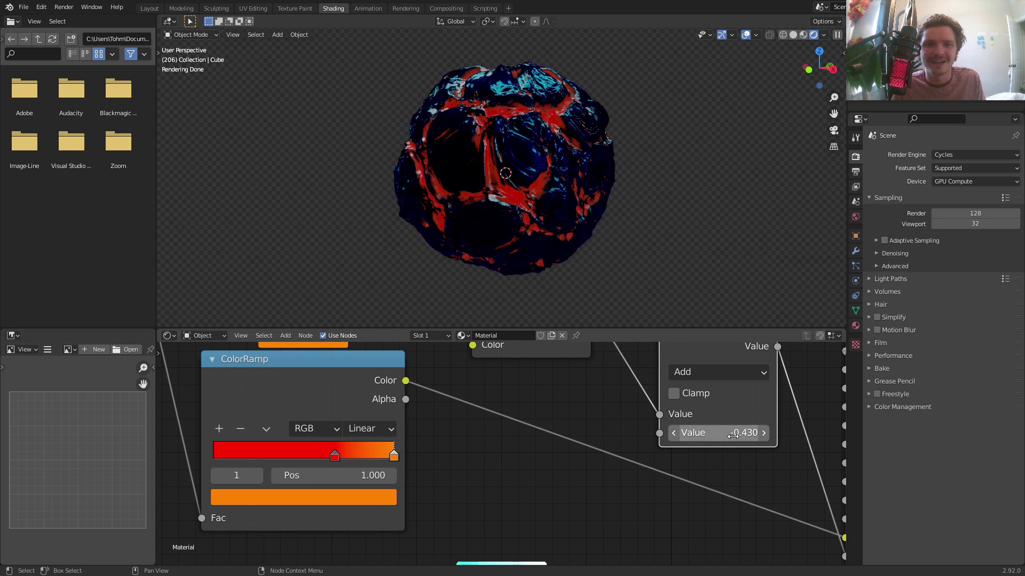
pyautogui.press('space')
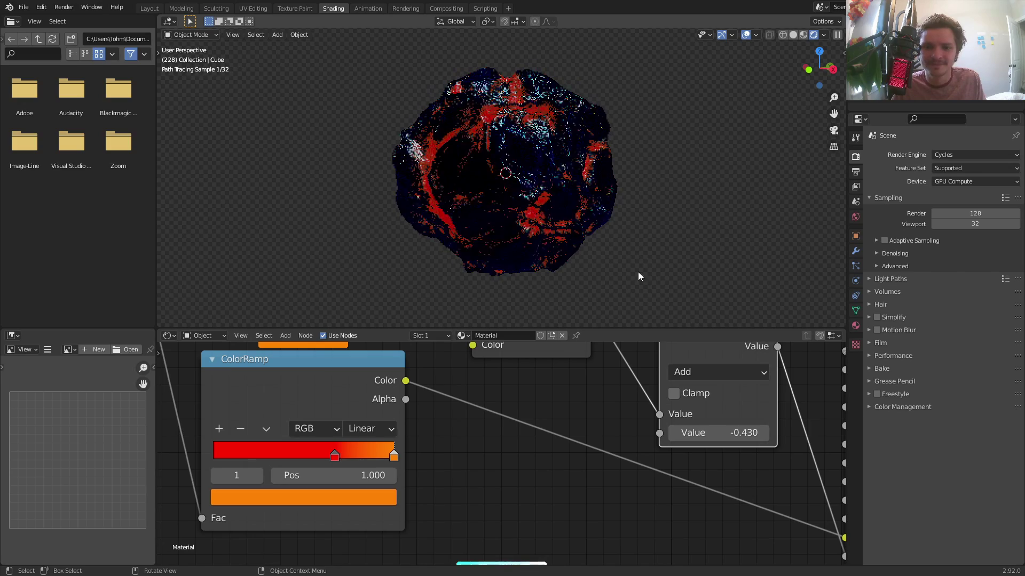
pyautogui.press('space')
pyautogui.moveTo(723, 433)
pyautogui.mouseDown()
pyautogui.moveTo(747, 433)
pyautogui.moveTo(732, 433)
pyautogui.mouseUp()
pyautogui.moveTo(707, 410); pyautogui.dragTo(642, 472, button='middle')
pyautogui.hotkey('ctrl', 'x')
# Step: Set the red stop's position on the red-orange ColorRamp to 0.753
pyautogui.moveTo(599, 425); pyautogui.dragTo(716, 371, button='middle')
pyautogui.moveTo(406, 483); pyautogui.dragTo(396, 481)
pyautogui.click(284, 483)
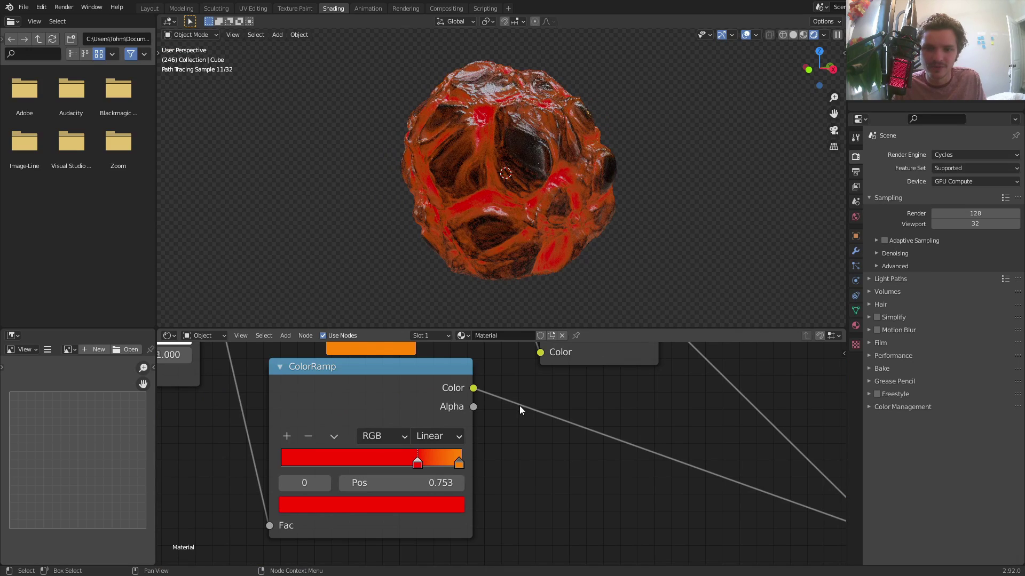
# Step: Set the black stop's position on the black-and-white ColorRamp to 0.761
pyautogui.scroll(-2, 520, 406)
pyautogui.moveTo(422, 341); pyautogui.dragTo(386, 469, button='middle')
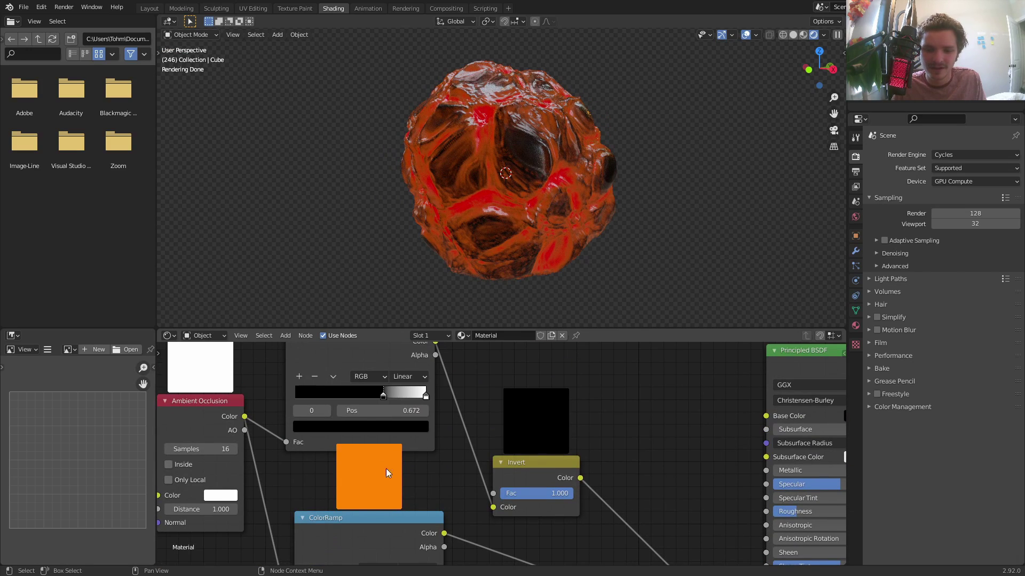
pyautogui.moveTo(369, 410)
pyautogui.keyDown('shift'); pyautogui.mouseDown()
pyautogui.moveTo(410, 409)
pyautogui.moveTo(320, 410)
pyautogui.moveTo(400, 410)
pyautogui.moveTo(369, 409)
pyautogui.mouseUp(); pyautogui.keyUp('shift')
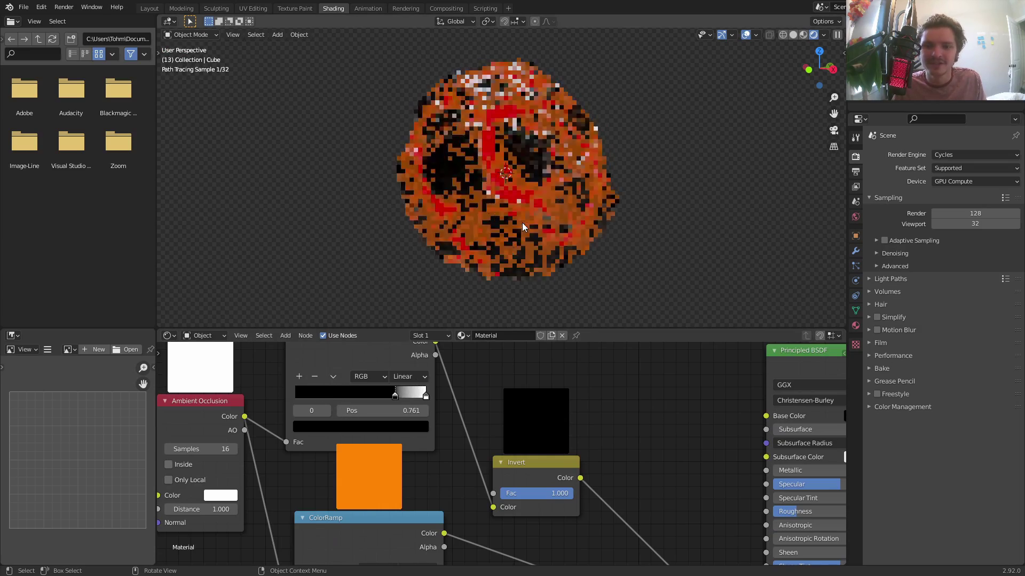
pyautogui.scroll(-3, 604, 441)
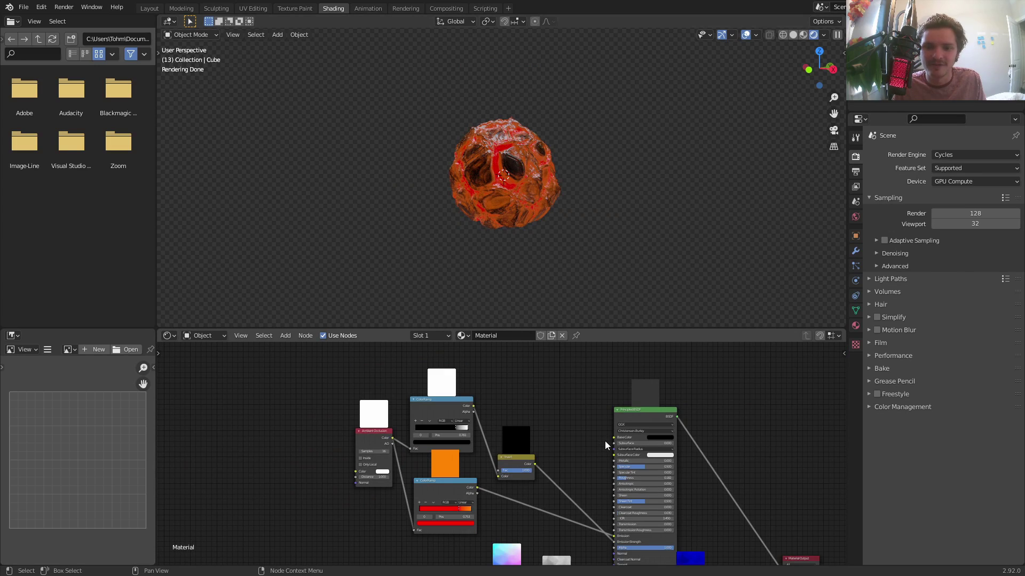
pyautogui.hotkey('alt', 'F11')
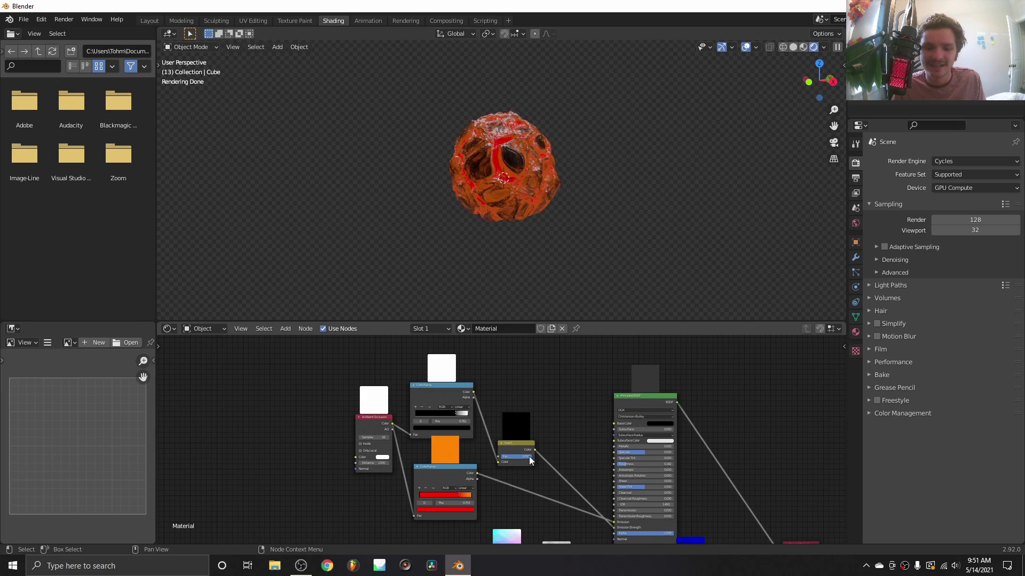
pyautogui.click(300, 565)
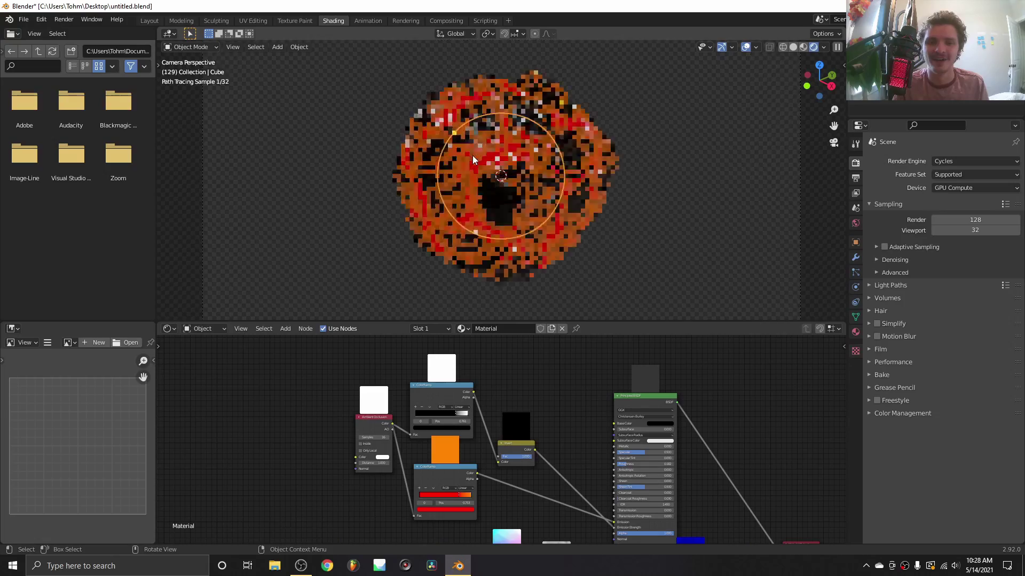
# Step: Play the animation through the camera view, stop it, and return to the first frame
pyautogui.scroll(2, 472, 156)
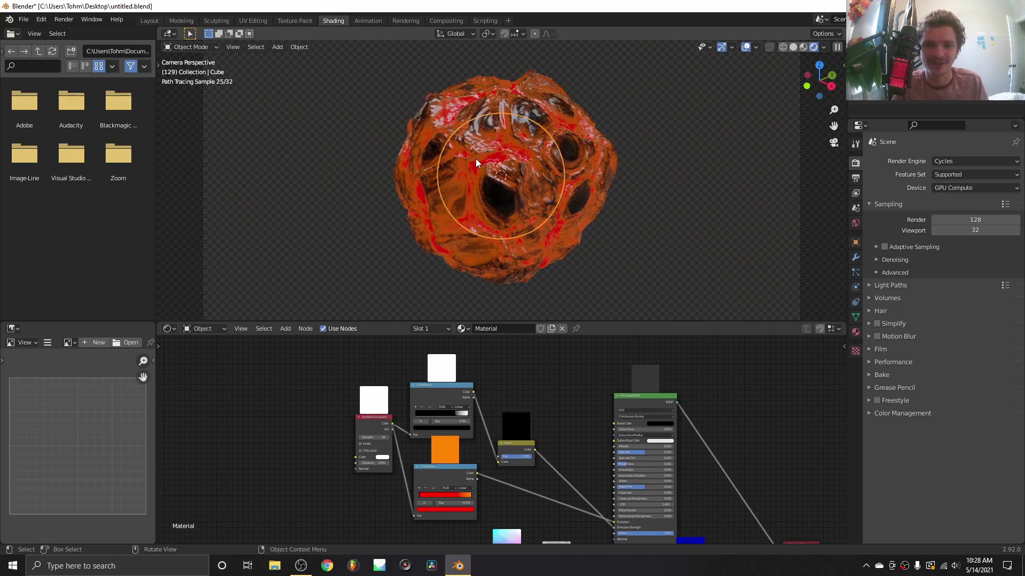
pyautogui.press('space')
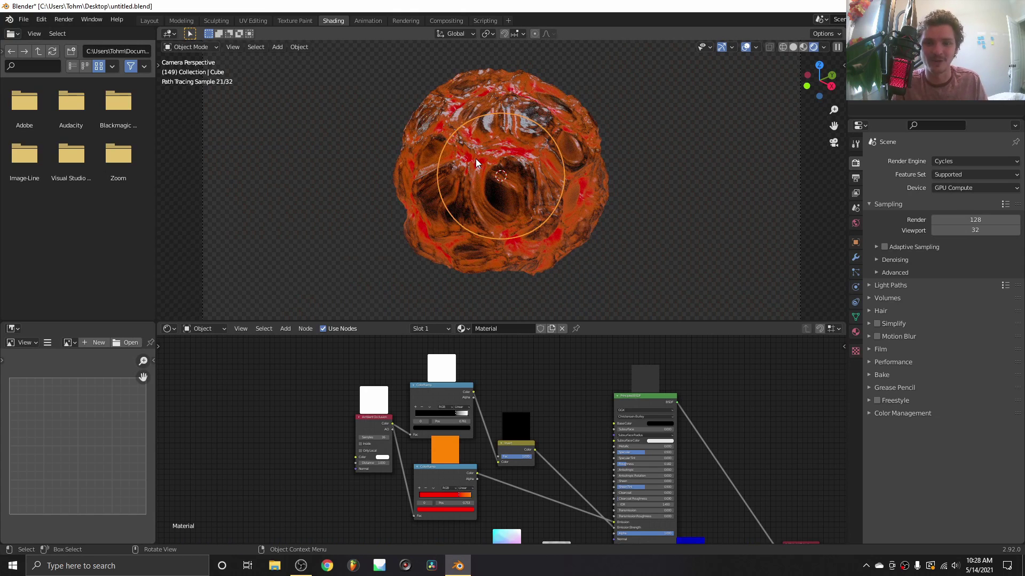
pyautogui.hotkey('shift', 'Left')
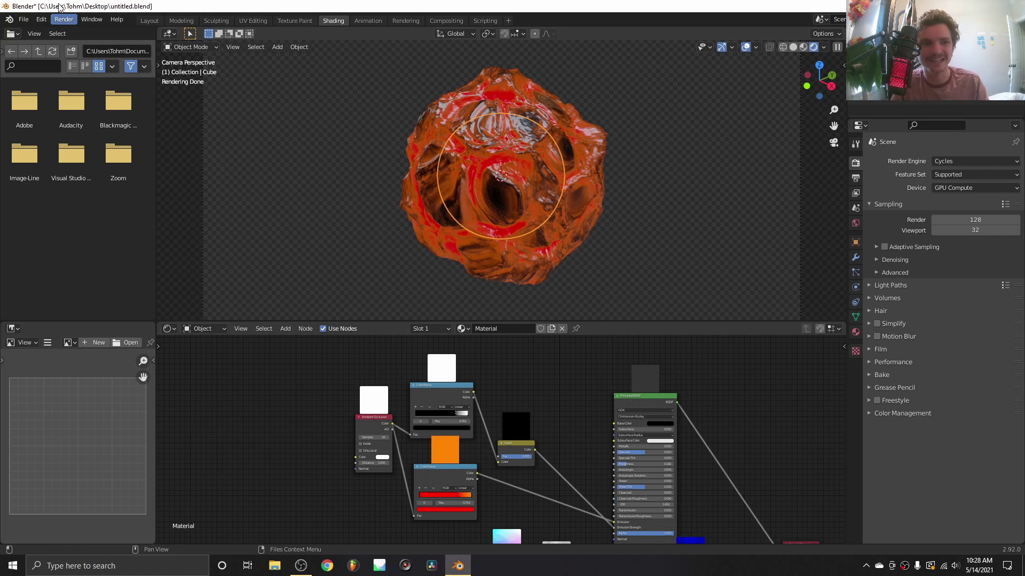
# Step: Purge the unused data-blocks from the file and bring up the External Data options
pyautogui.click(25, 19)
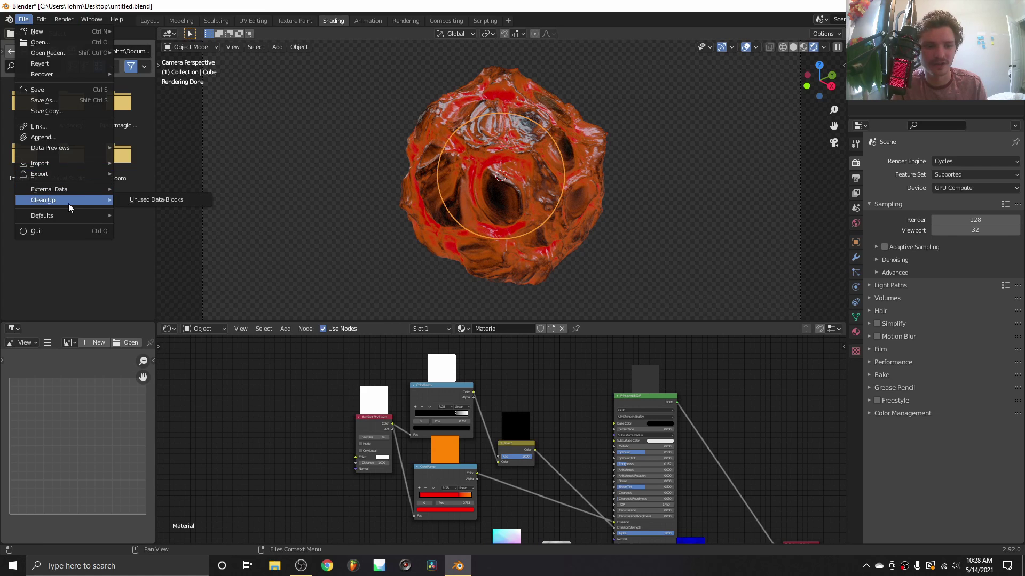
pyautogui.moveTo(69, 203)
pyautogui.click(162, 199)
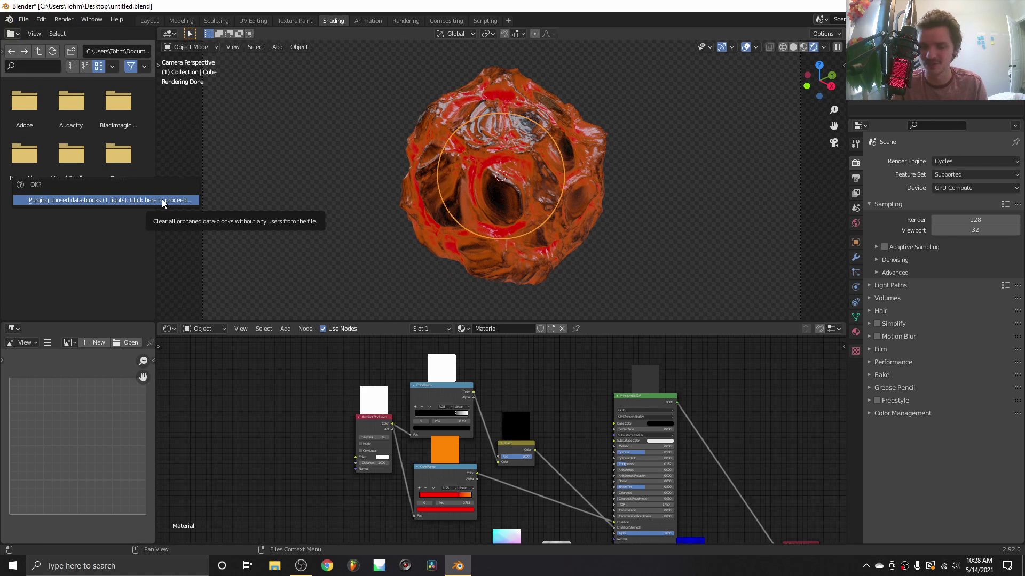
pyautogui.click(128, 200)
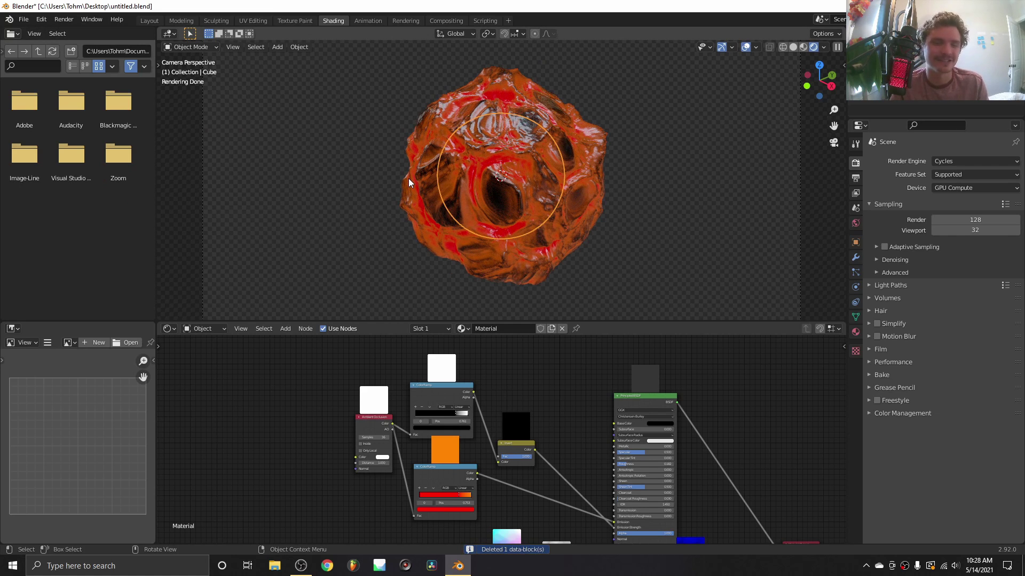
pyautogui.click(23, 19)
pyautogui.moveTo(45, 189)
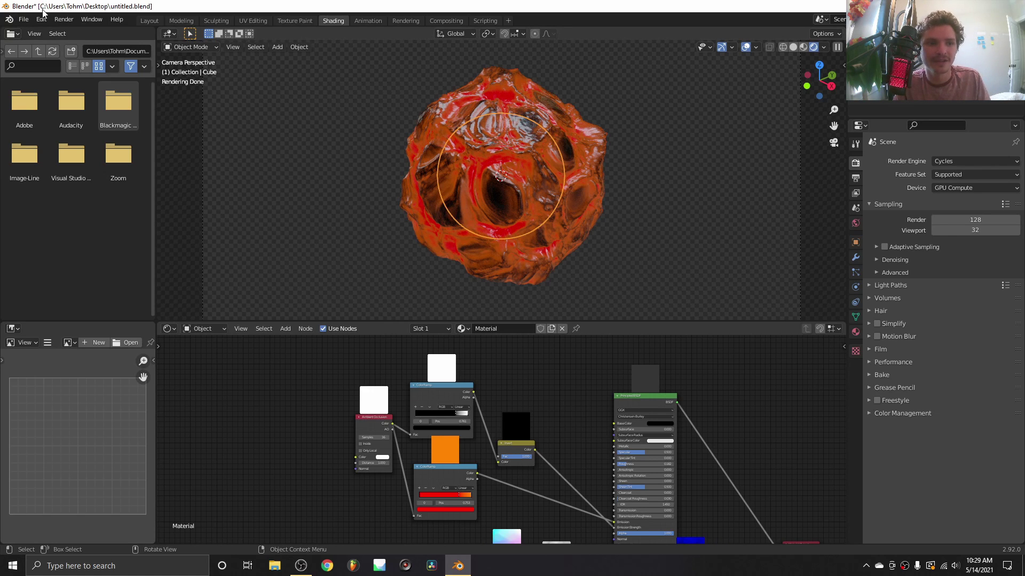
# Step: Save the project to the Desktop under the new name SphereThing.blend
pyautogui.click(23, 19)
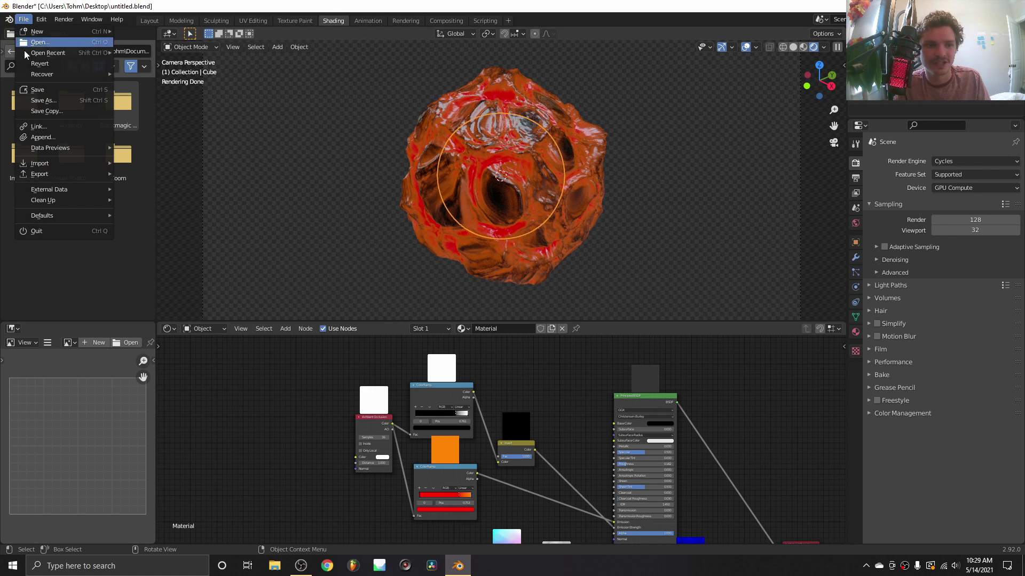
pyautogui.click(46, 94)
pyautogui.click(328, 450)
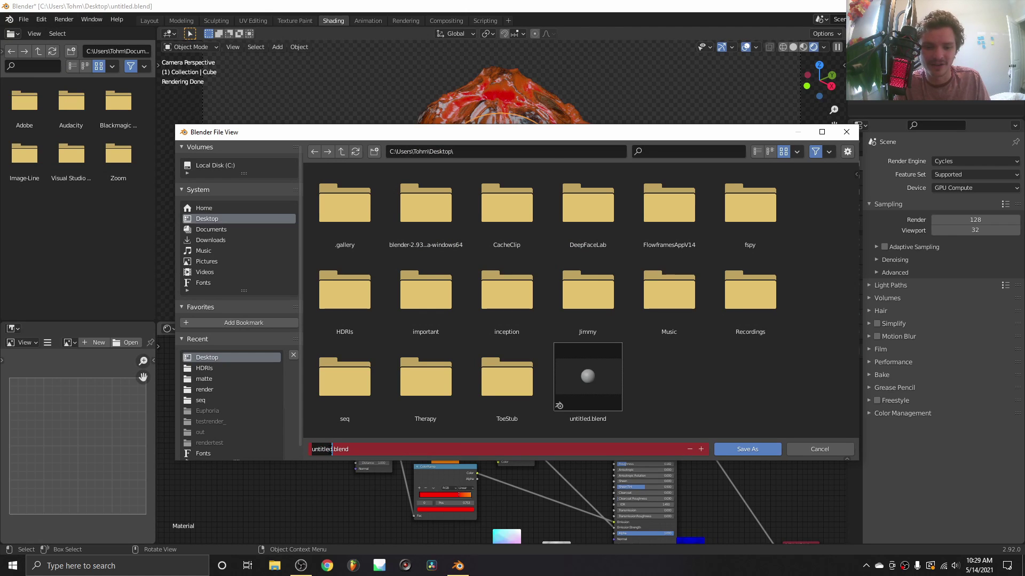
pyautogui.write('SphereT')
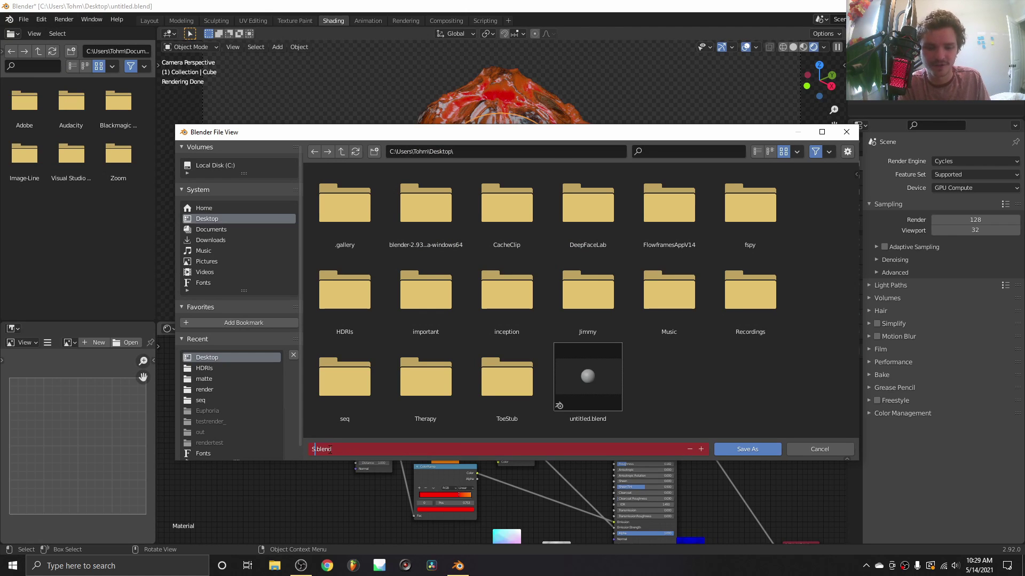
pyautogui.write('hing')
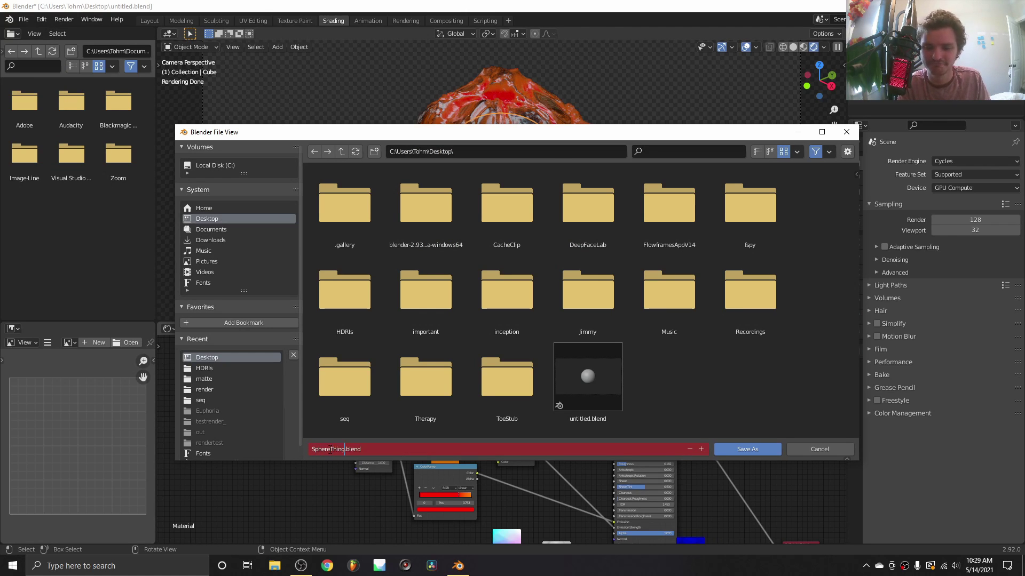
pyautogui.press('Return')
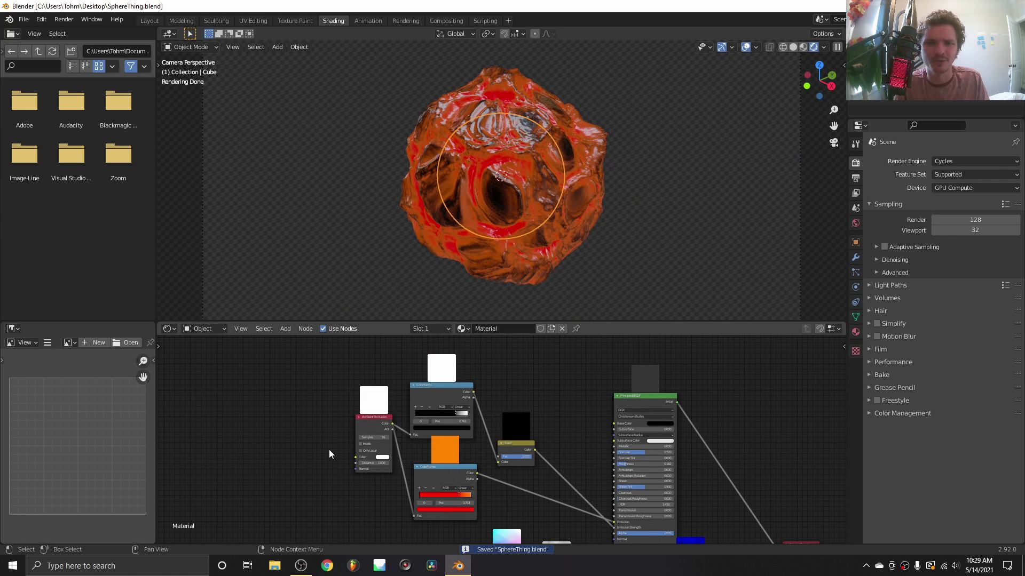
# Step: Switch to the browser and log in to the Concierge Render site
pyautogui.hotkey('alt', 'Tab')
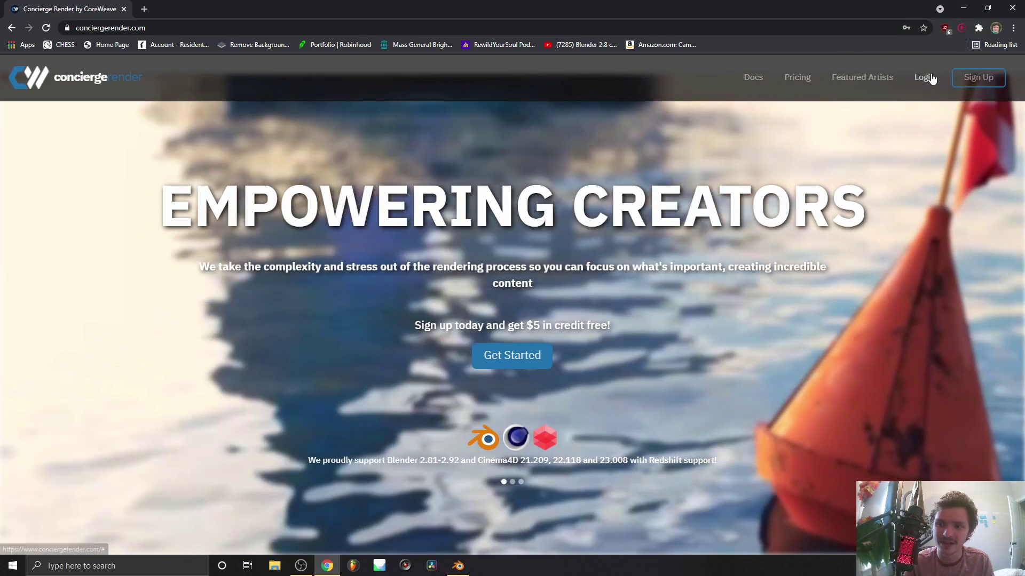
pyautogui.click(923, 77)
pyautogui.click(582, 375)
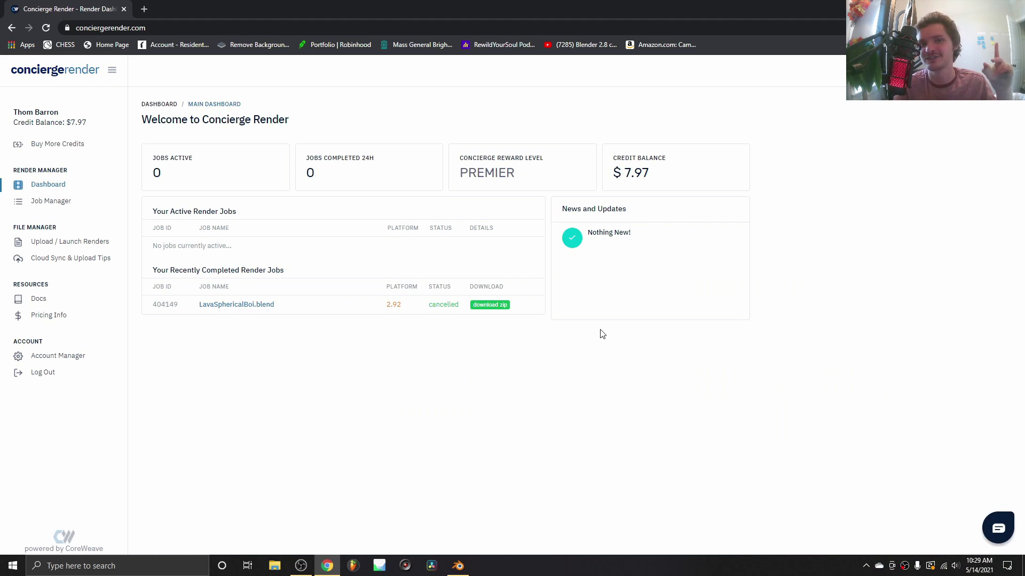
# Step: Upload the SphereThing file from the Desktop to the render farm's file manager
pyautogui.click(83, 242)
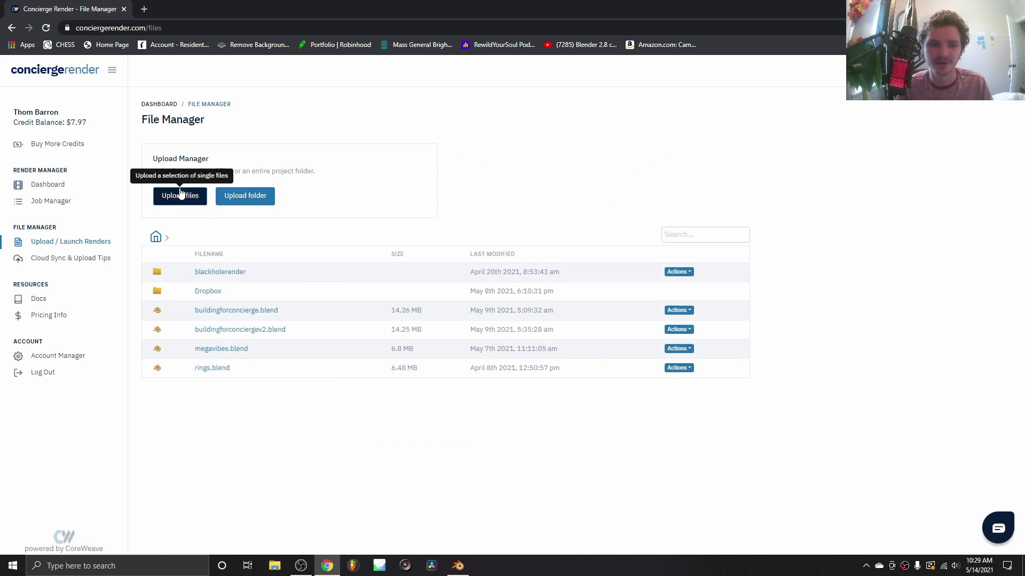
pyautogui.click(180, 194)
pyautogui.scroll(-3, 332, 156)
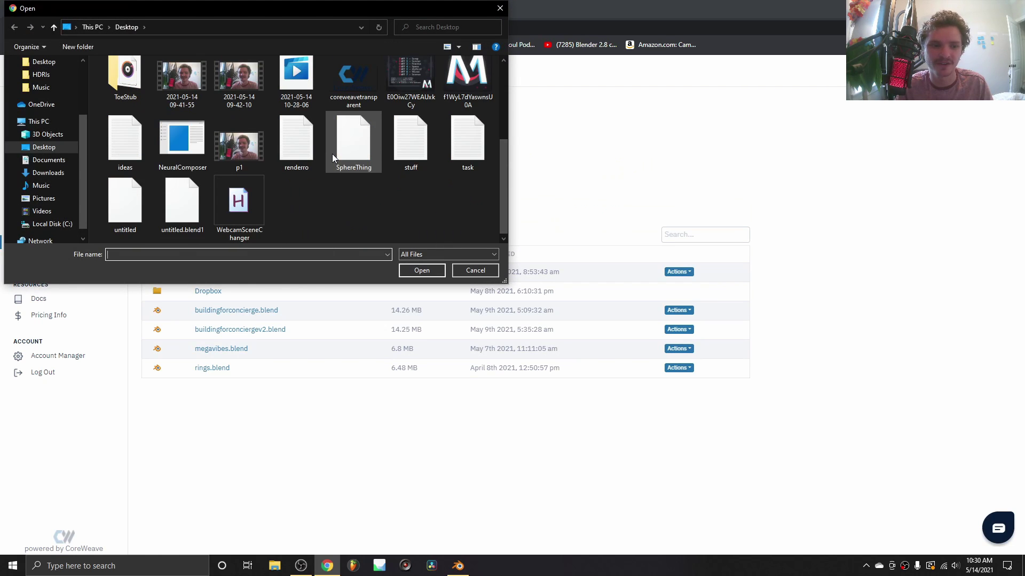
pyautogui.doubleClick(332, 156)
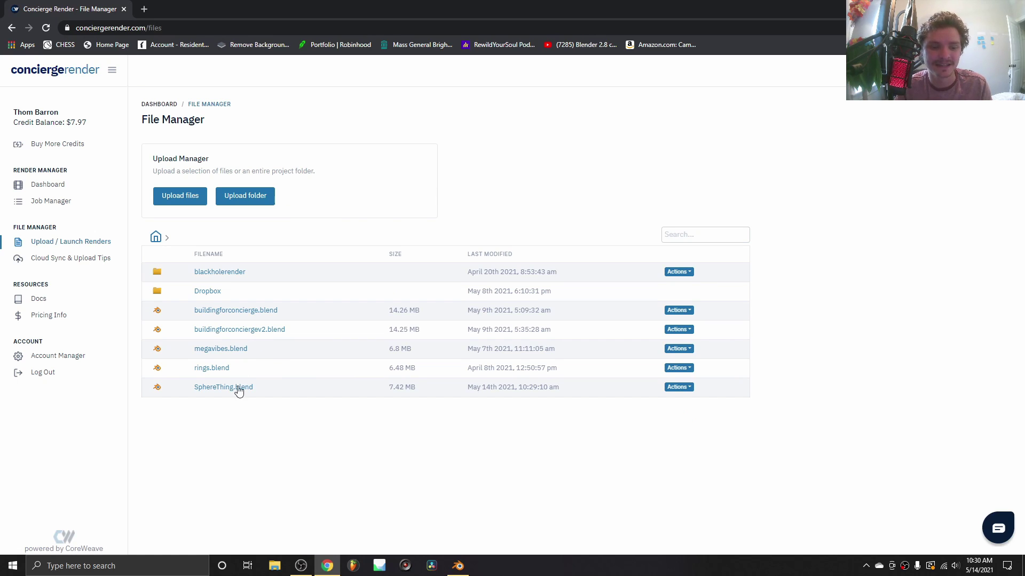
# Step: Start setting up a render launch for SphereThing.blend and set its stop frame to 150
pyautogui.click(672, 391)
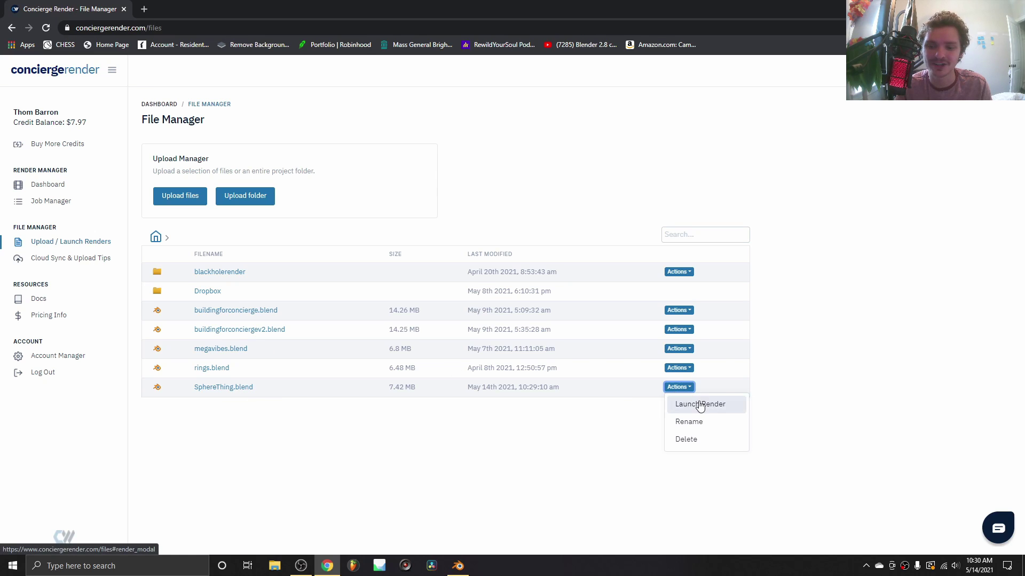
pyautogui.click(700, 404)
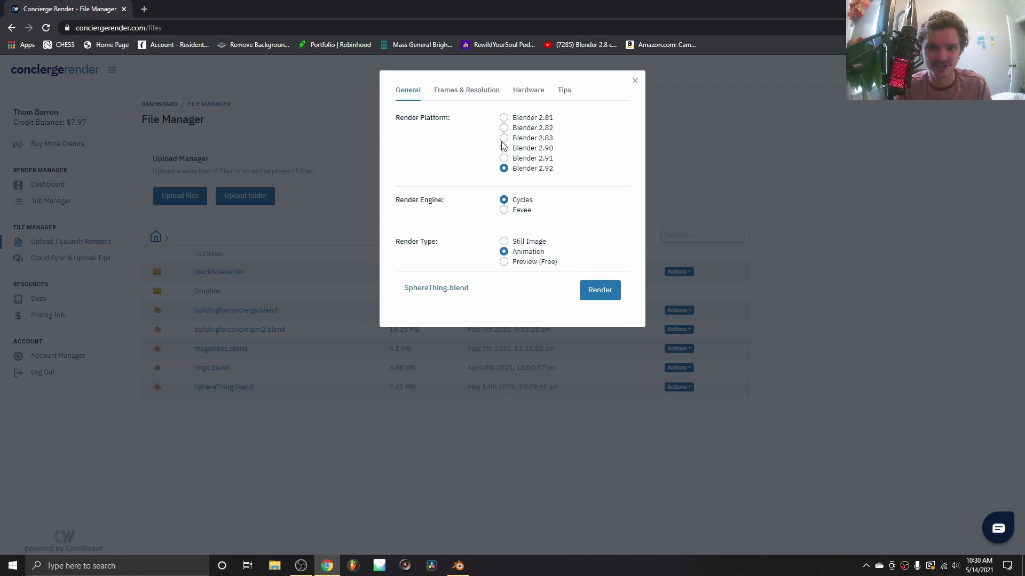
pyautogui.click(477, 88)
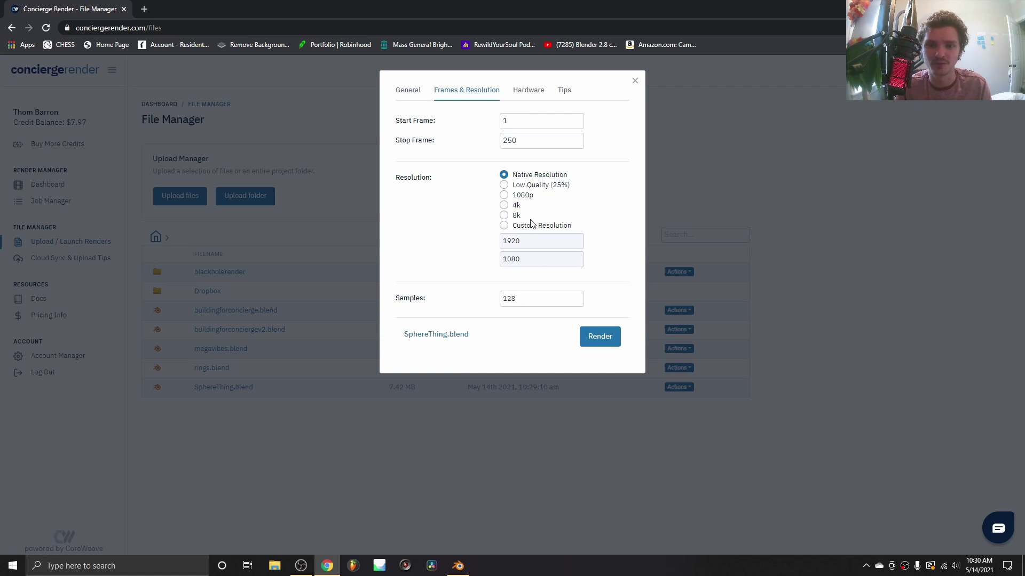
pyautogui.moveTo(540, 138); pyautogui.dragTo(494, 140)
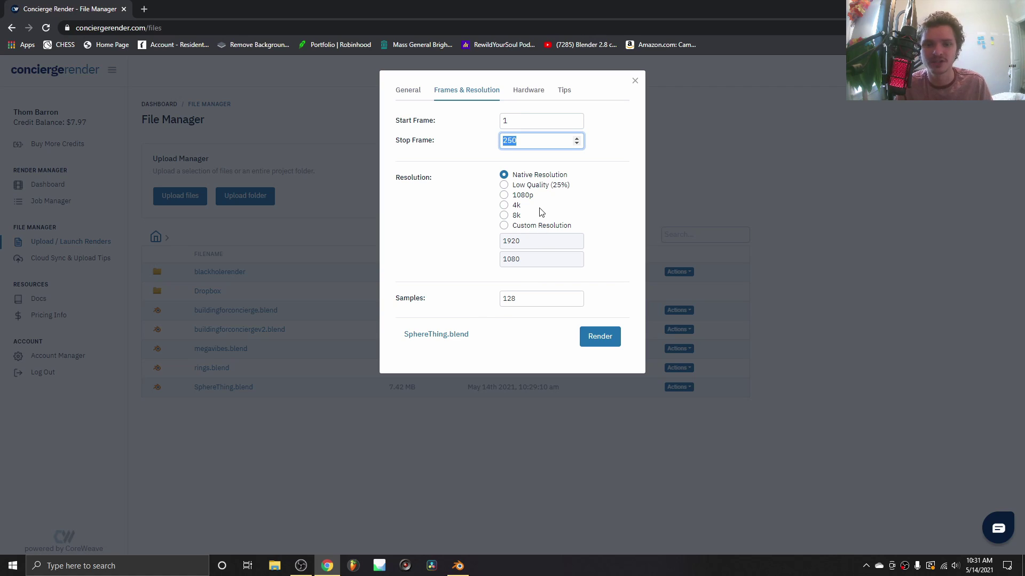
pyautogui.write('1')
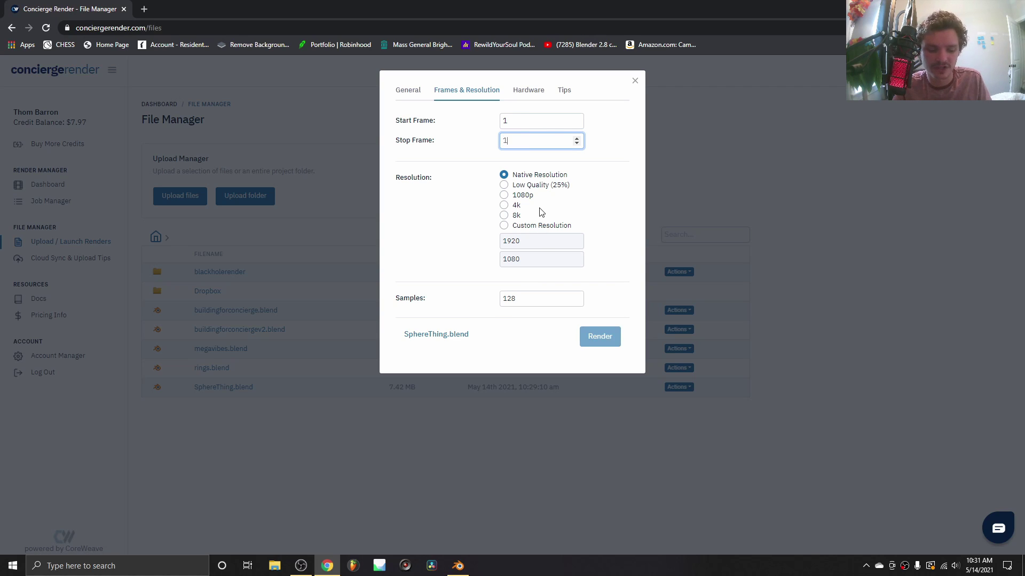
pyautogui.write('50')
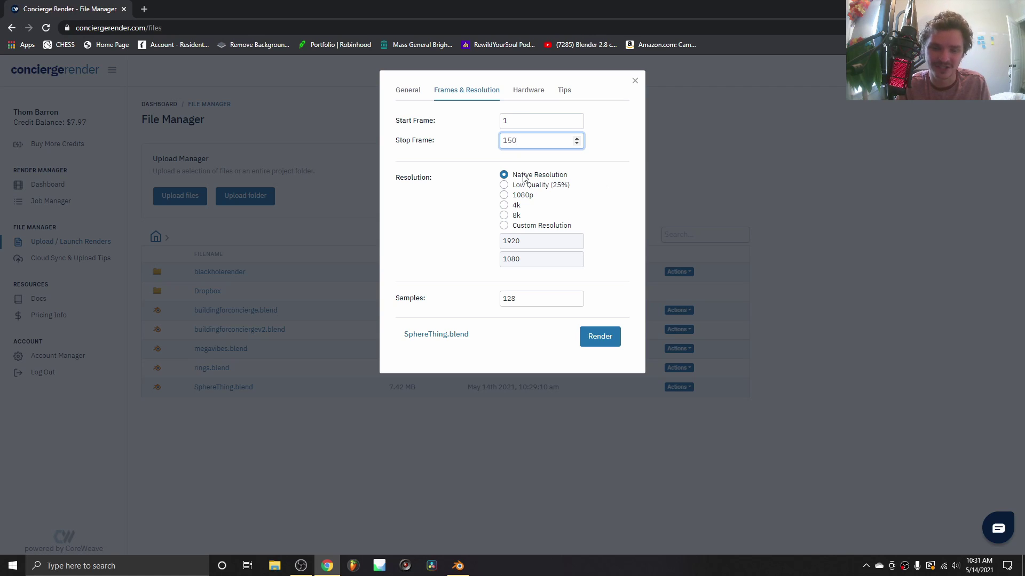
# Step: Try the 1080p and Custom Resolution options, return to Native Resolution, and set the samples to 300
pyautogui.click(521, 195)
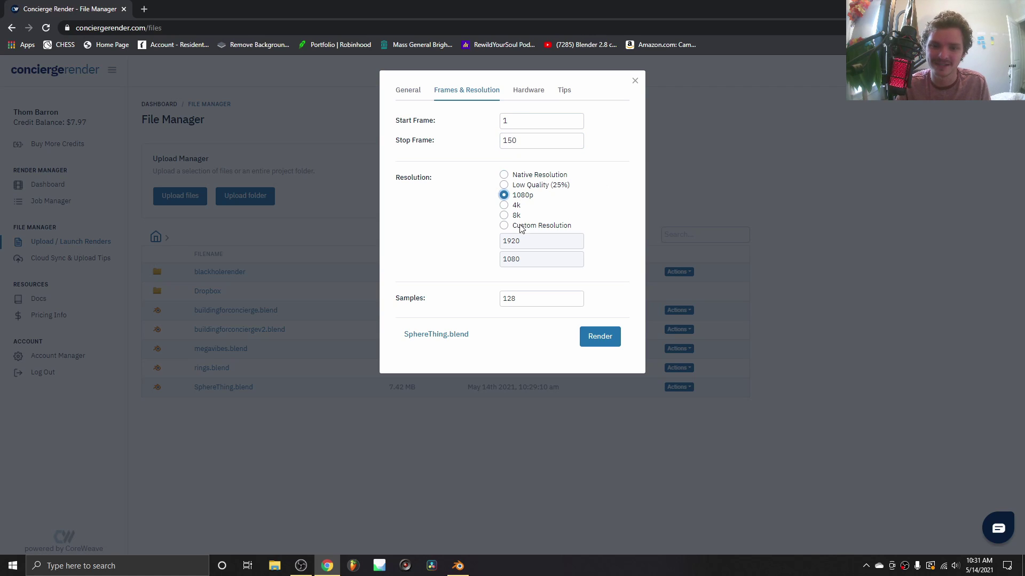
pyautogui.click(521, 225)
pyautogui.click(527, 176)
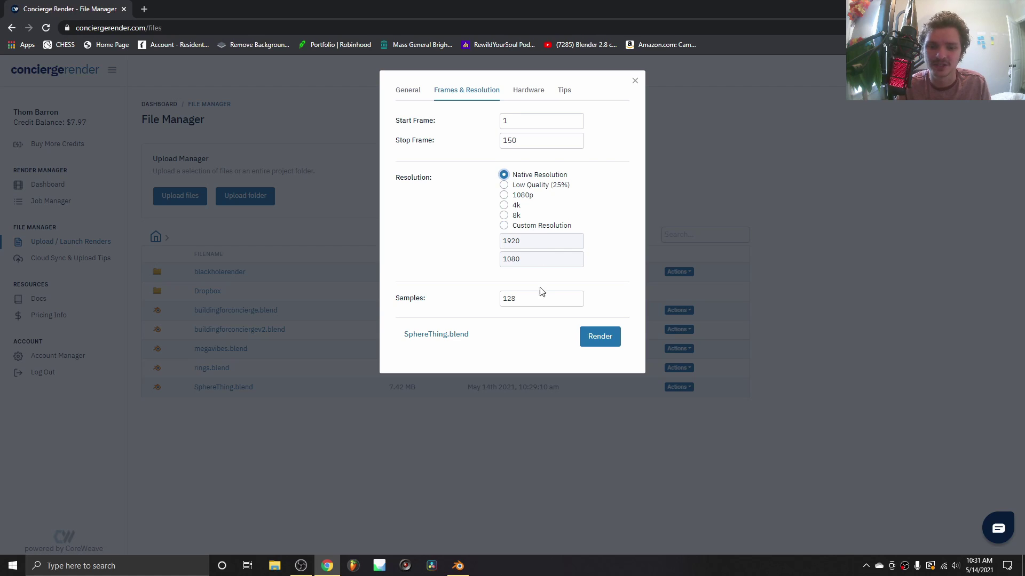
pyautogui.press('Tab')
pyautogui.write('3')
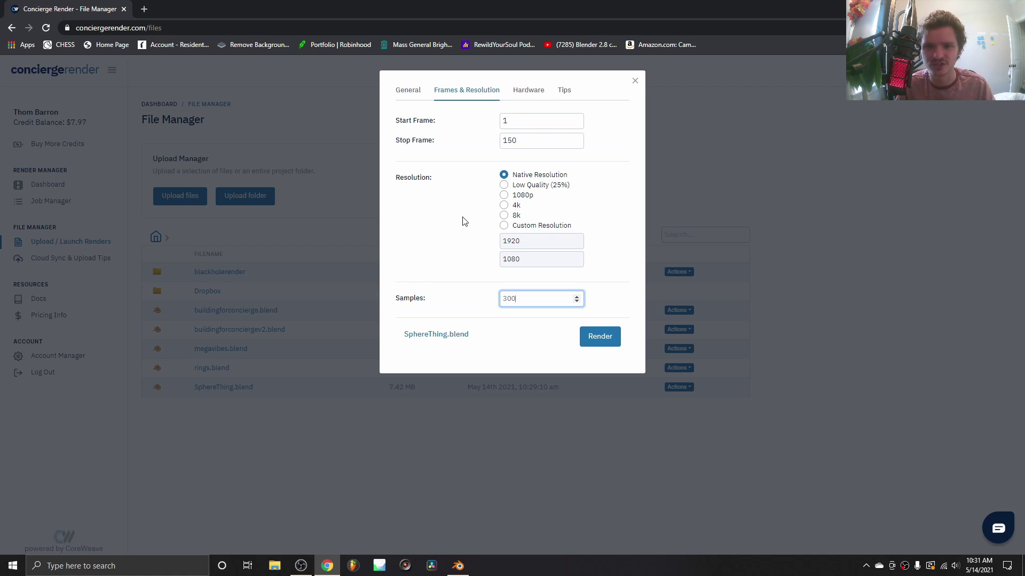
# Step: Launch the render on the Basic 2x NVIDIA 11GB GPU hardware and open the SphereThing.blend job's status page
pyautogui.click(535, 92)
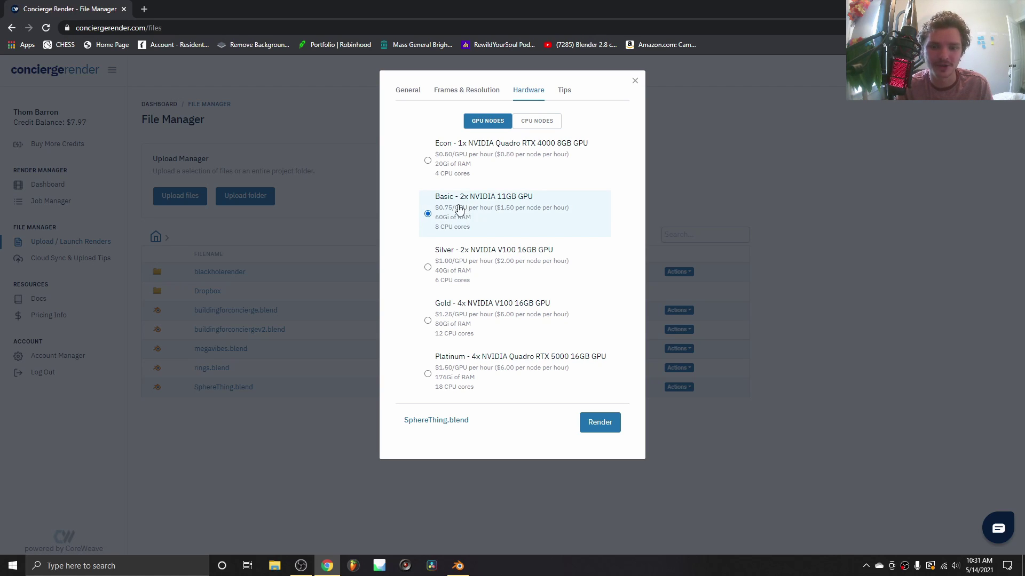
pyautogui.click(603, 422)
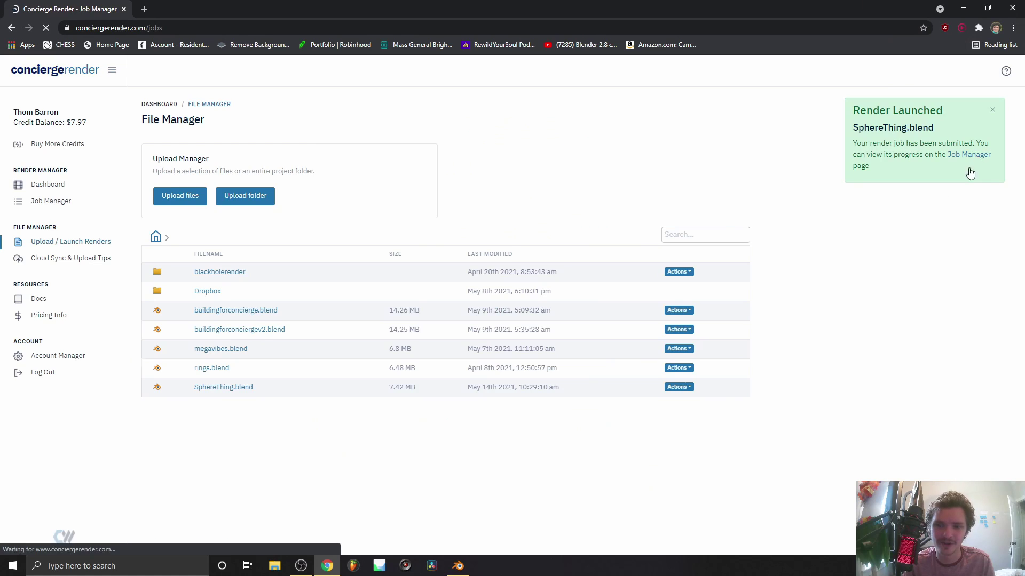
pyautogui.click(974, 156)
pyautogui.click(661, 199)
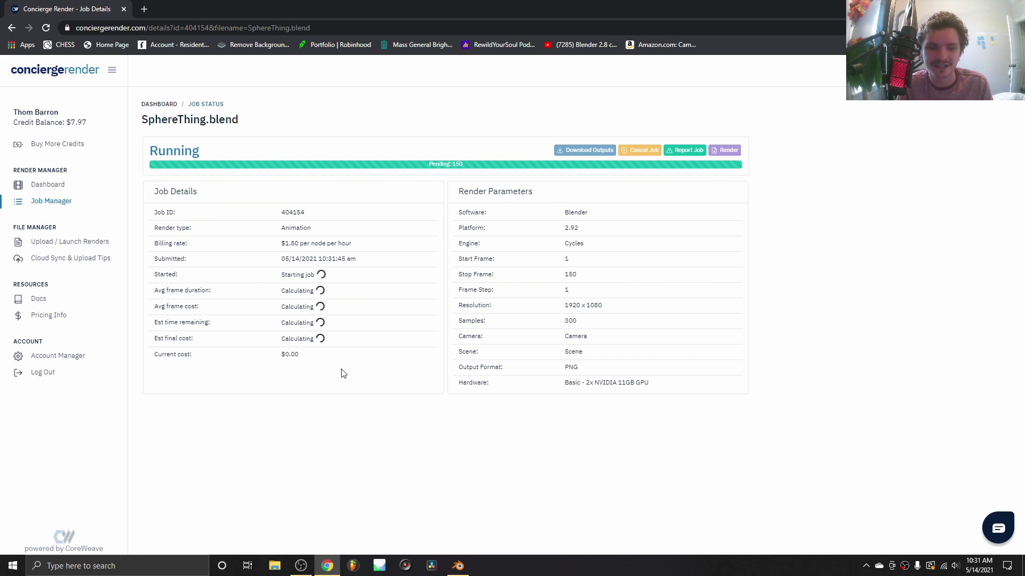
# Step: Examine the render job's frame duration, time remaining and estimated final cost in its details
pyautogui.moveTo(350, 375); pyautogui.dragTo(277, 287)
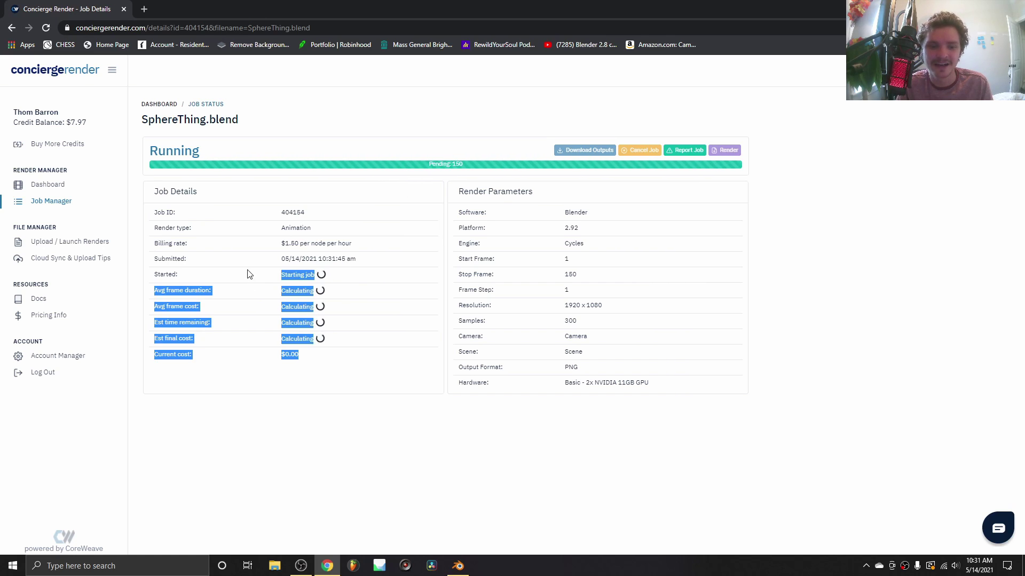
pyautogui.click(323, 302)
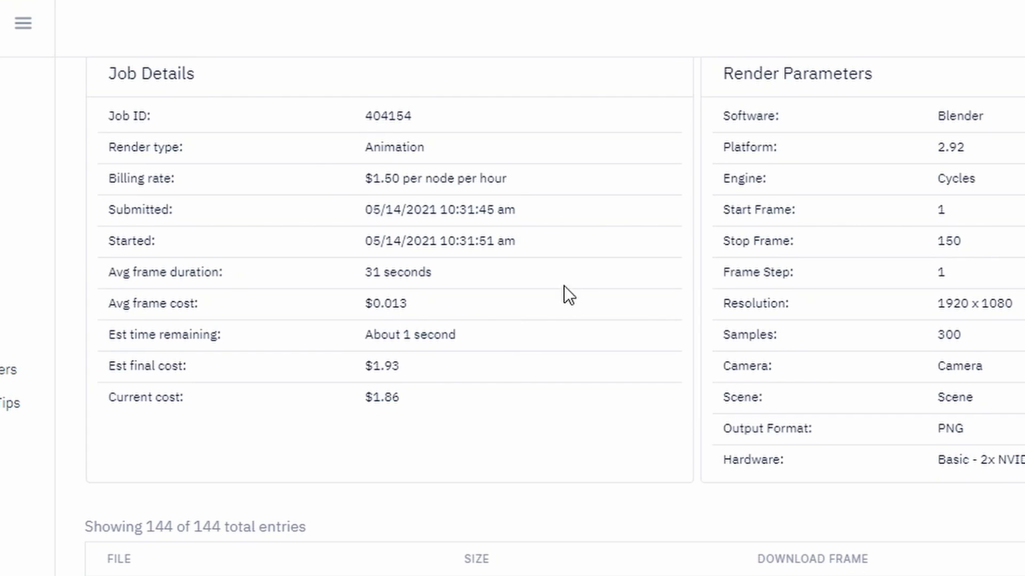
pyautogui.moveTo(418, 360); pyautogui.dragTo(327, 362)
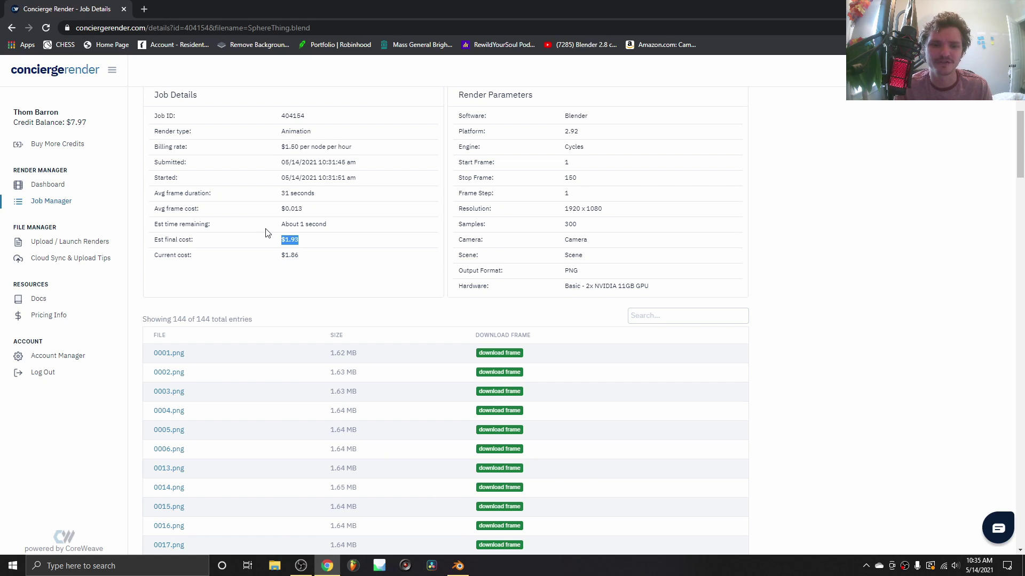
pyautogui.click(267, 232)
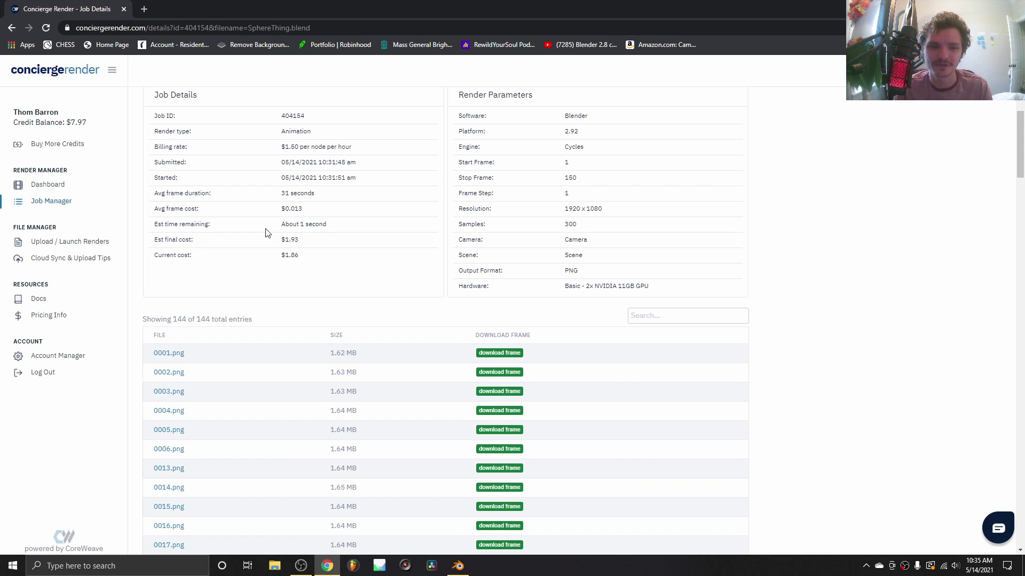
# Step: Preview the rendered frames 0001.png, 0004.png and 0018.png from the job's output list
pyautogui.scroll(-2, 268, 224)
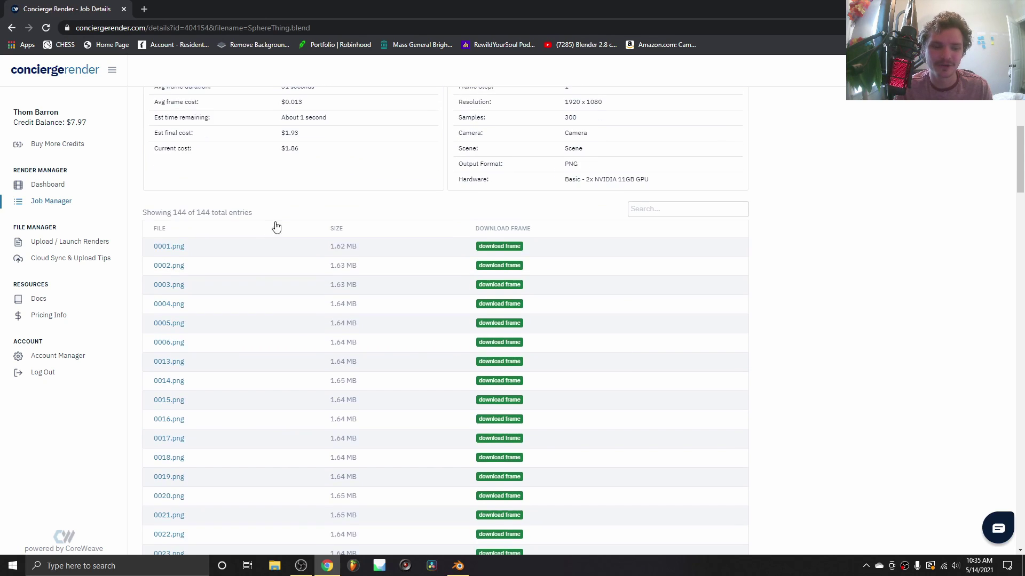
pyautogui.click(177, 247)
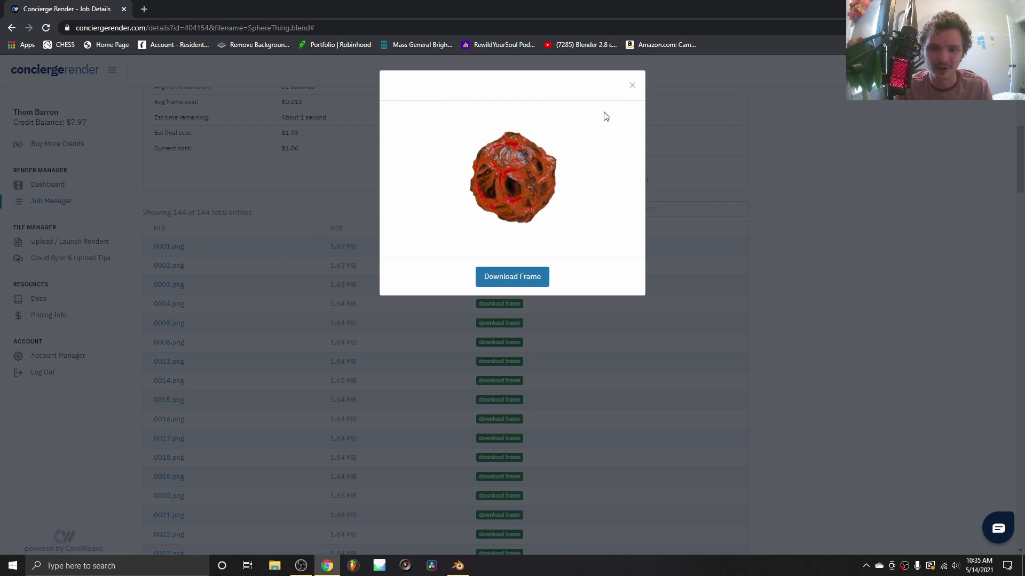
pyautogui.click(630, 86)
pyautogui.click(175, 303)
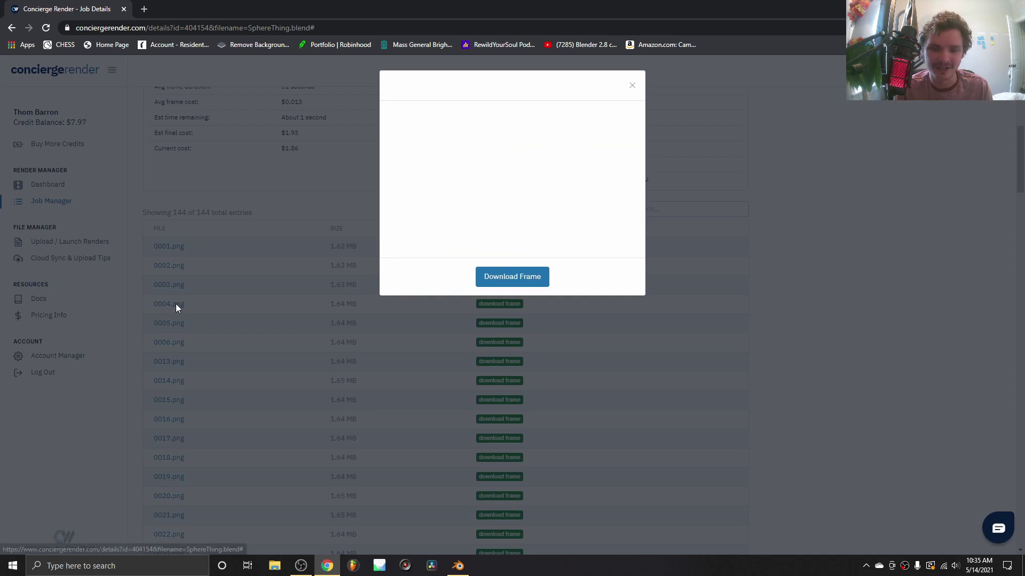
pyautogui.click(633, 86)
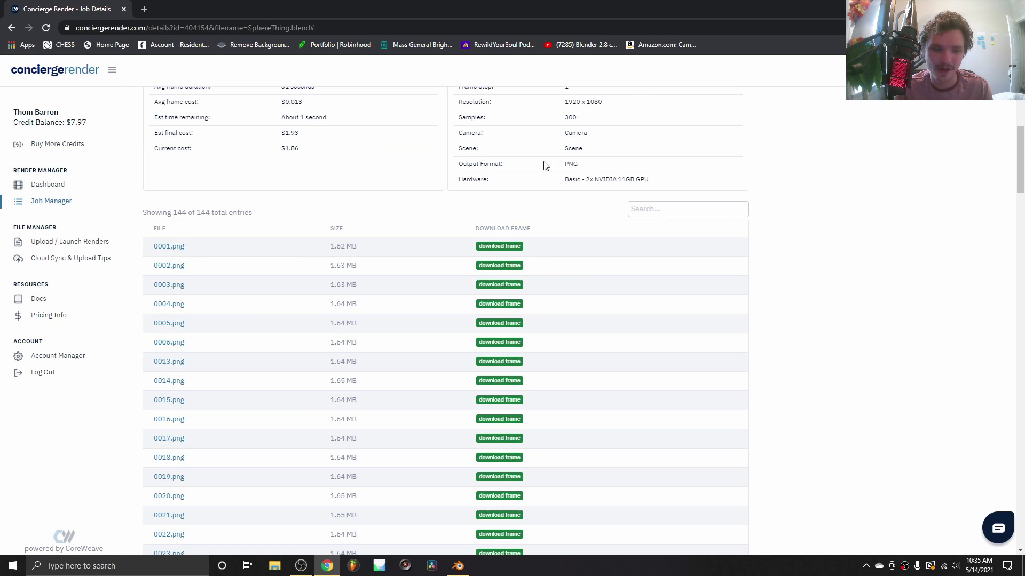
pyautogui.click(167, 457)
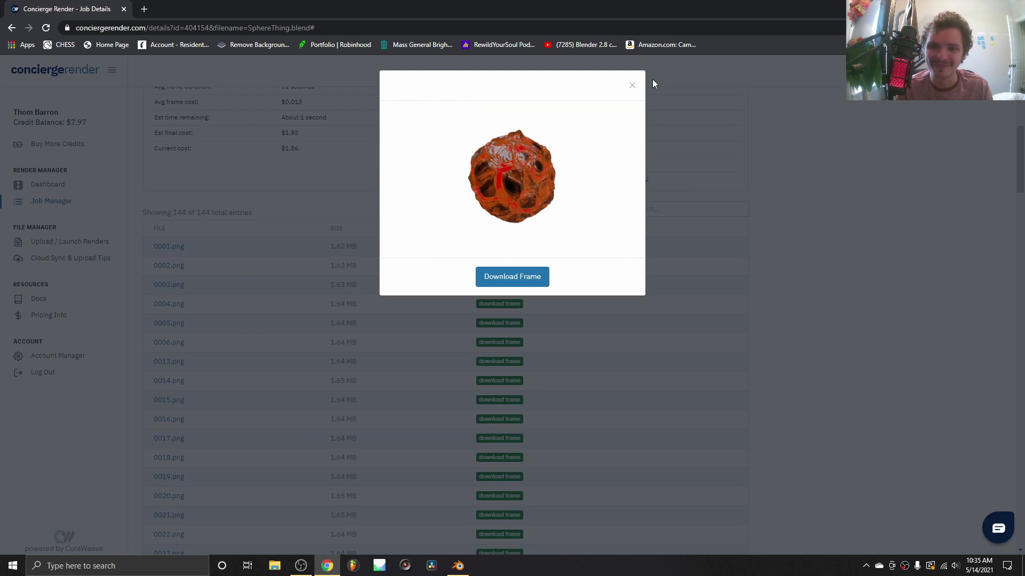